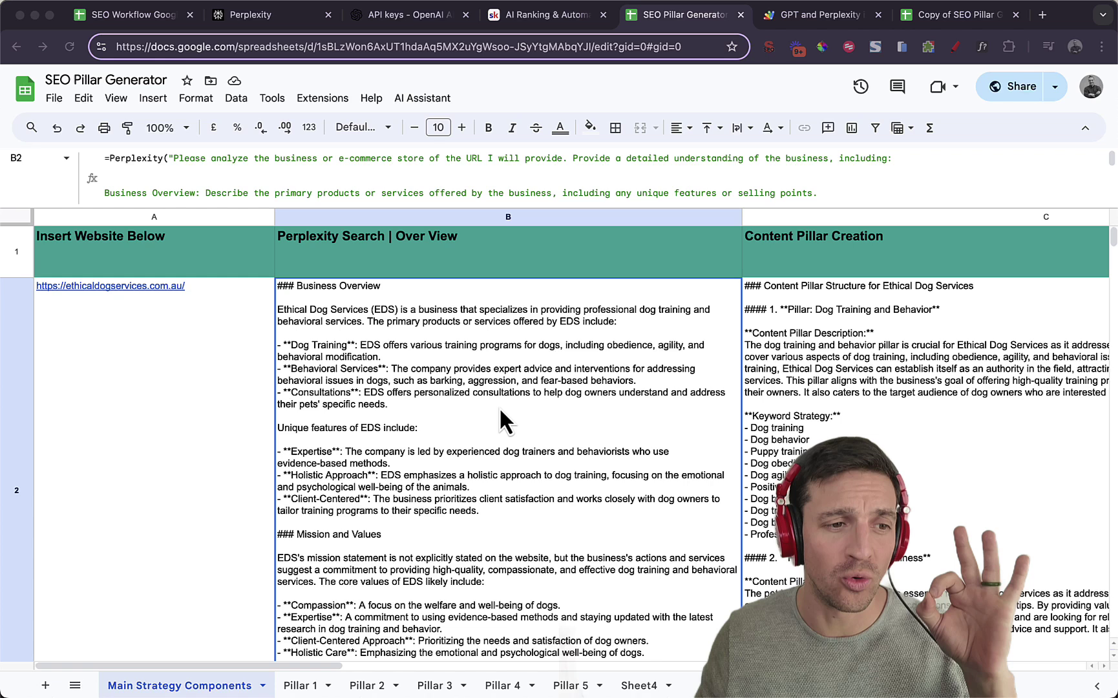
- Inspect the website URL in A2 and the Perplexity formula in B2, then scroll the Skool post
{"action": "left_click", "coordinate": [240, 426]}
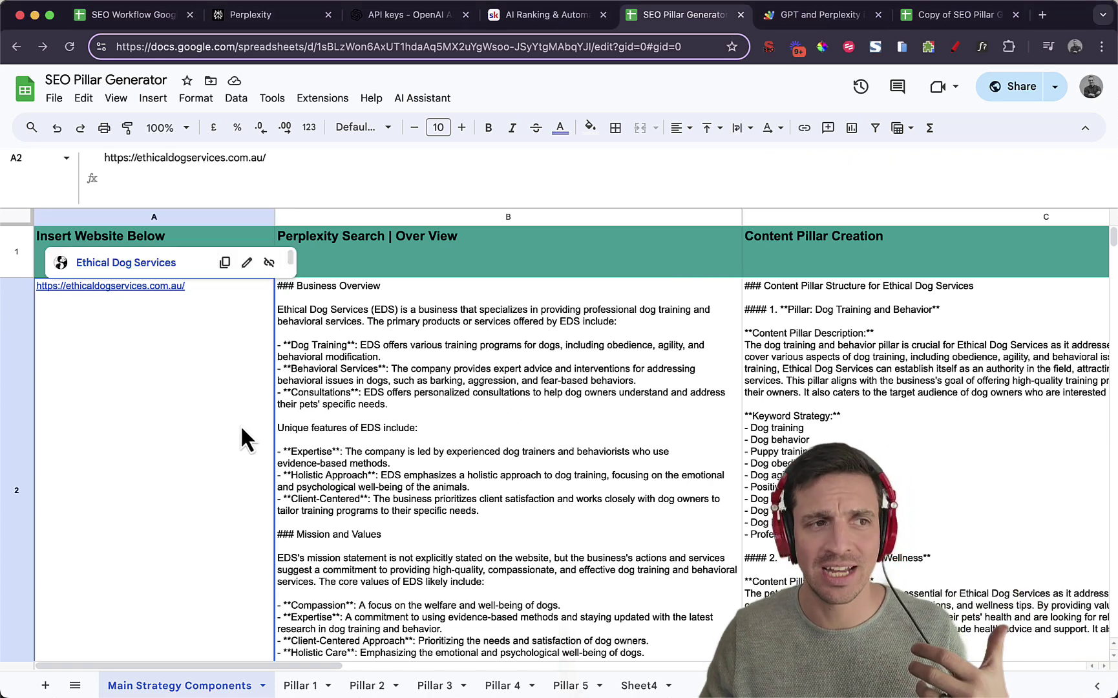
{"action": "left_click", "coordinate": [378, 428]}
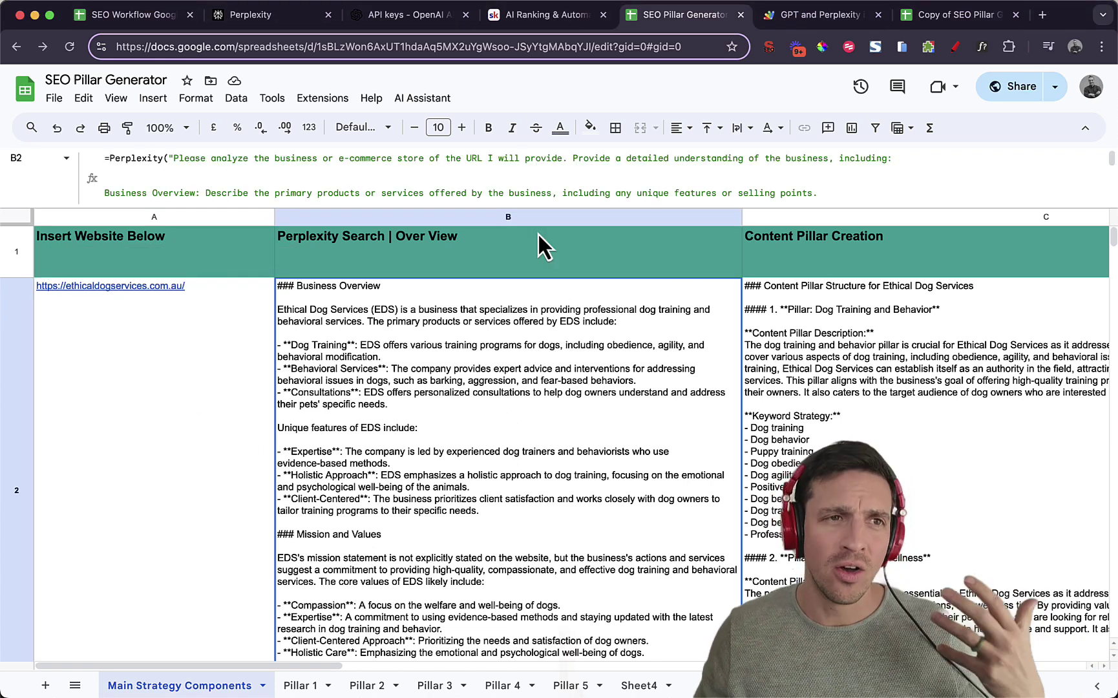
{"action": "left_click", "coordinate": [541, 26]}
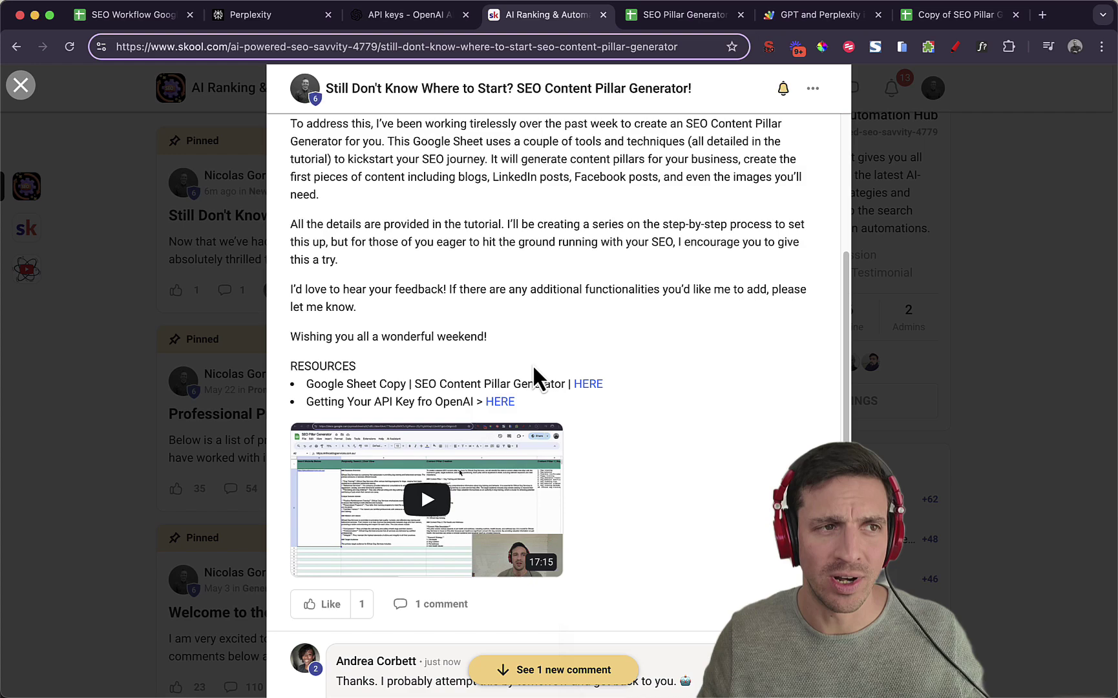
{"action": "scroll", "coordinate": [534, 365], "scroll_direction": "up", "scroll_amount": 4}
{"action": "scroll", "coordinate": [550, 349], "scroll_direction": "down", "scroll_amount": 3}
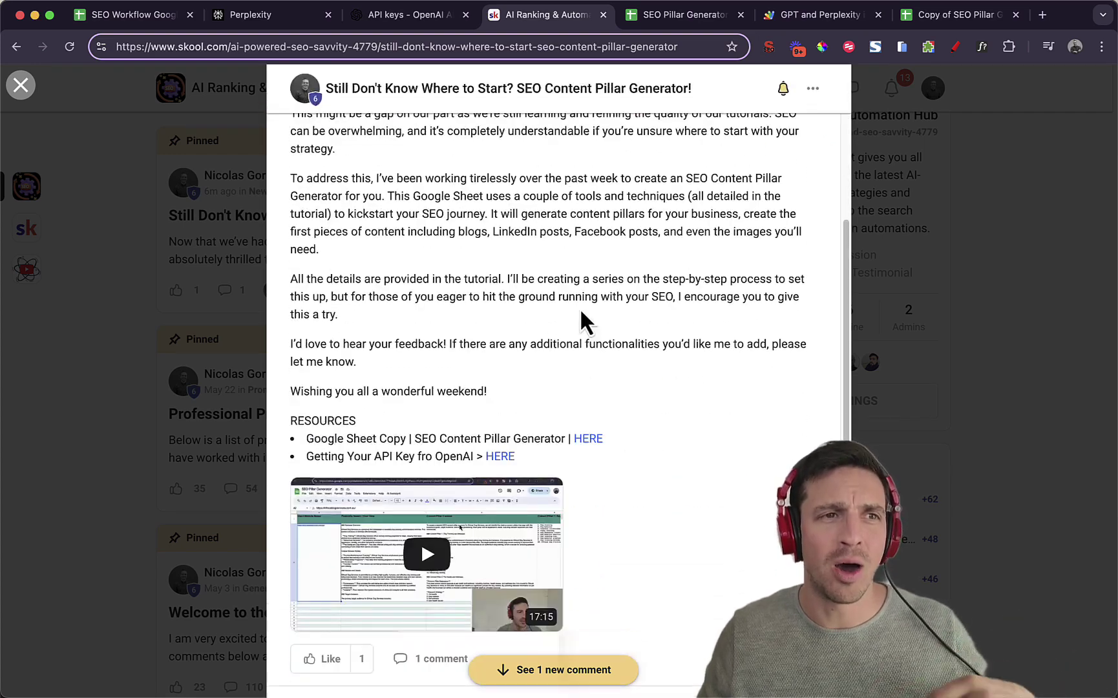
- Review the Main Strategy Components row 2: website, Perplexity research, content pillar and keyword formulas
{"action": "left_click", "coordinate": [656, 18]}
{"action": "left_click", "coordinate": [268, 394]}
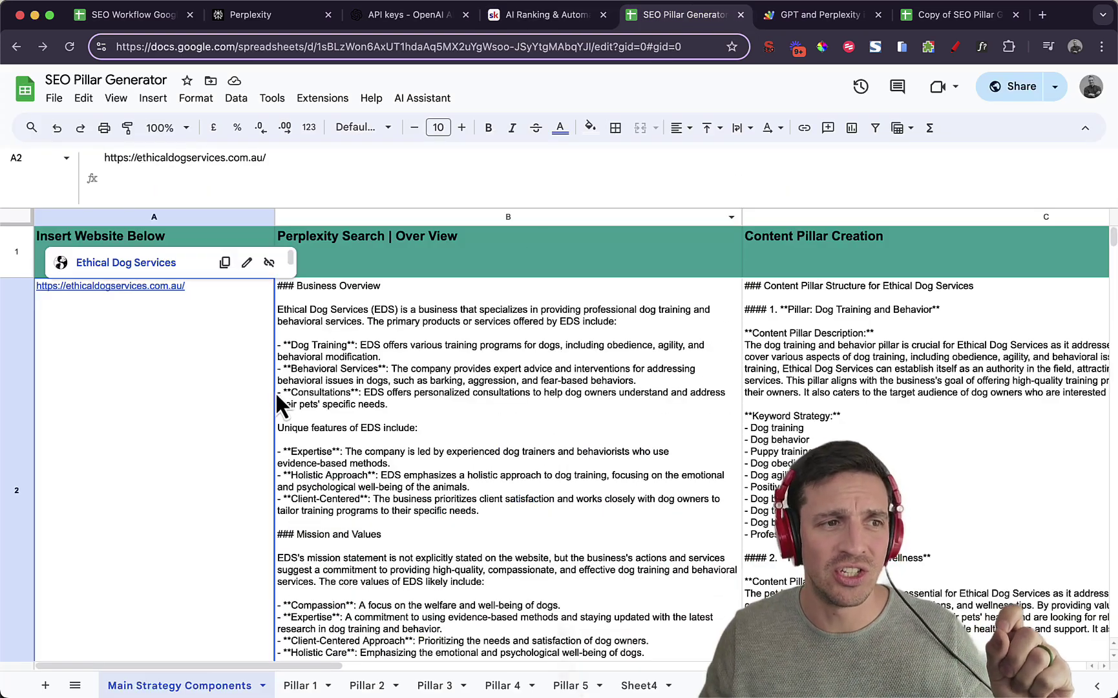
{"action": "left_click", "coordinate": [550, 400]}
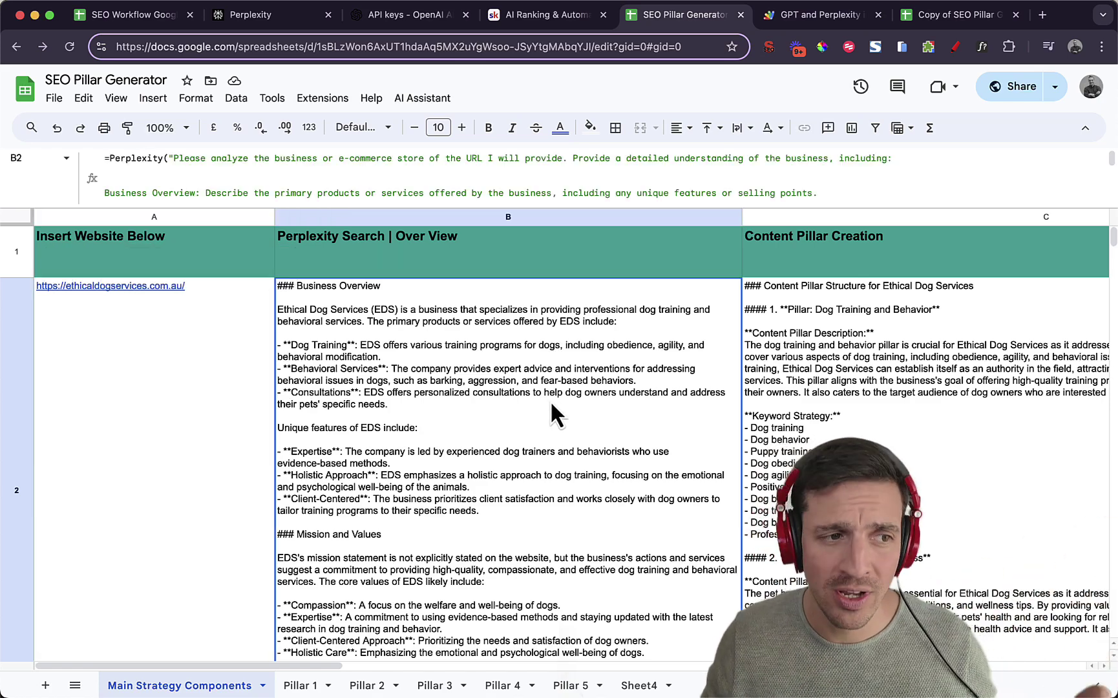
{"action": "key", "text": "Right"}
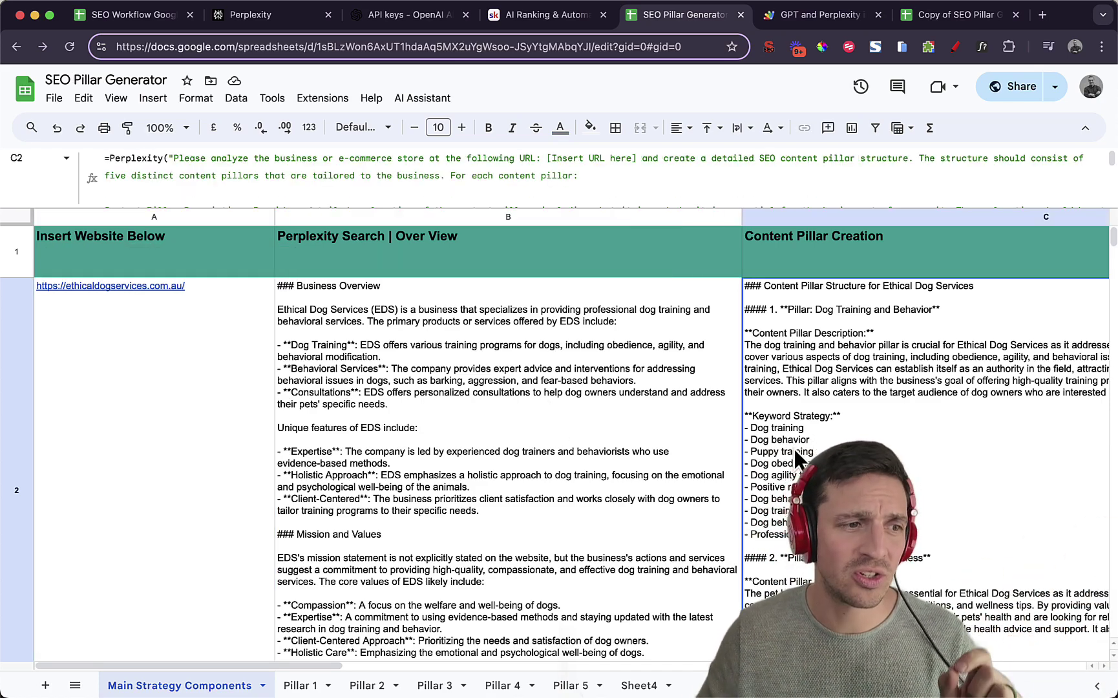
{"action": "key", "text": "Right"}
{"action": "key", "text": "Right"}
{"action": "key", "text": "Right"}
{"action": "key", "text": "Up"}
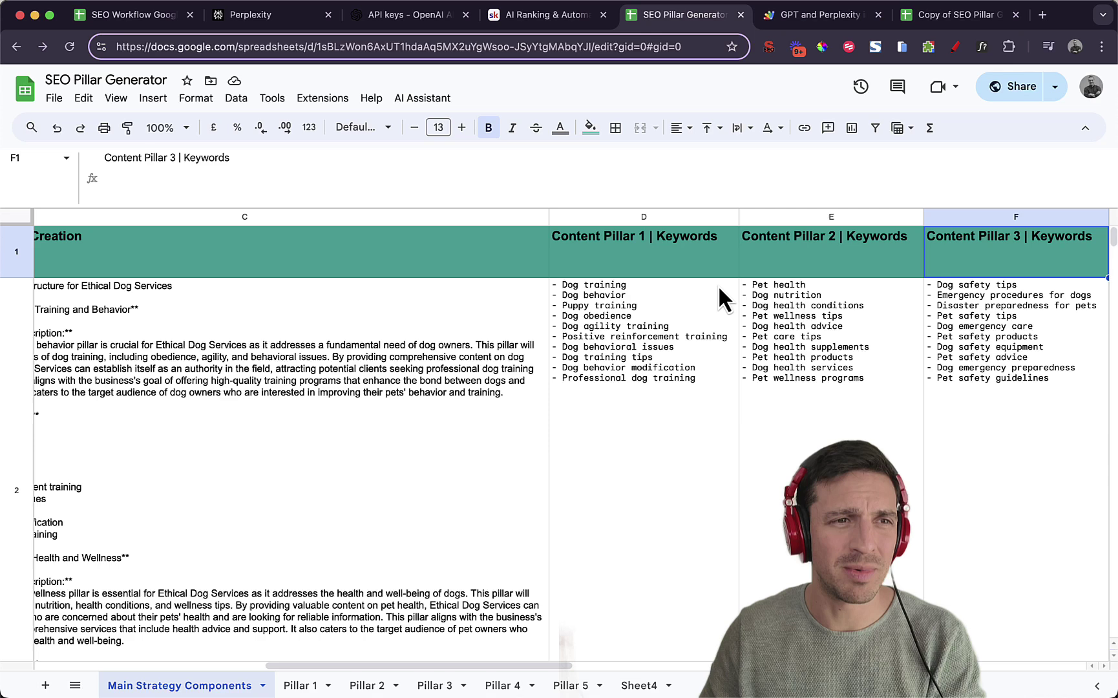
{"action": "key", "text": "Right"}
{"action": "key", "text": "Right"}
{"action": "key", "text": "Right"}
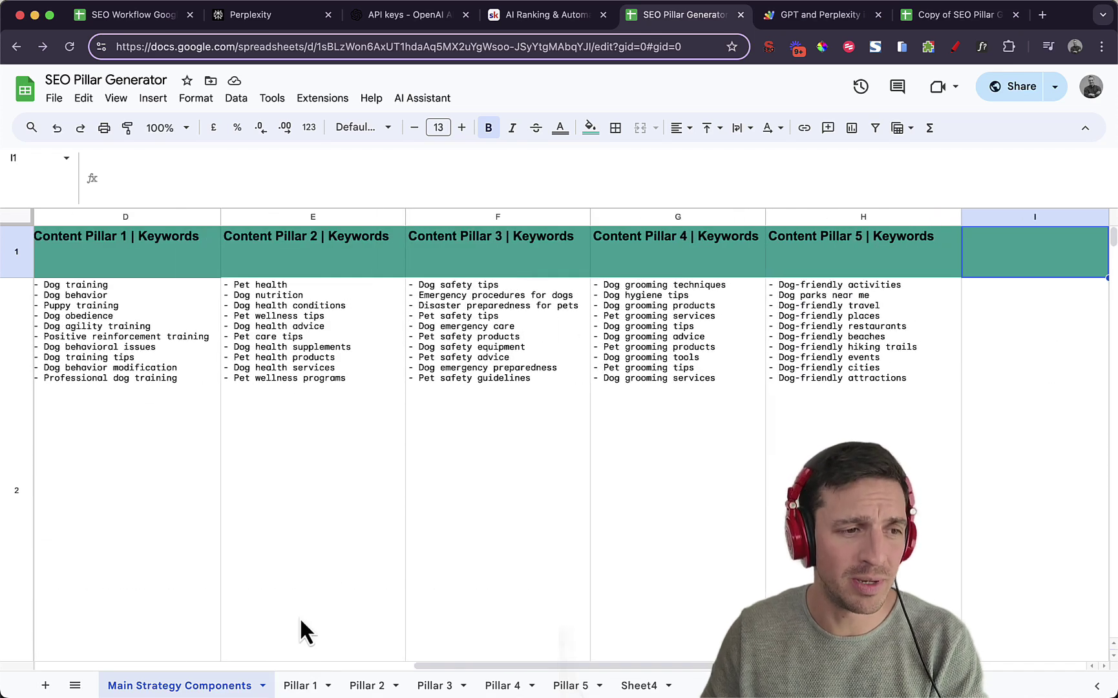
- On the Pillar 1 sheet, inspect the keyword, Perplexity FAQ and GPT blog formulas in row 2
{"action": "left_click", "coordinate": [305, 687]}
{"action": "left_click", "coordinate": [335, 343]}
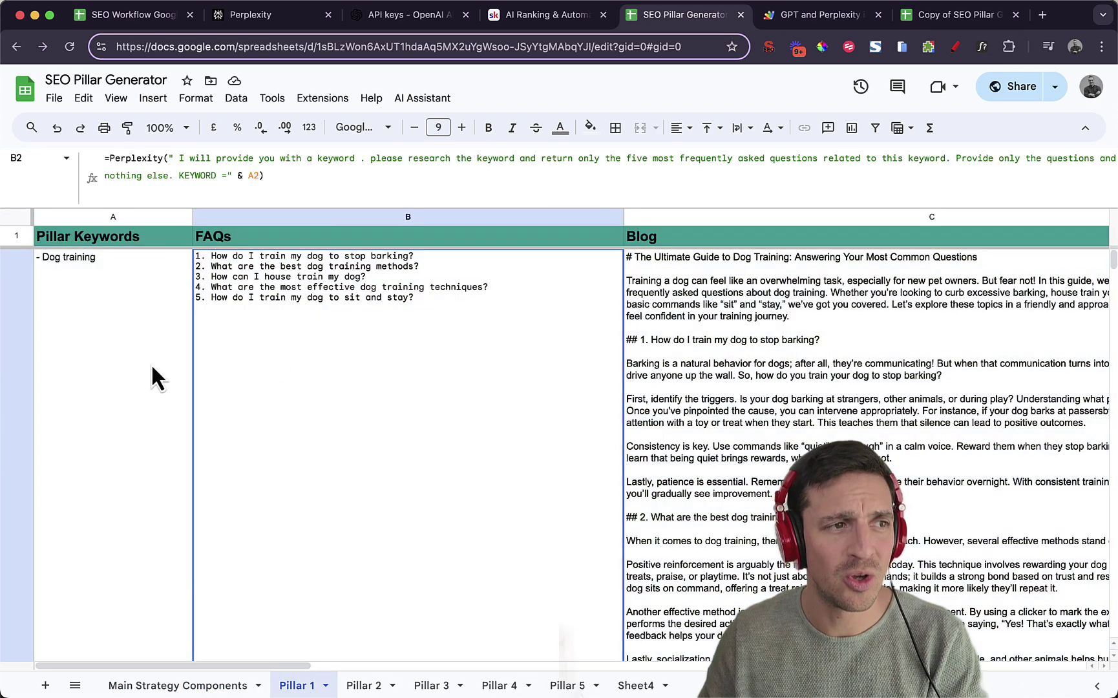
{"action": "left_click", "coordinate": [107, 378]}
{"action": "key", "text": "Right"}
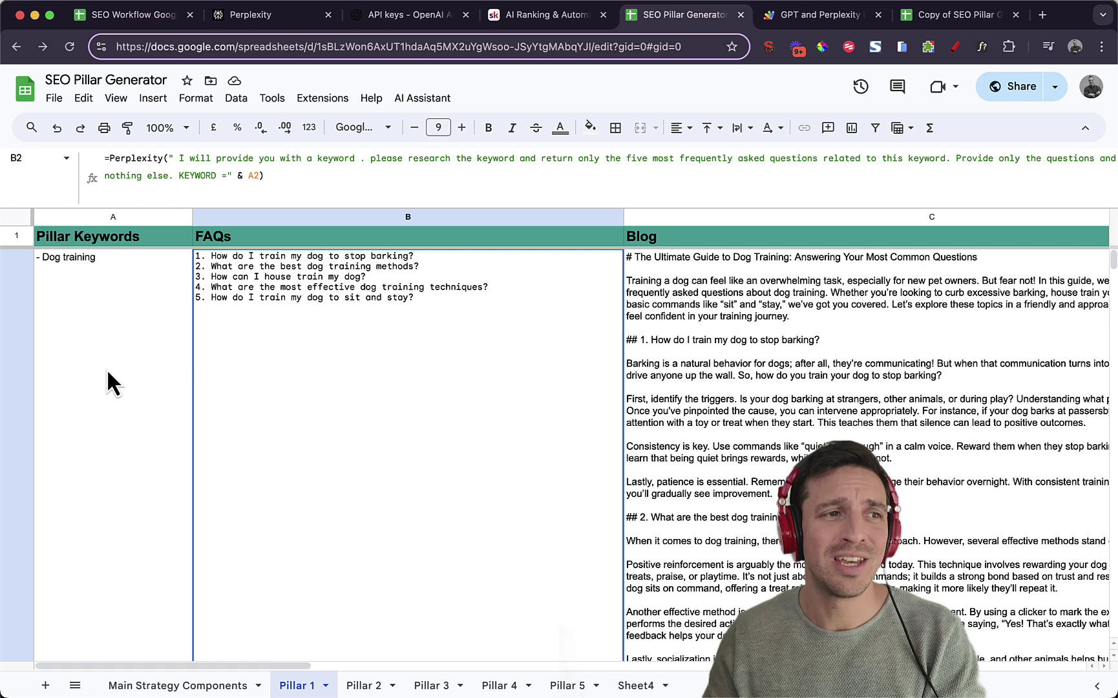
{"action": "left_click", "coordinate": [734, 425]}
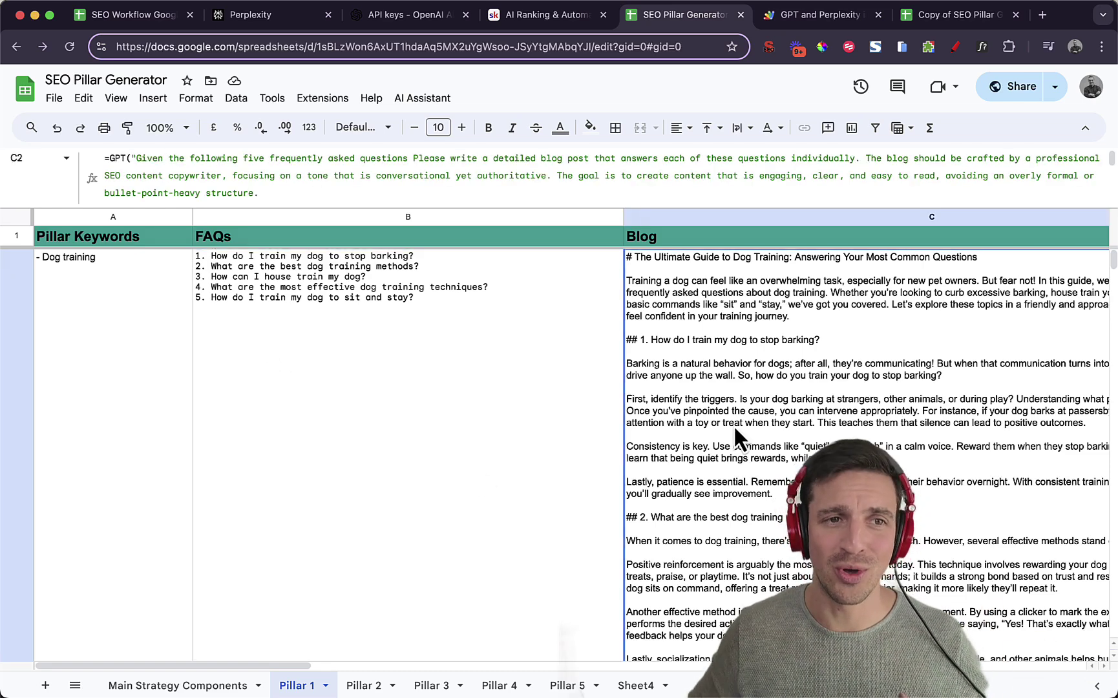
{"action": "key", "text": "Left"}
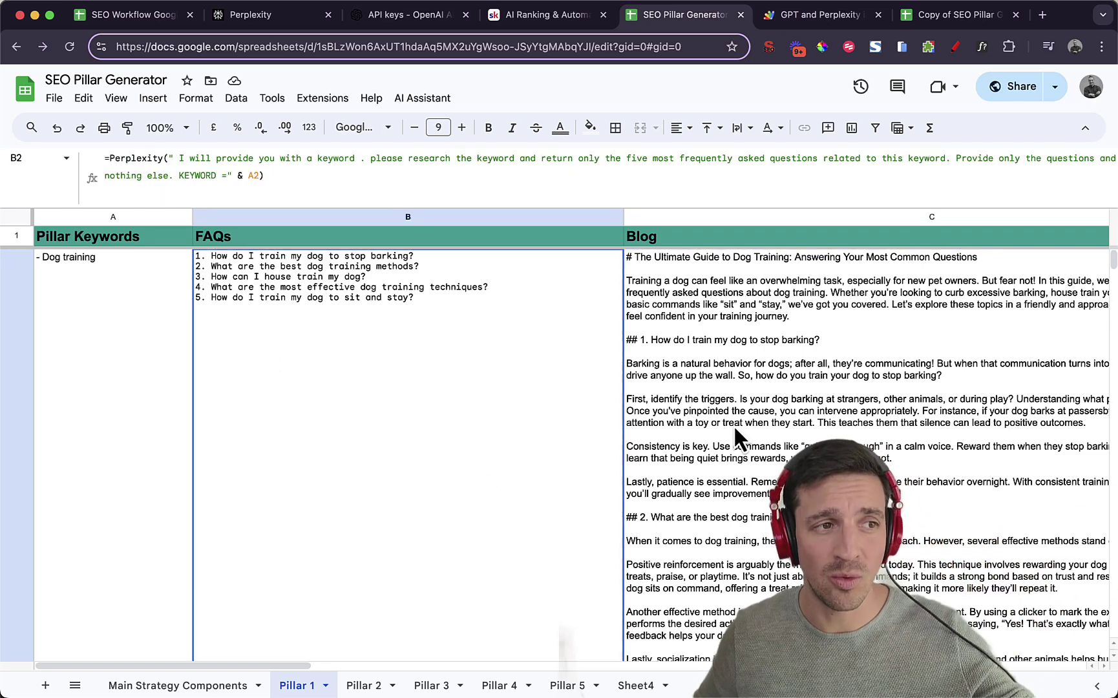
{"action": "key", "text": "Right"}
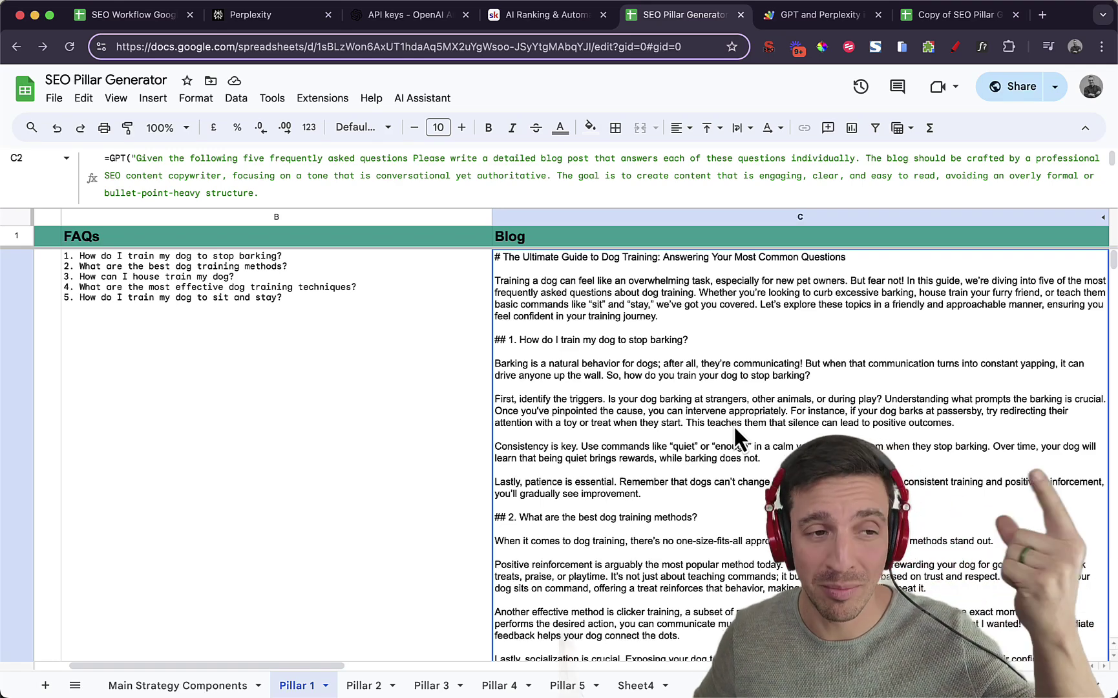
- Continue along Pillar 1 row 2 to the feature IMAGE formula and LinkedIn post, then back to A2
{"action": "key", "text": "Right"}
{"action": "key", "text": "Left"}
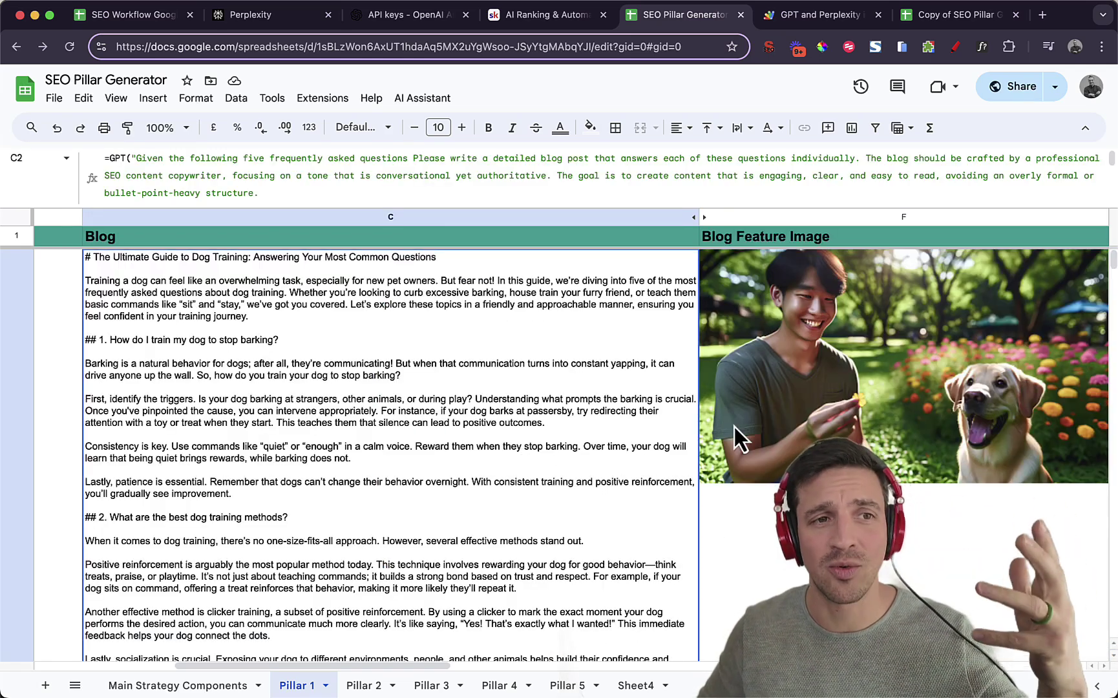
{"action": "key", "text": "Right"}
{"action": "key", "text": "Right"}
{"action": "key", "text": "Left"}
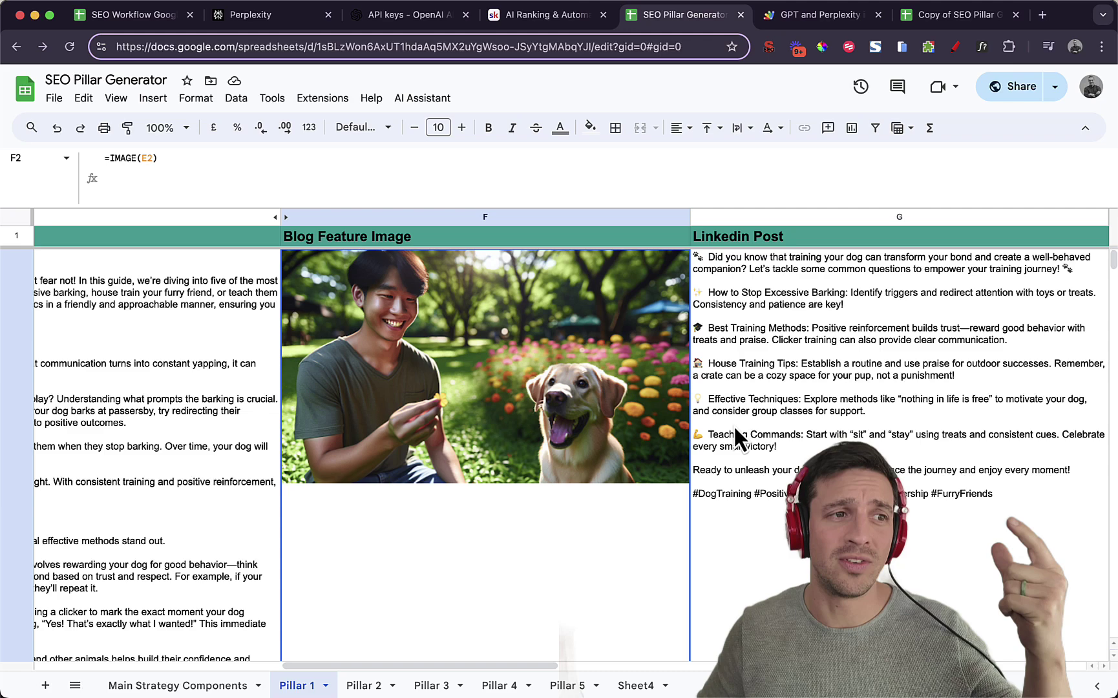
{"action": "key", "text": "Right"}
{"action": "key", "text": "Right"}
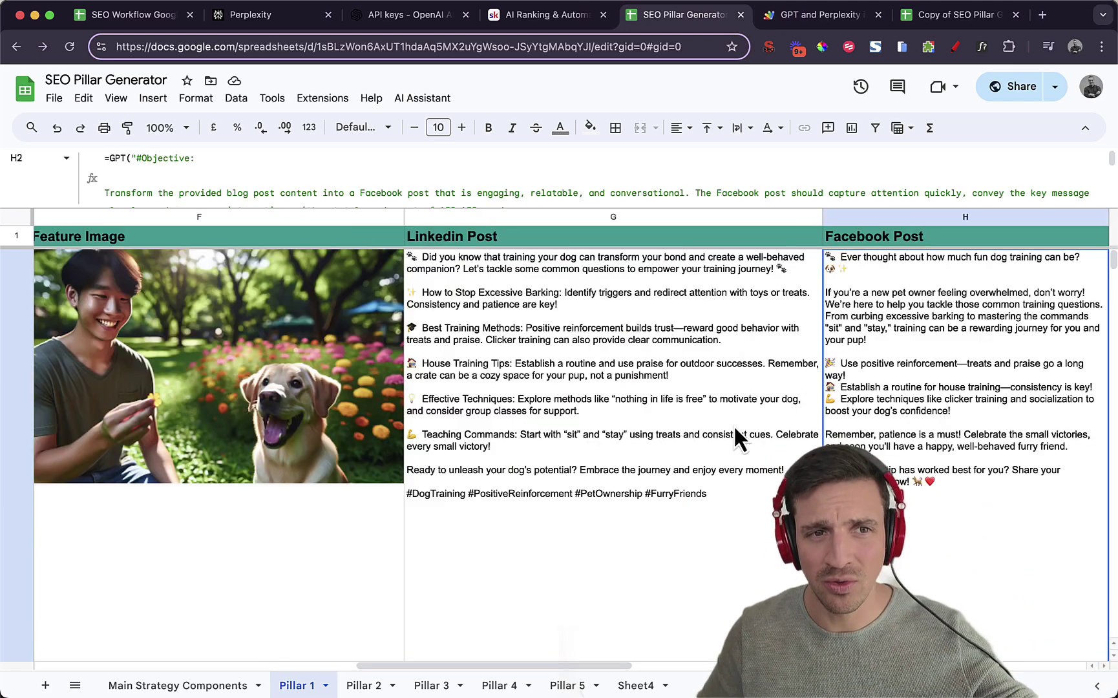
{"action": "key", "text": "Right"}
{"action": "key", "text": "Left"}
{"action": "key", "text": "Left"}
{"action": "key", "text": "Left"}
{"action": "key", "text": "Left"}
{"action": "key", "text": "Left"}
{"action": "key", "text": "Left"}
{"action": "key", "text": "Left"}
{"action": "key", "text": "Left"}
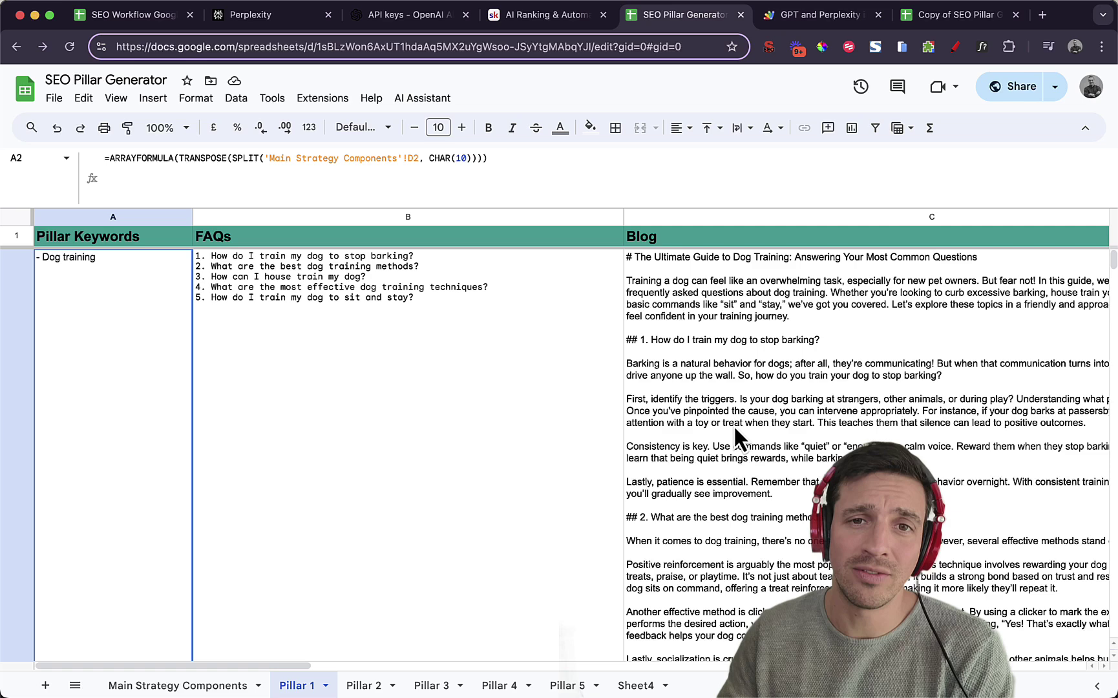
- Scroll through Code.gs in the GPT and Perplexity in Sheets script project
{"action": "left_click", "coordinate": [809, 27]}
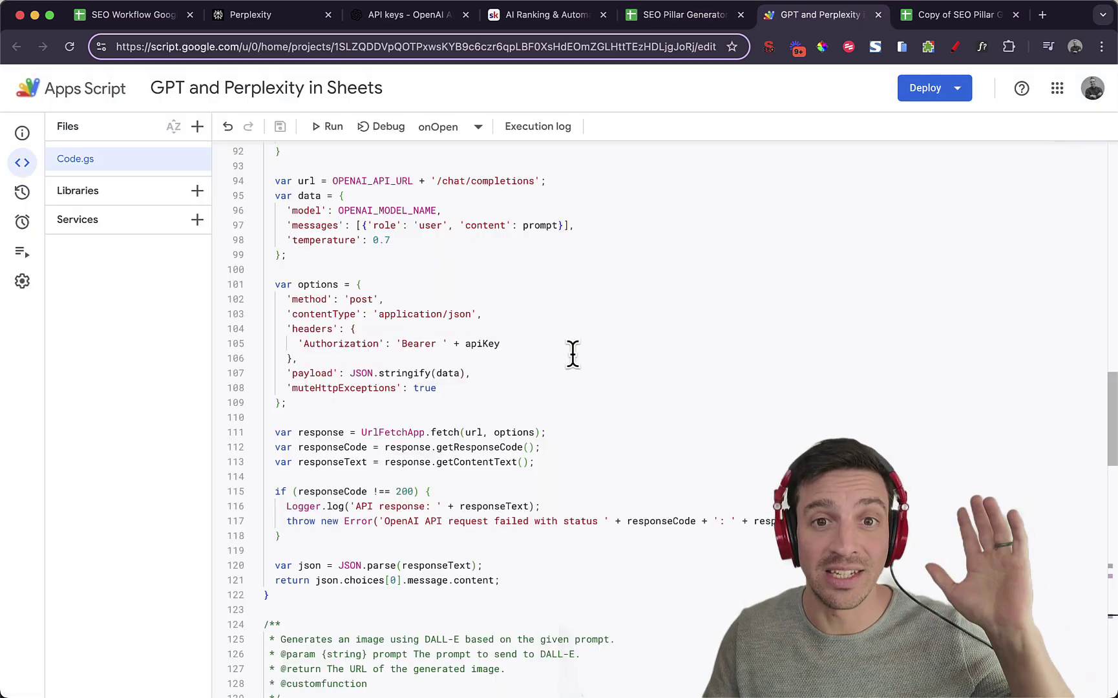
{"action": "scroll", "coordinate": [704, 314], "scroll_direction": "down", "scroll_amount": 15}
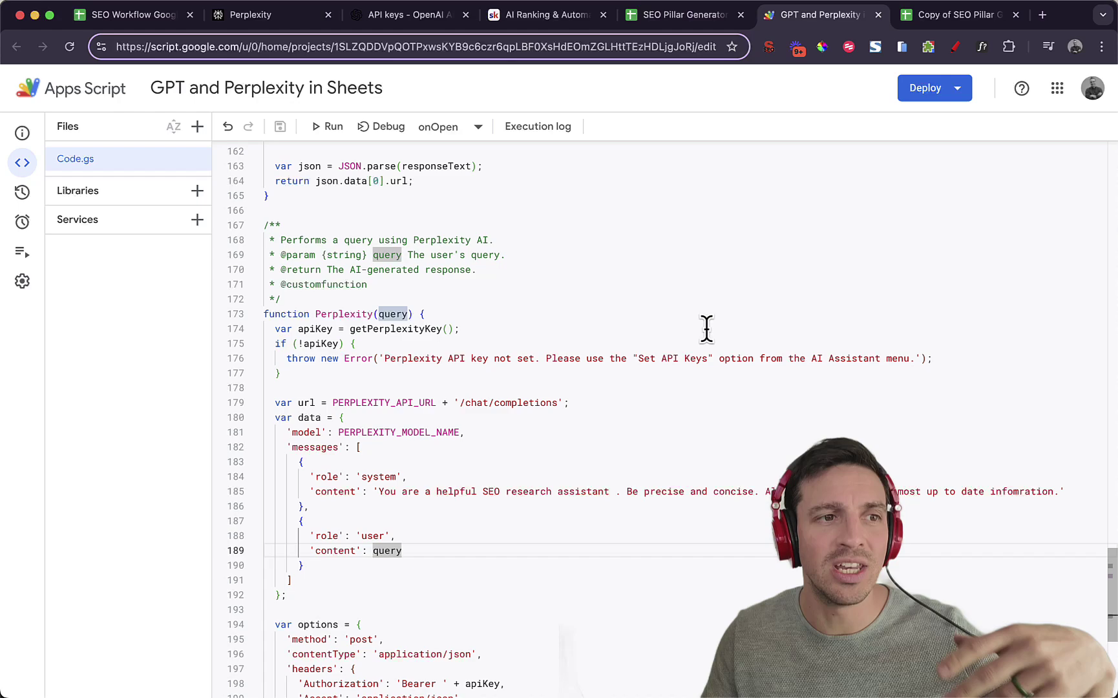
{"action": "scroll", "coordinate": [707, 329], "scroll_direction": "down", "scroll_amount": 5}
{"action": "scroll", "coordinate": [706, 328], "scroll_direction": "up", "scroll_amount": 20}
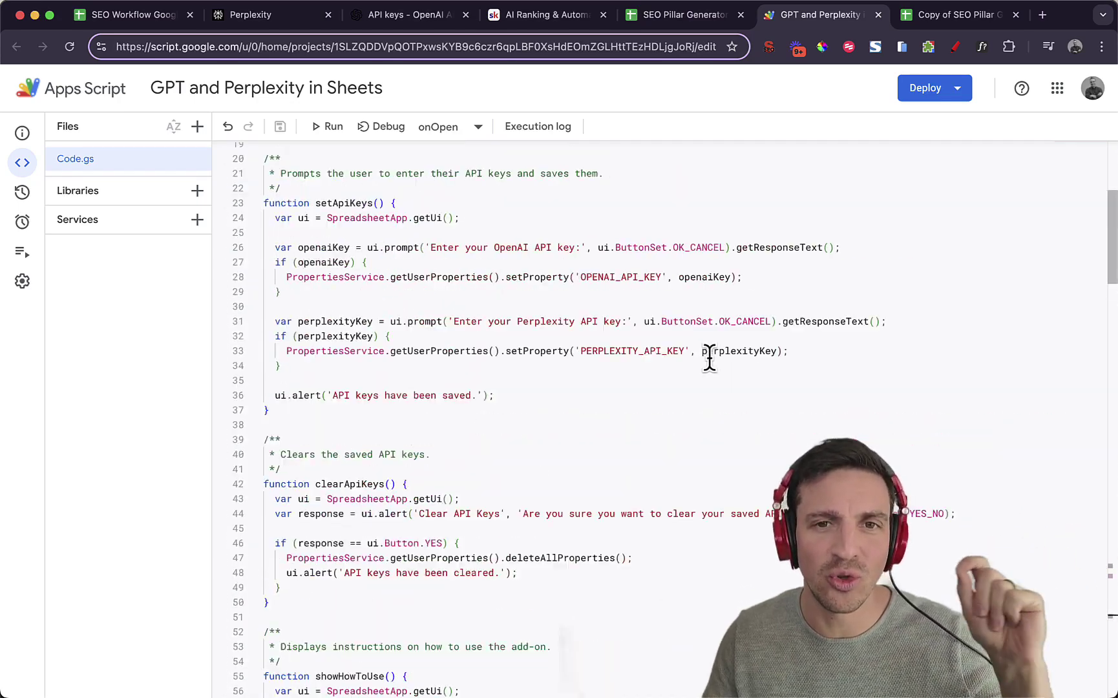
{"action": "scroll", "coordinate": [709, 349], "scroll_direction": "up", "scroll_amount": 5}
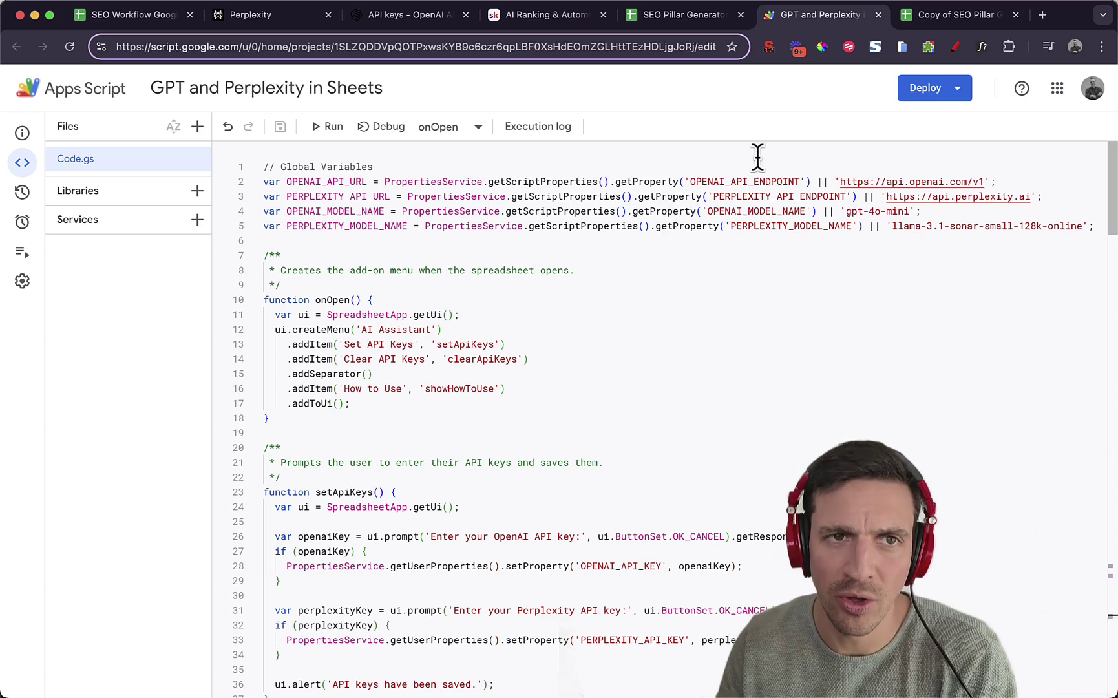
- On Sheet4, enter =GPT("tell me a joke ") in A4 and wait for the skeleton joke
{"action": "left_click", "coordinate": [672, 18]}
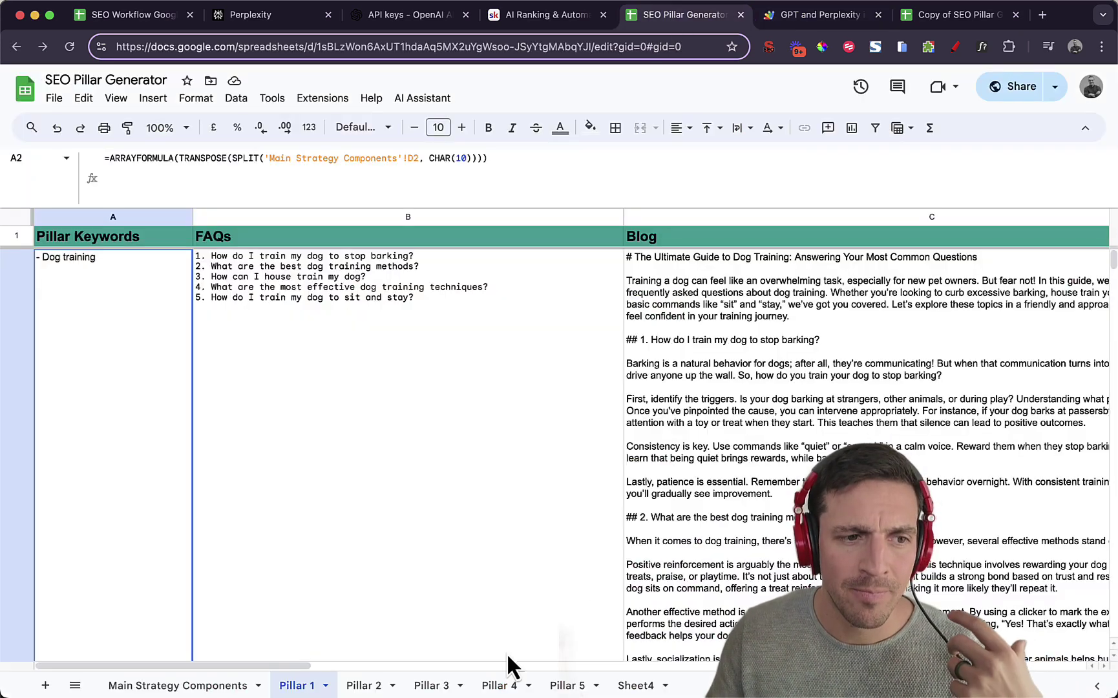
{"action": "left_click", "coordinate": [635, 685]}
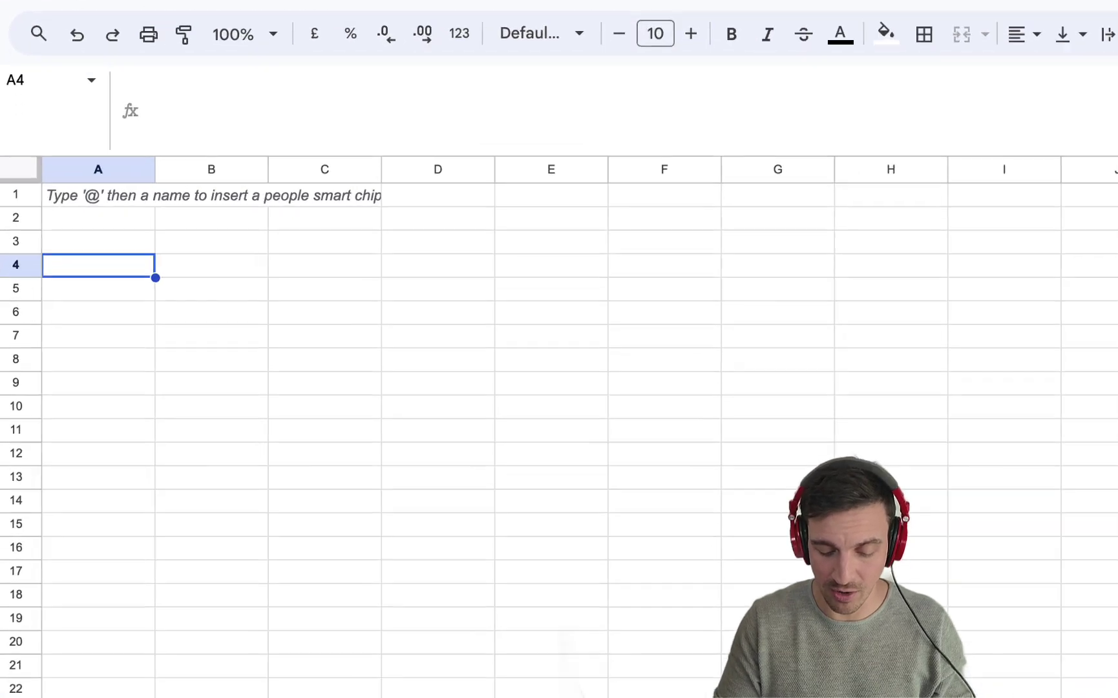
{"action": "type", "text": "=gpt"}
{"action": "key", "text": "Tab"}
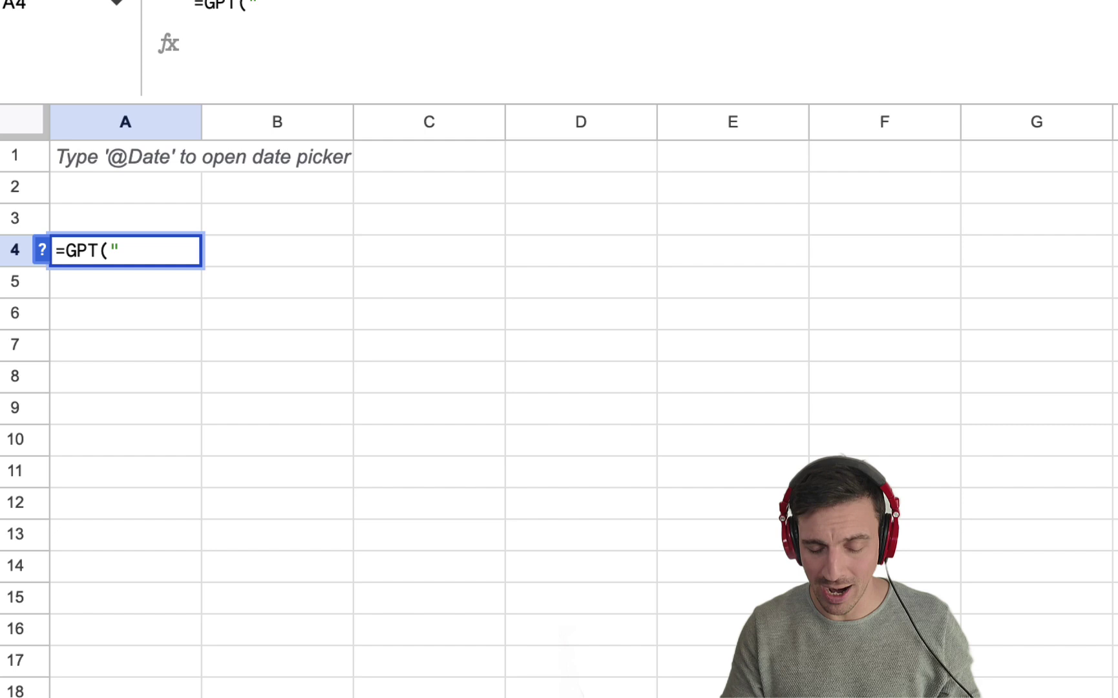
{"action": "type", "text": "\"tell me a joke"}
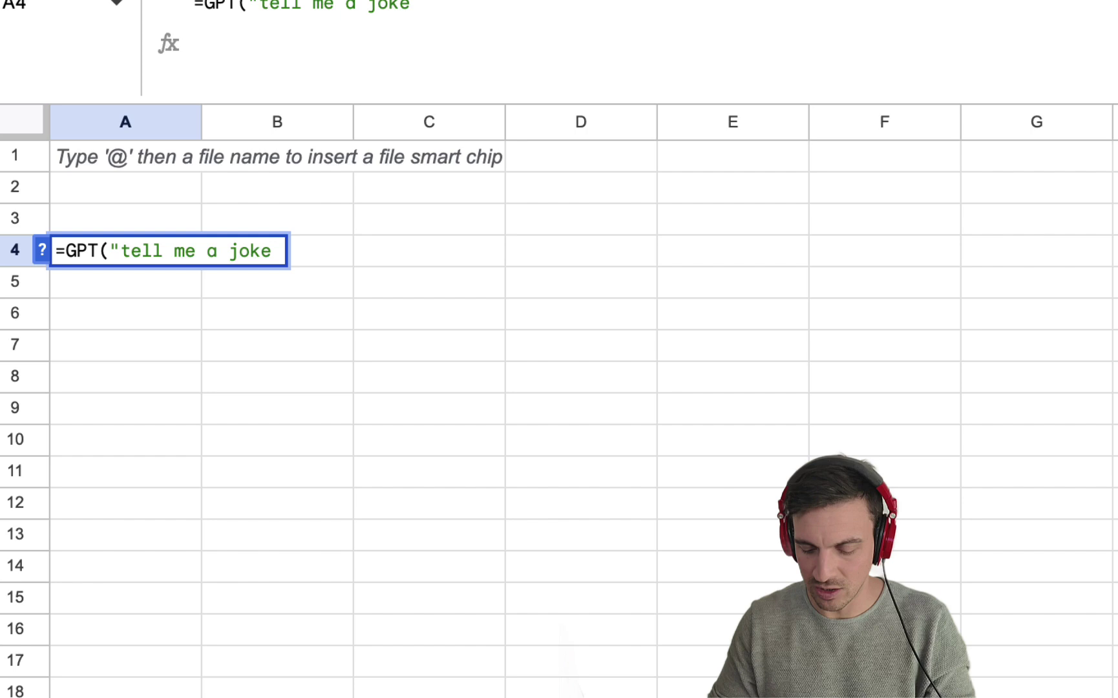
{"action": "type", "text": " \")"}
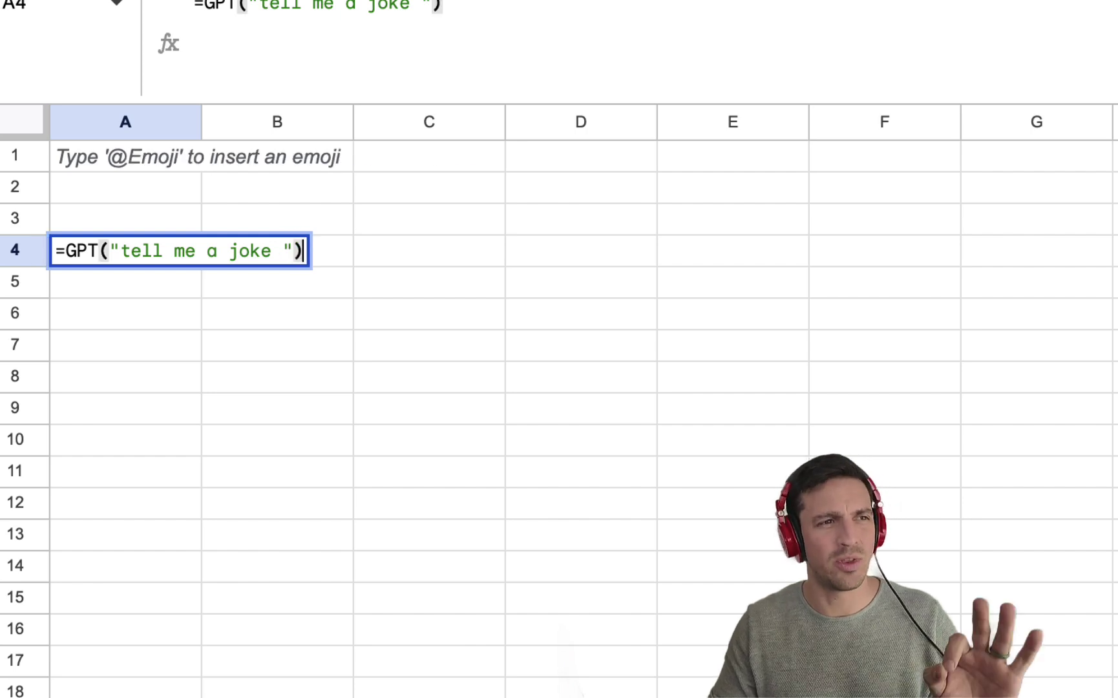
{"action": "key", "text": "Return"}
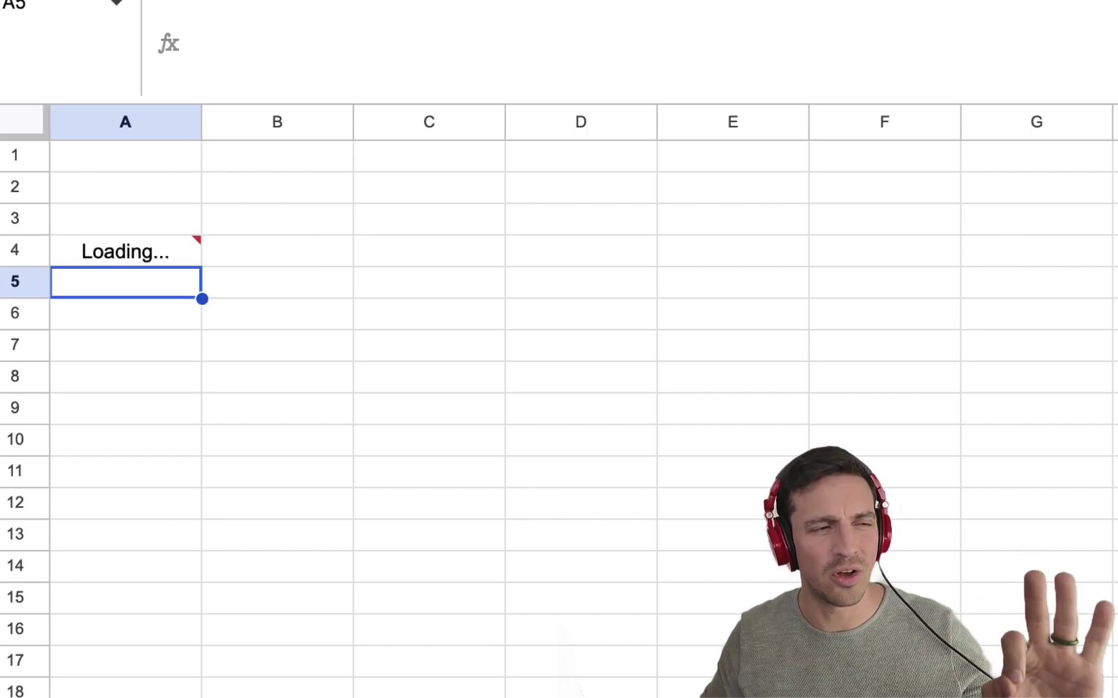
{"action": "left_click", "coordinate": [126, 250]}
{"action": "left_click", "coordinate": [278, 250]}
{"action": "left_click", "coordinate": [126, 251]}
{"action": "key", "text": "Down"}
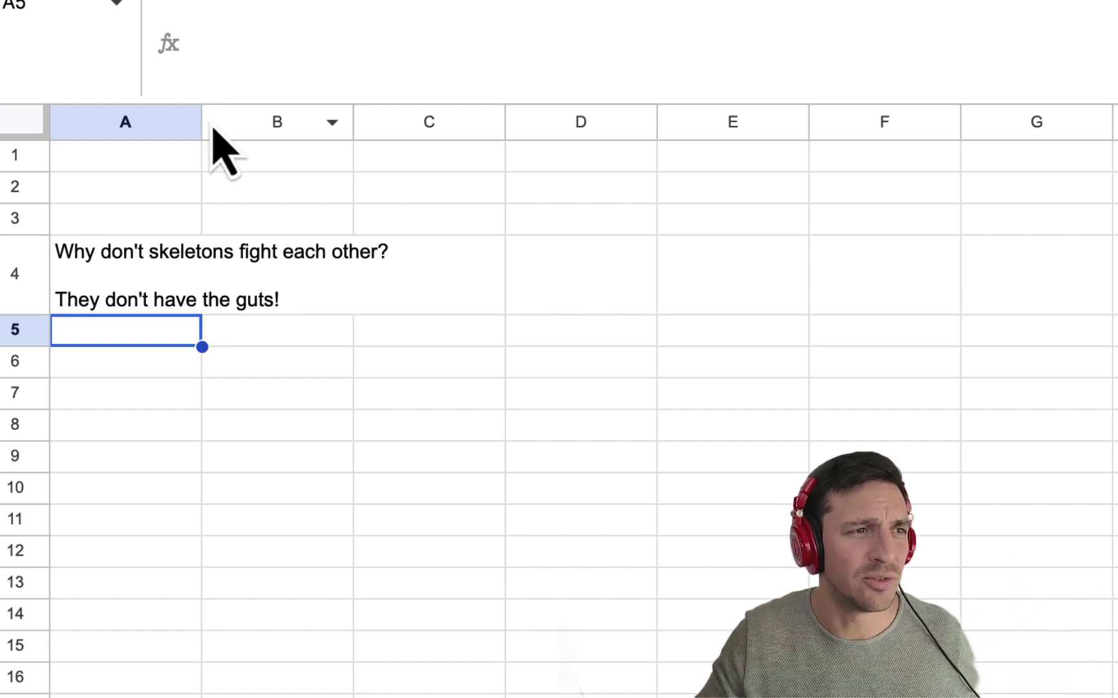
- Widen column A and enter a Perplexity formula in B4 asking who won the 2024 Olympic men's 200m
{"action": "left_click_drag", "start_coordinate": [202, 122], "coordinate": [456, 121]}
{"action": "left_click", "coordinate": [544, 284]}
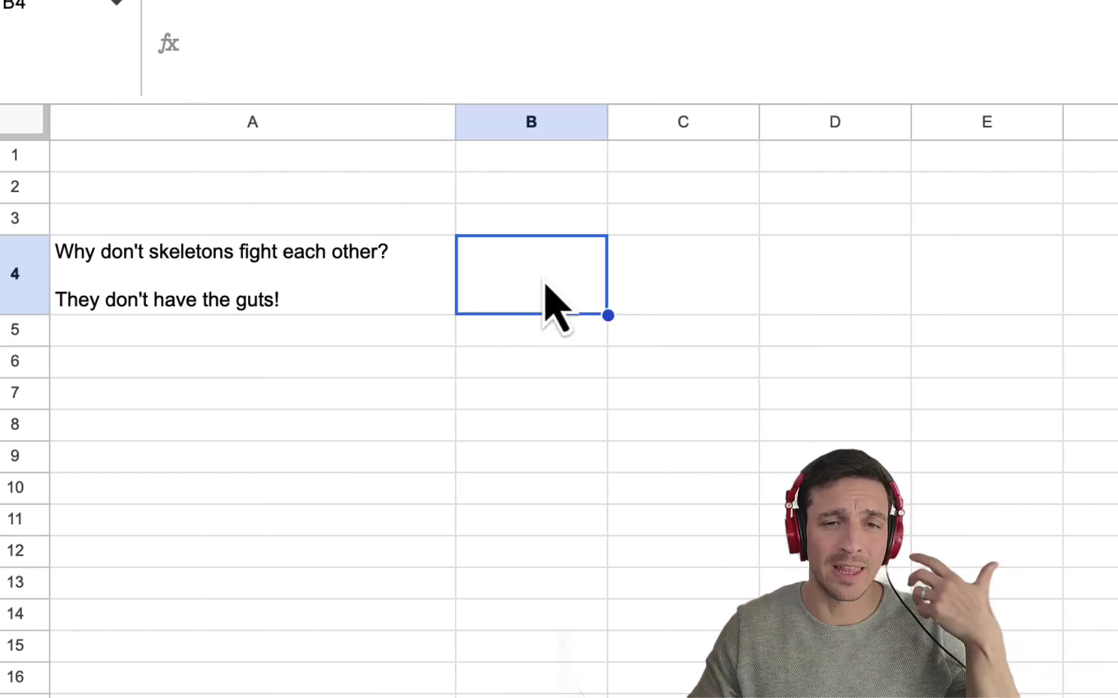
{"action": "type", "text": "="}
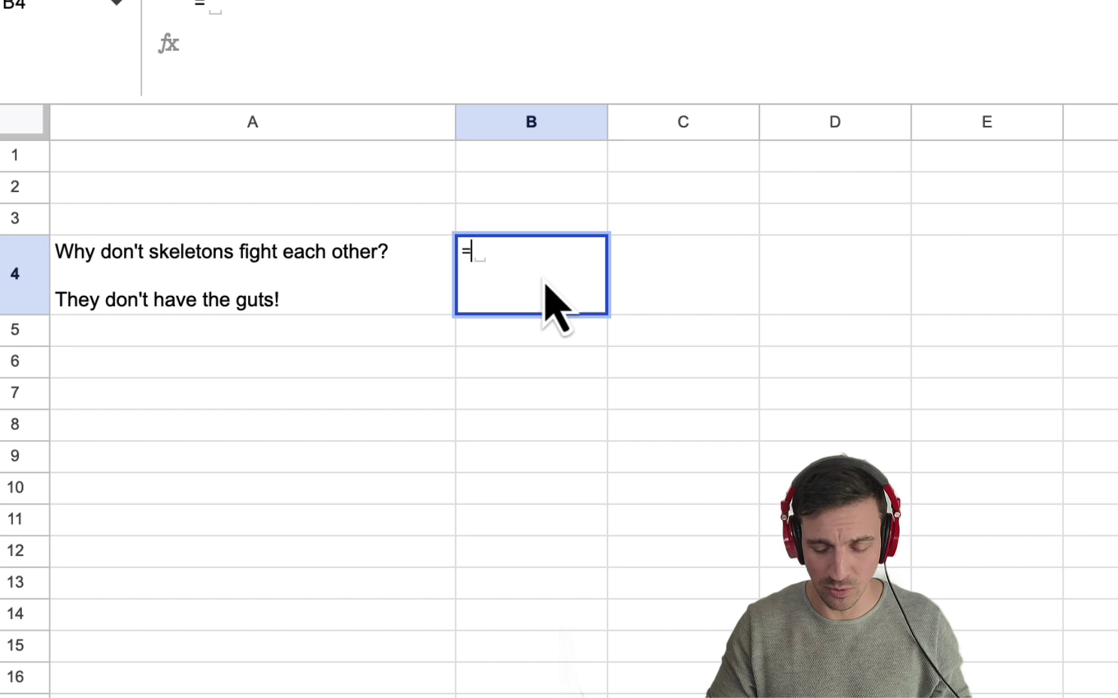
{"action": "type", "text": "perpl"}
{"action": "key", "text": "Tab"}
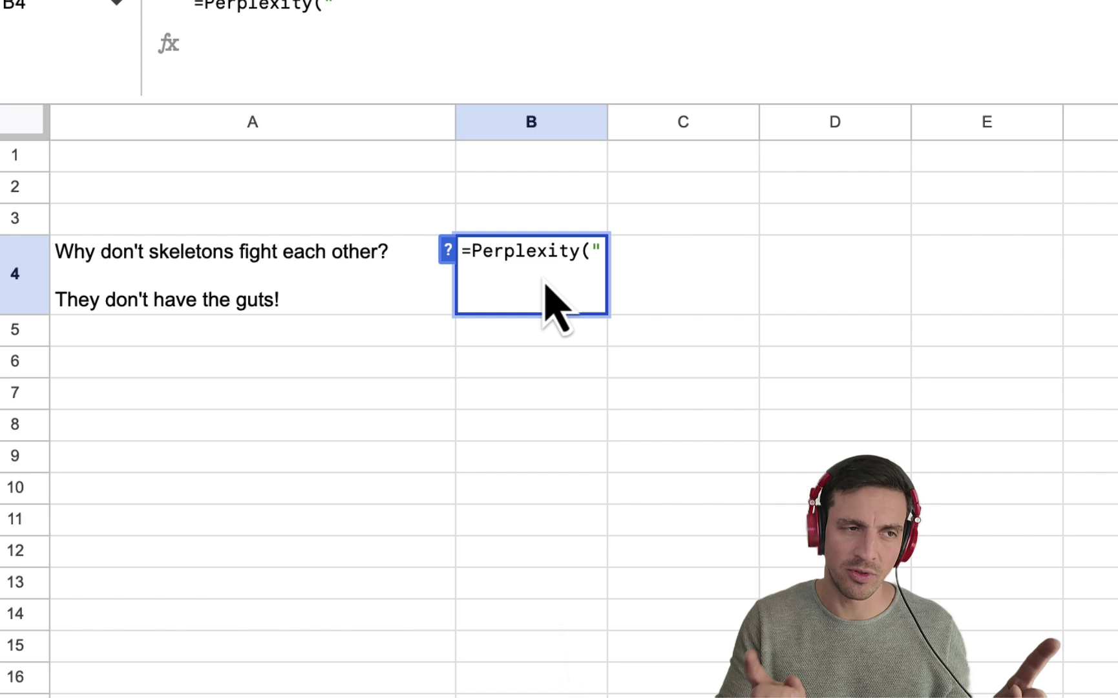
{"action": "type", "text": "\"who won the "}
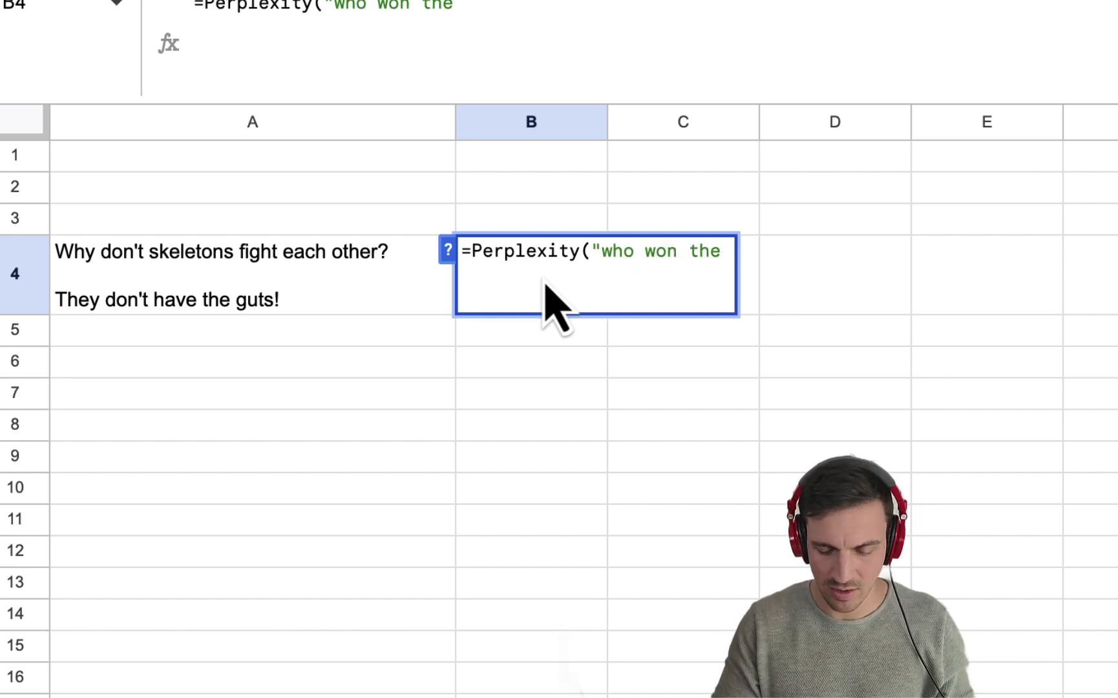
{"action": "type", "text": "200mr mens "}
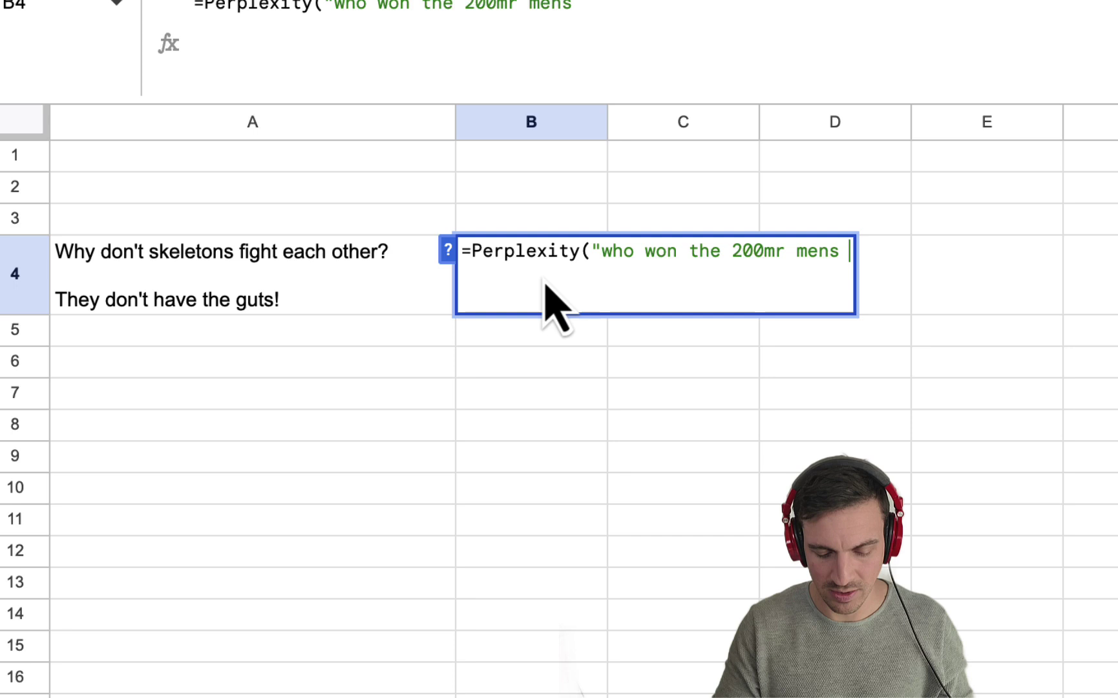
{"action": "type", "text": "sprint in the 202"}
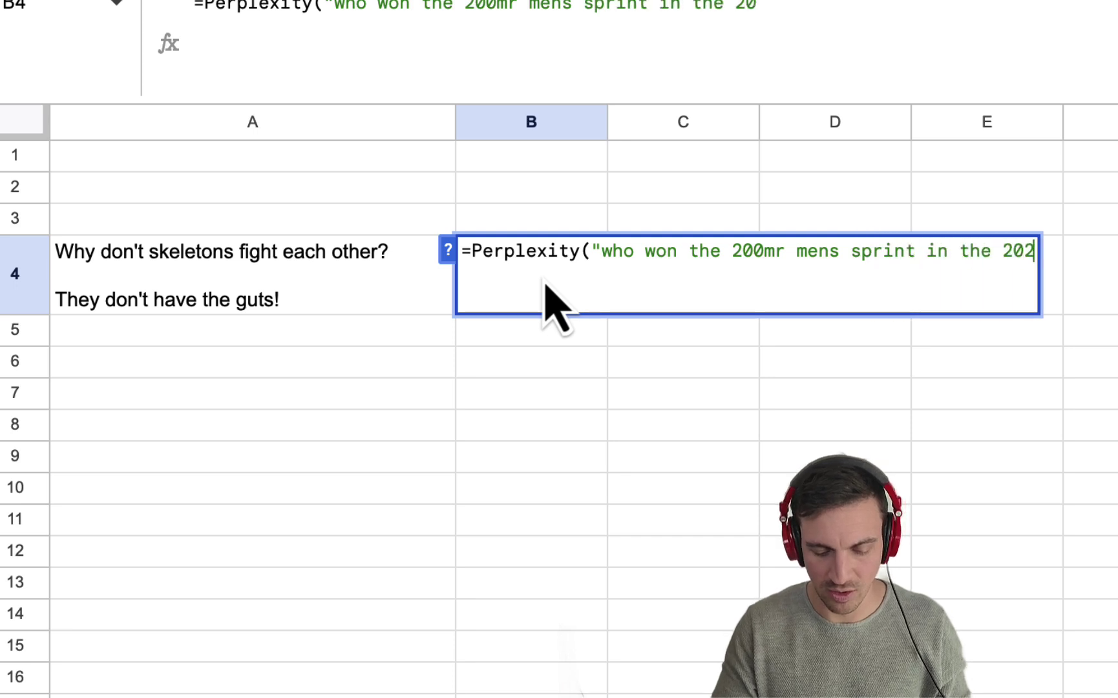
{"action": "type", "text": "4 olympic"}
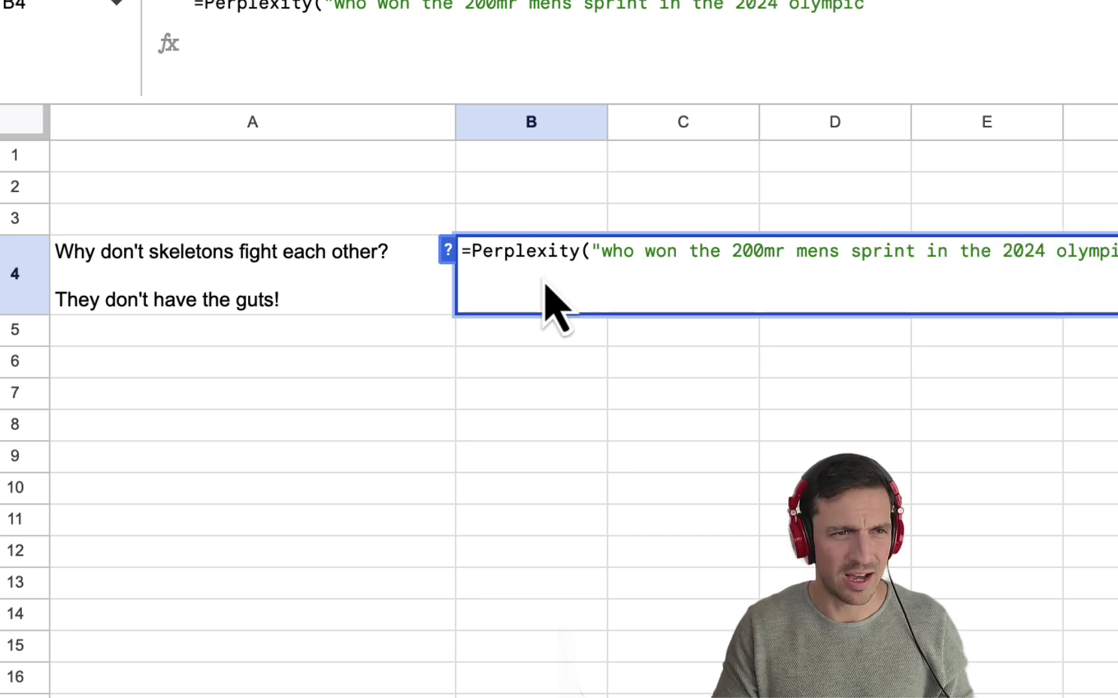
{"action": "type", "text": "s\")"}
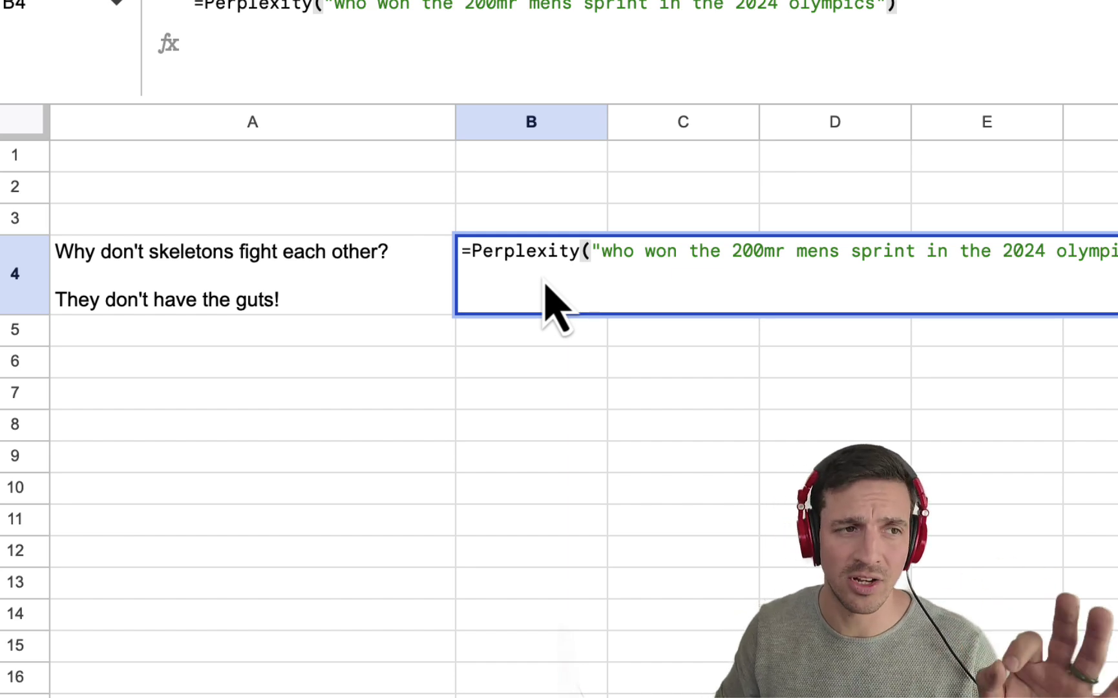
{"action": "key", "text": "Return"}
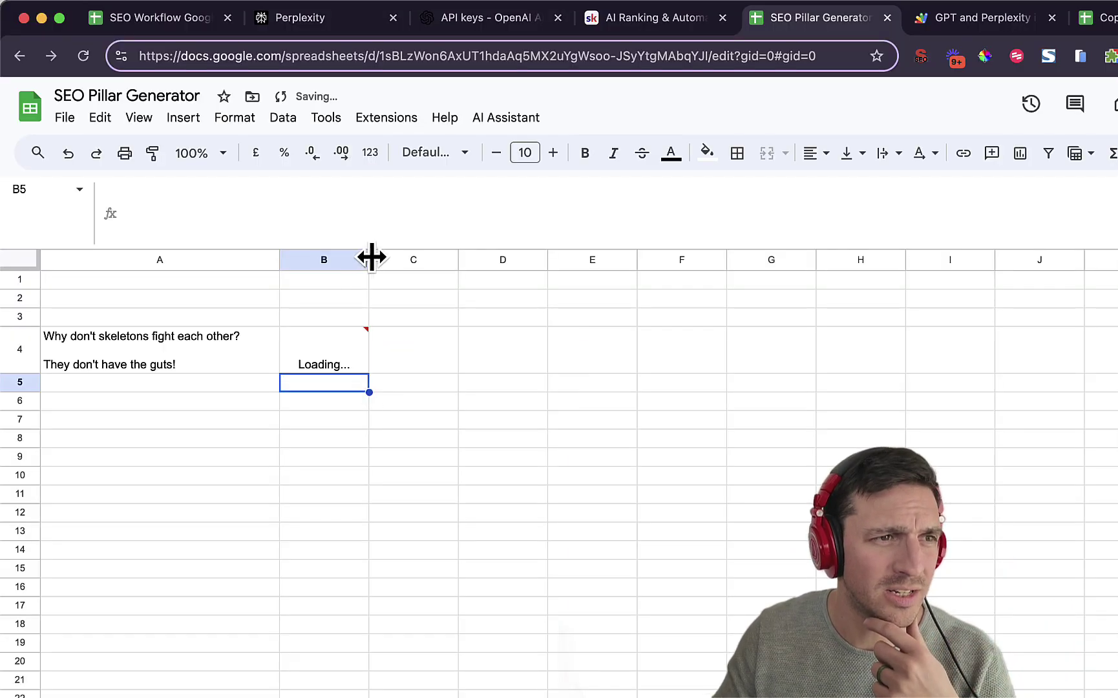
- Widen column B and apply wrap and centre alignment to the B4 answer
{"action": "left_click_drag", "start_coordinate": [369, 259], "coordinate": [501, 260]}
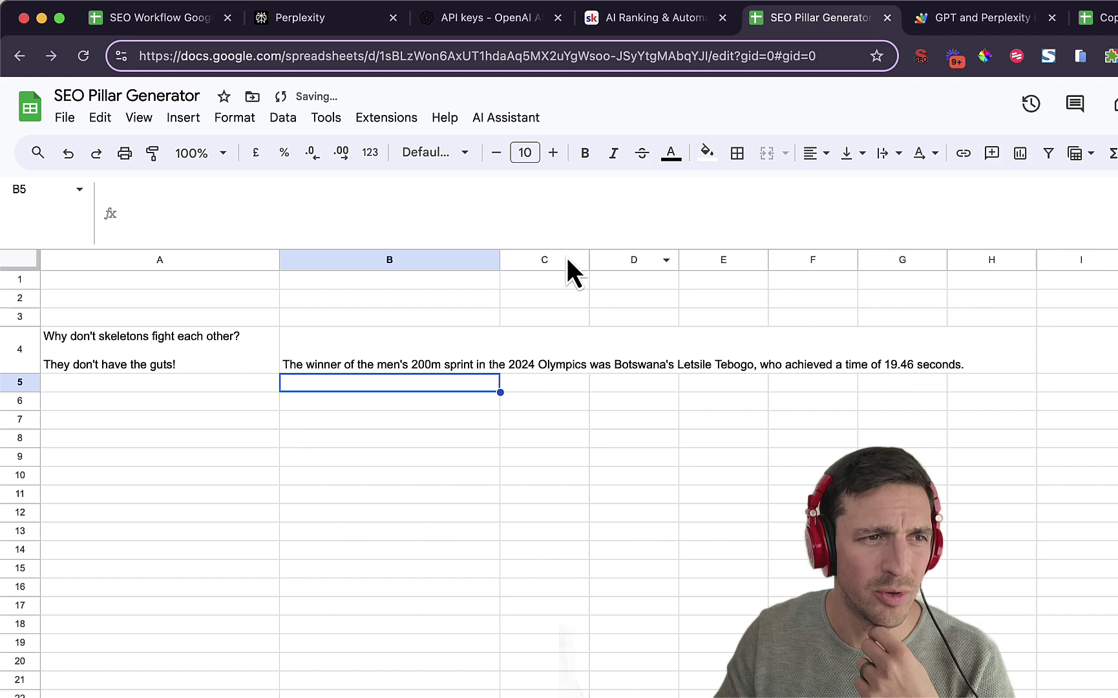
{"action": "left_click", "coordinate": [415, 360]}
{"action": "left_click", "coordinate": [716, 368]}
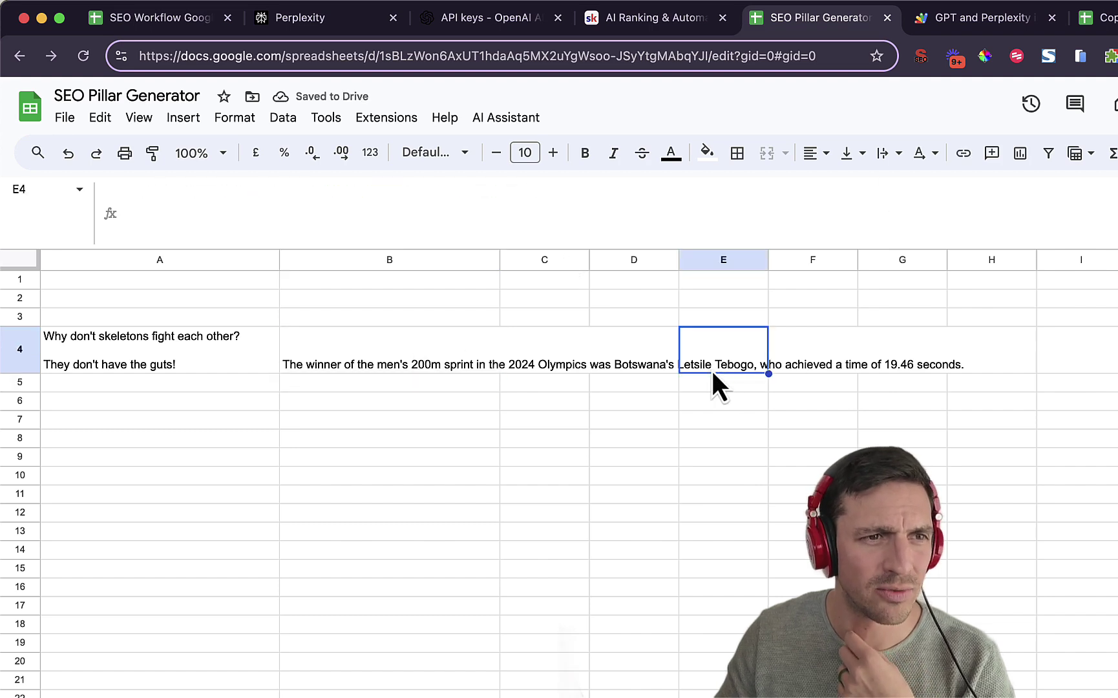
{"action": "left_click", "coordinate": [770, 363]}
{"action": "left_click", "coordinate": [545, 338]}
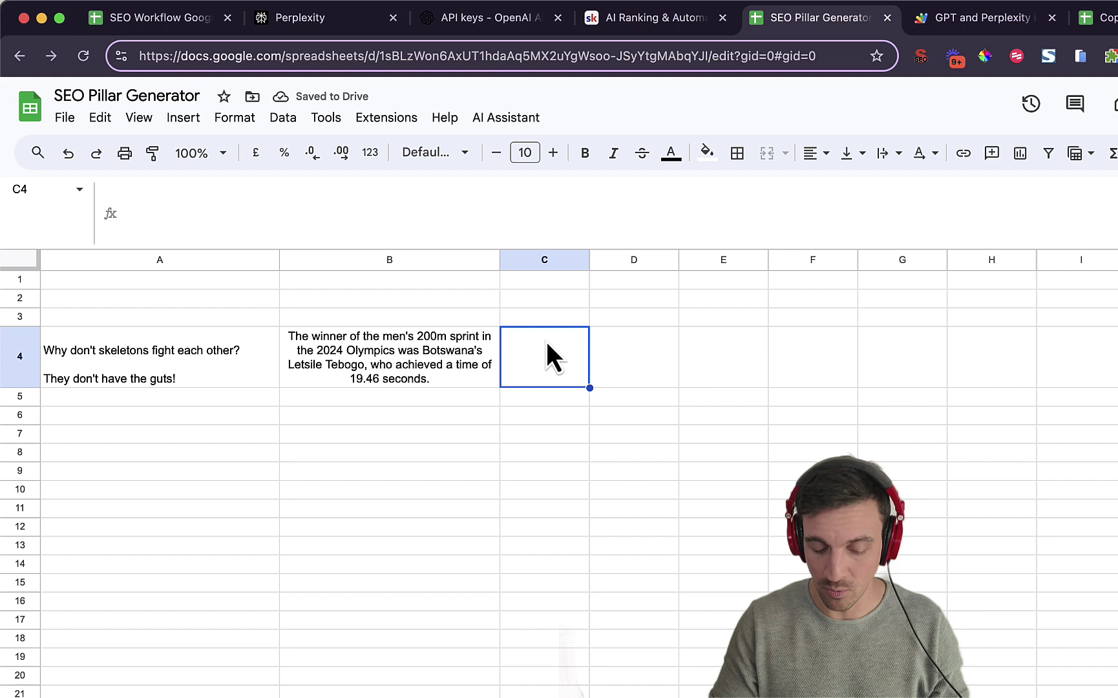
- Enter a DALLE formula in C4 requesting an image of the 2024 Olympic men's 200m sprint, then widen column C
{"action": "type", "text": "=dall"}
{"action": "key", "text": "Tab"}
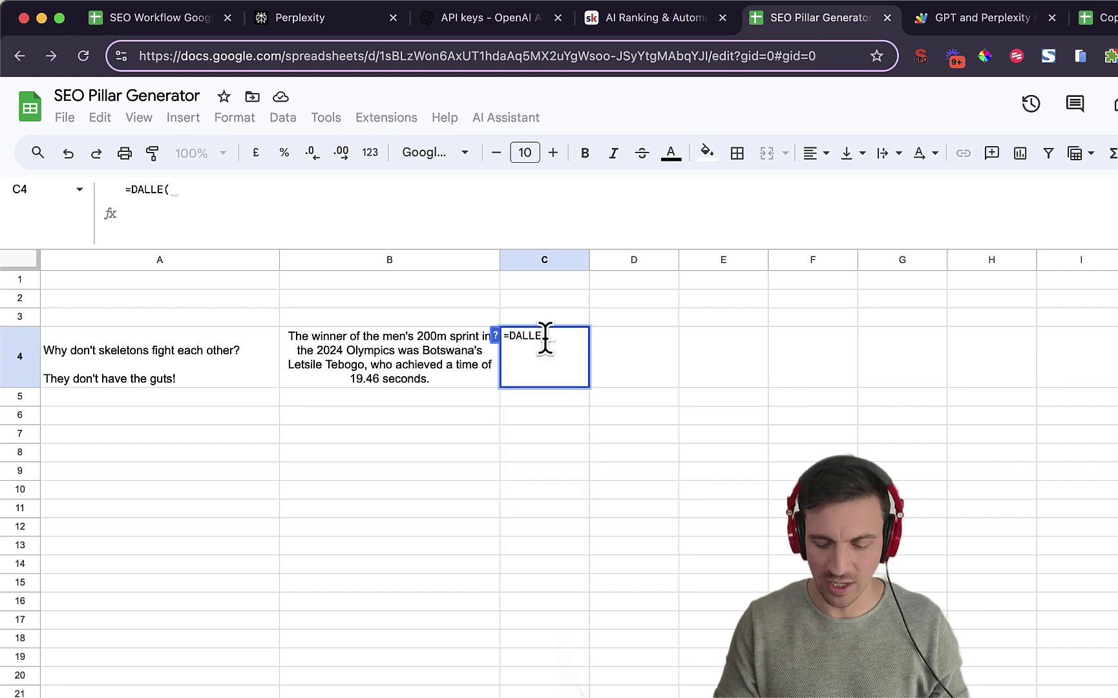
{"action": "type", "text": "\"an"}
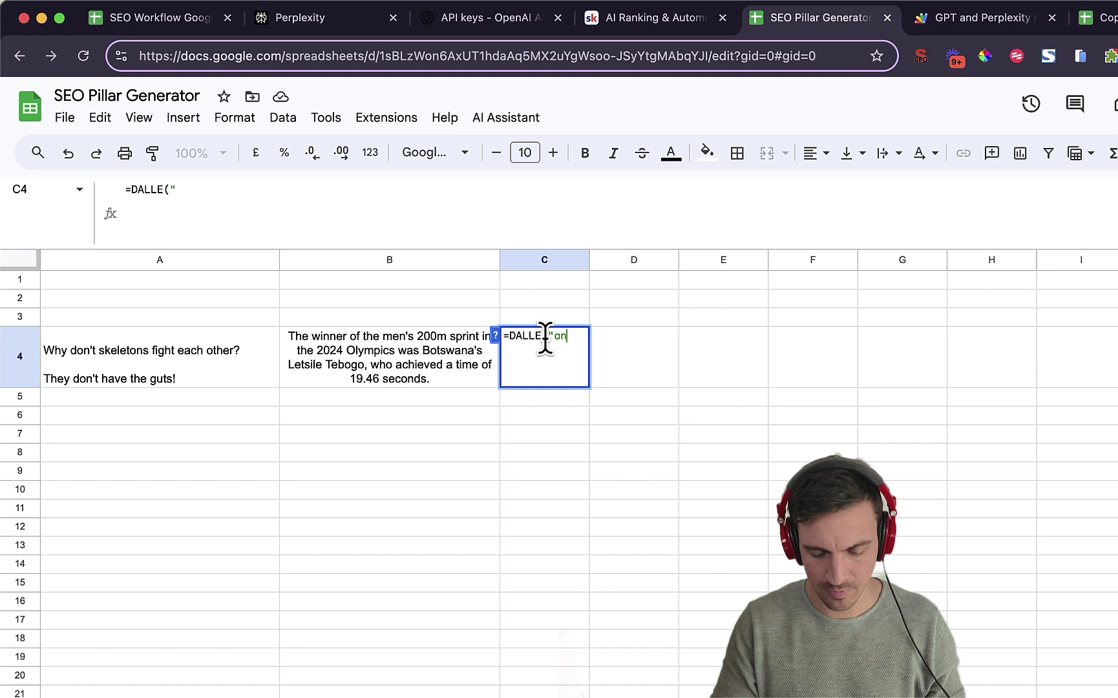
{"action": "type", "text": " iamge of the 200m mens srpint rance at the 2024 olympics\""}
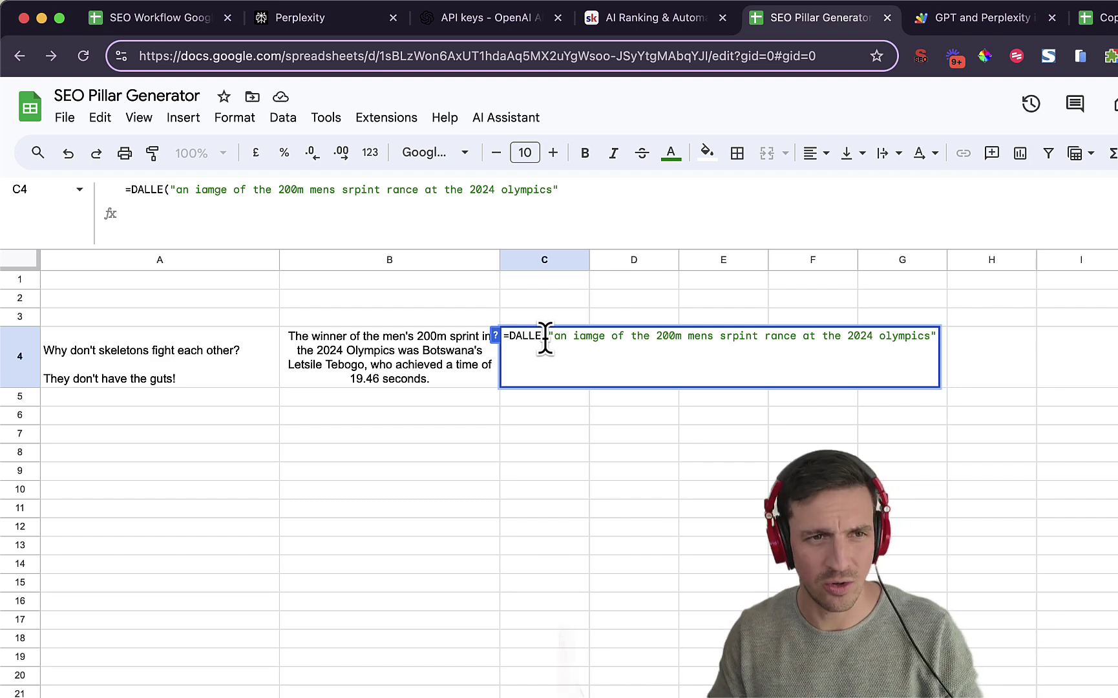
{"action": "key", "text": "Return"}
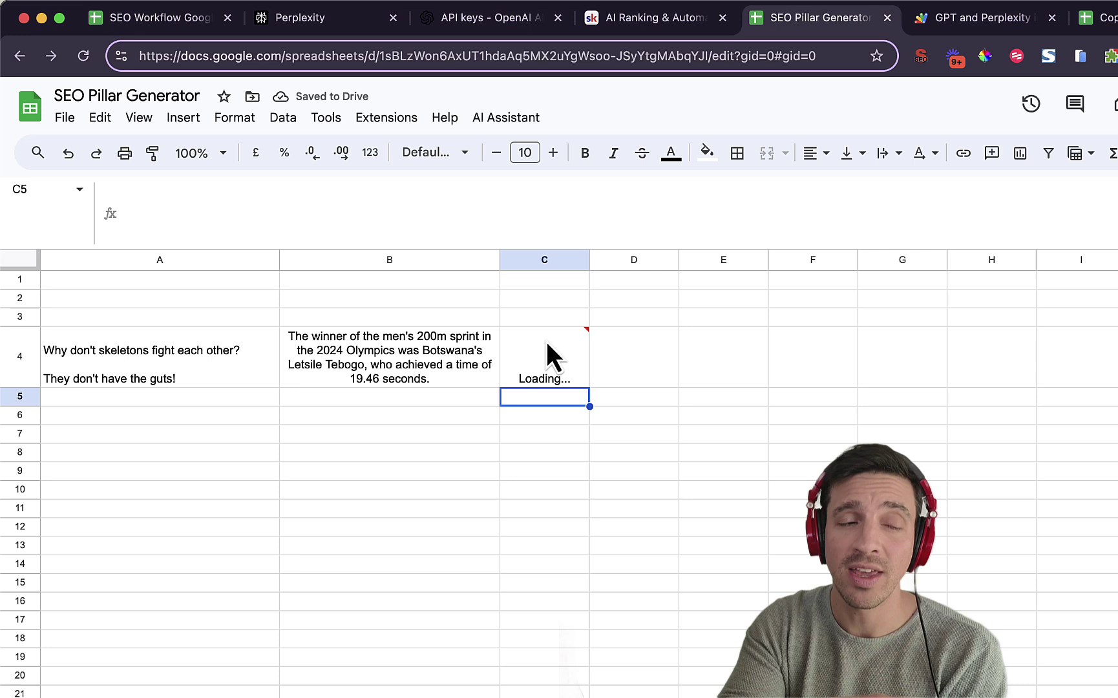
{"action": "left_click", "coordinate": [560, 335]}
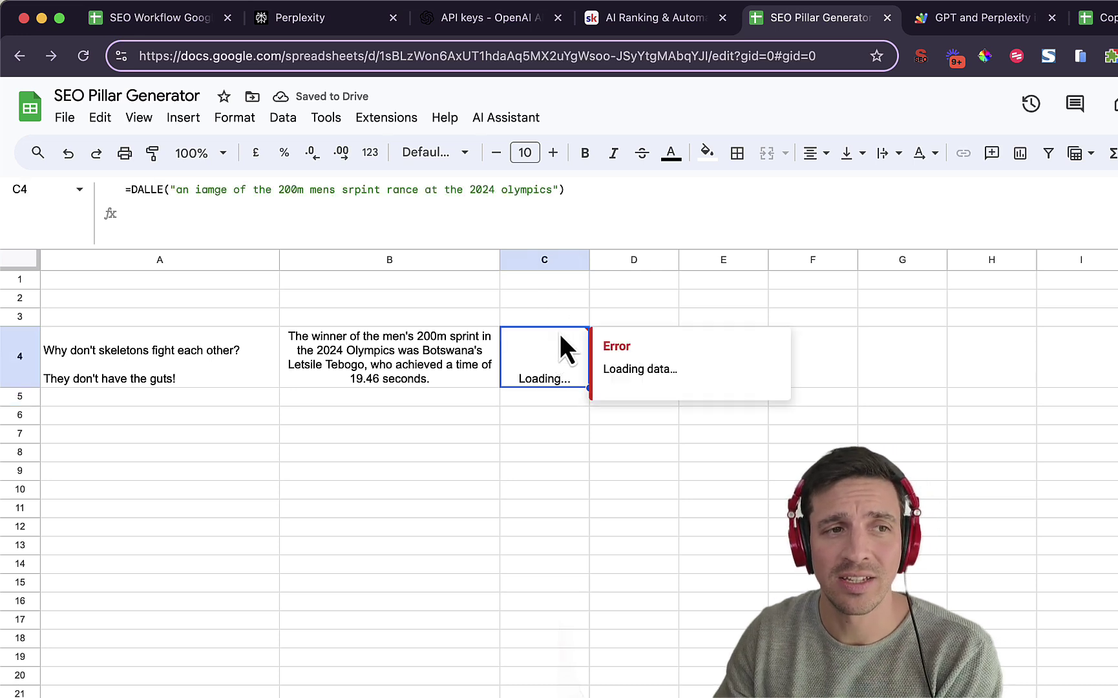
{"action": "left_click", "coordinate": [1021, 433]}
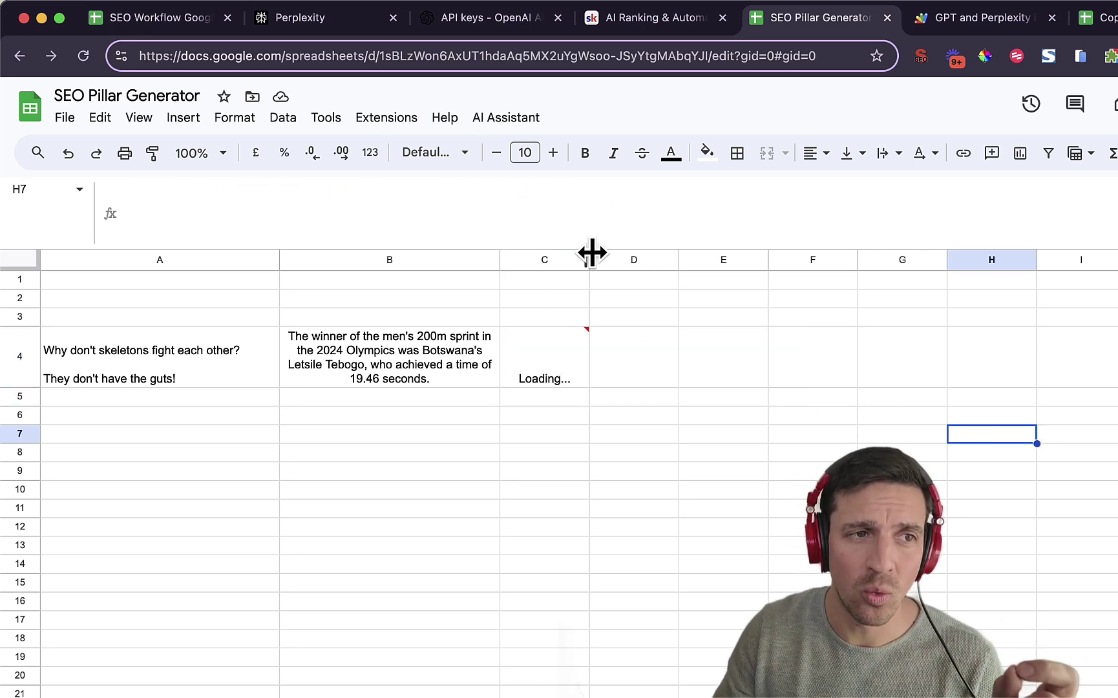
{"action": "left_click_drag", "start_coordinate": [589, 258], "coordinate": [654, 259]}
{"action": "left_click", "coordinate": [679, 378]}
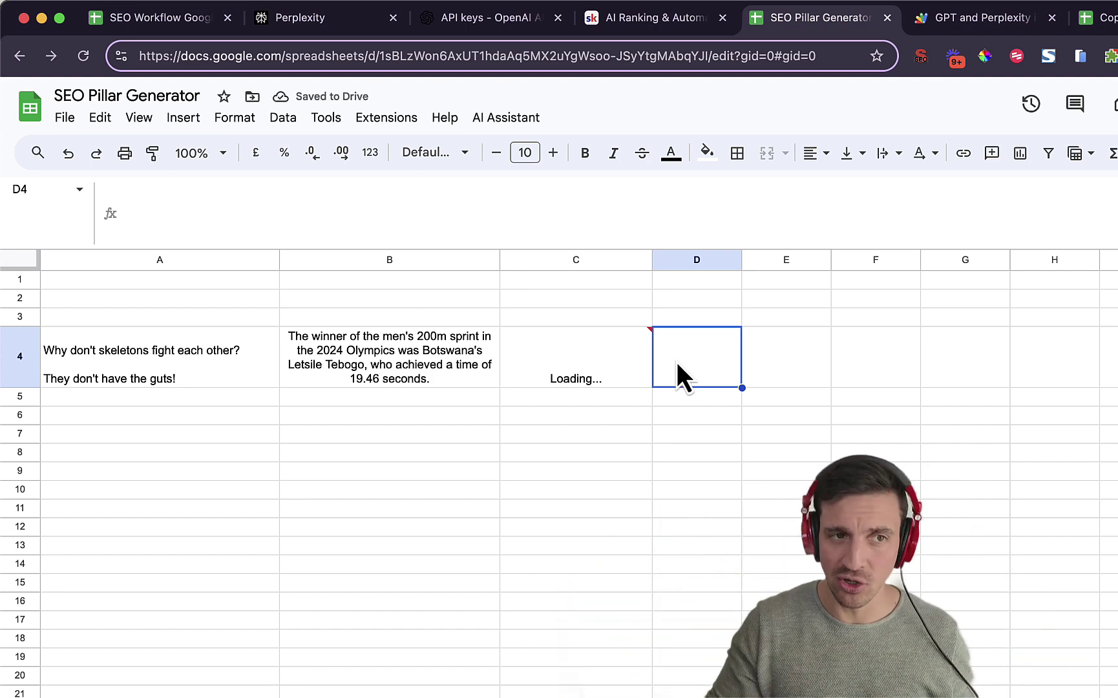
- Enter =IMAGE(C4) in D4, then widen column D and heighten row 4 to enlarge the image
{"action": "type", "text": "=image"}
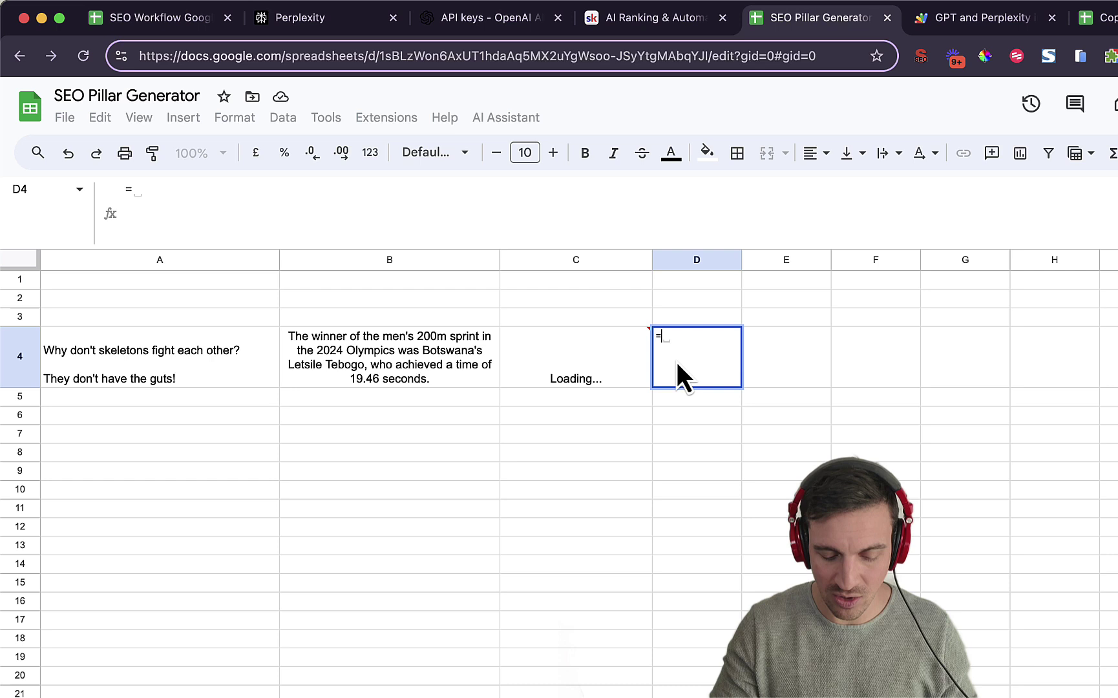
{"action": "left_click", "coordinate": [677, 364]}
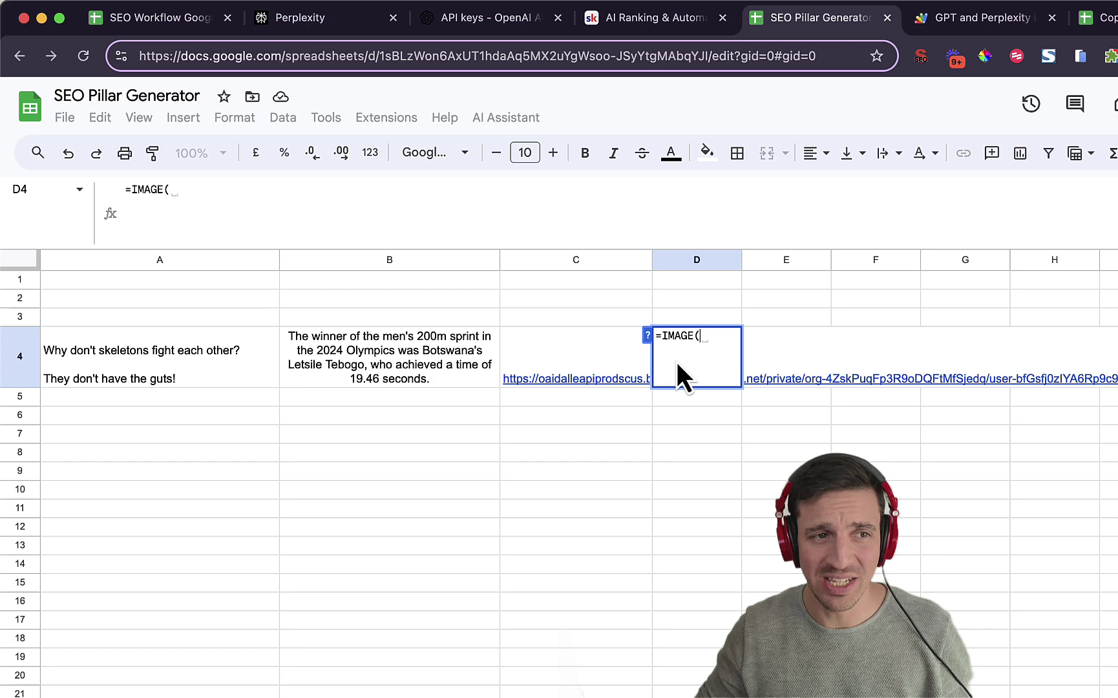
{"action": "key", "text": "Left"}
{"action": "key", "text": "Return"}
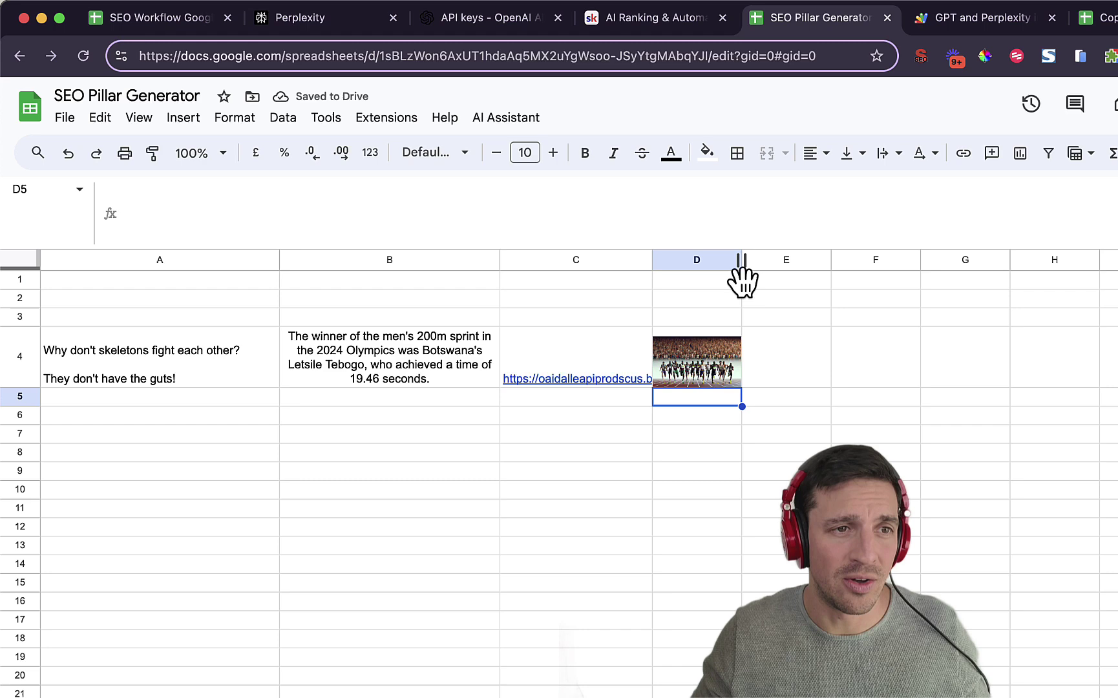
{"action": "left_click_drag", "start_coordinate": [739, 265], "coordinate": [977, 260]}
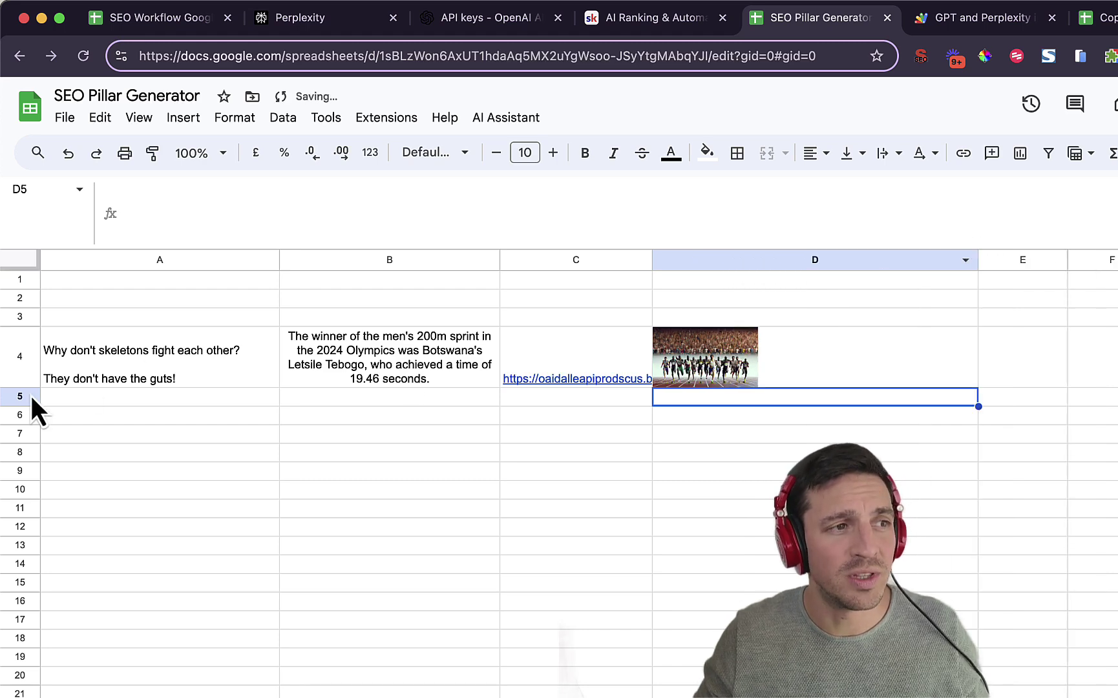
{"action": "left_click_drag", "start_coordinate": [23, 388], "coordinate": [23, 568]}
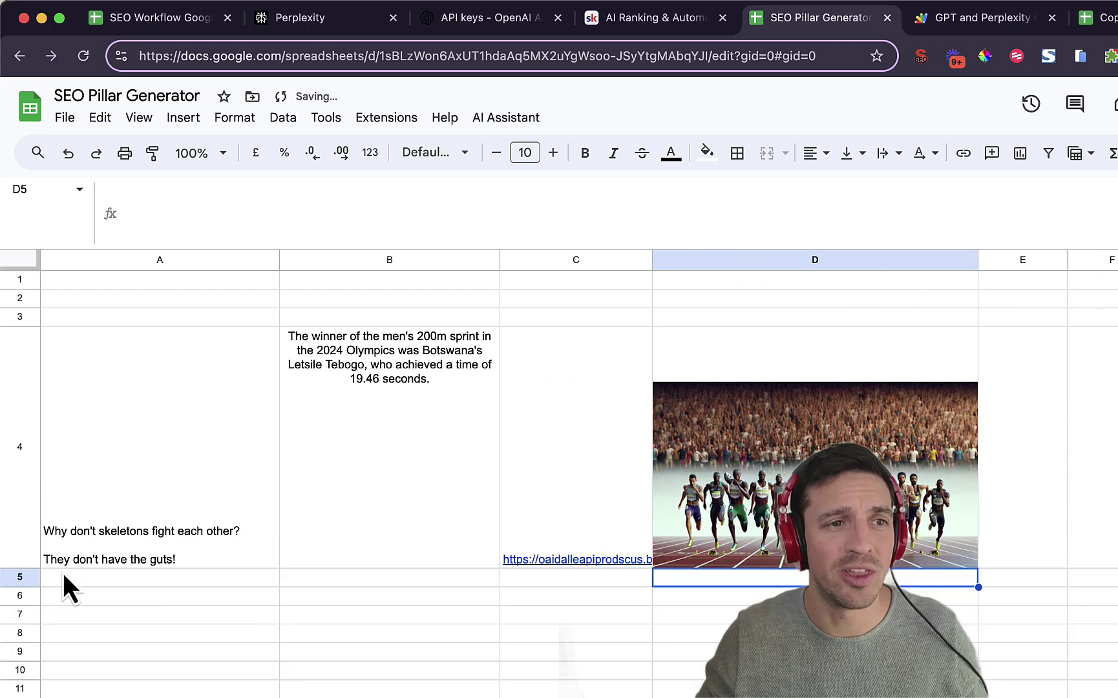
- Review the GPT, Perplexity, DALLE and IMAGE formulas in A4 through D4
{"action": "left_click", "coordinate": [186, 417]}
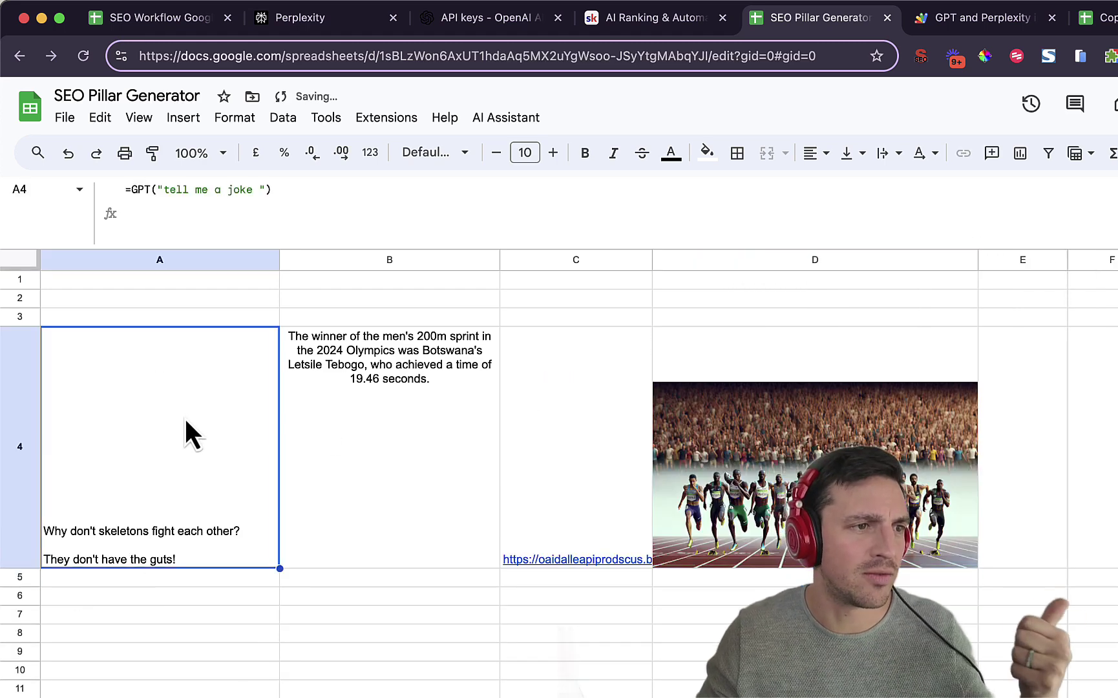
{"action": "left_click", "coordinate": [382, 444]}
{"action": "left_click", "coordinate": [536, 479]}
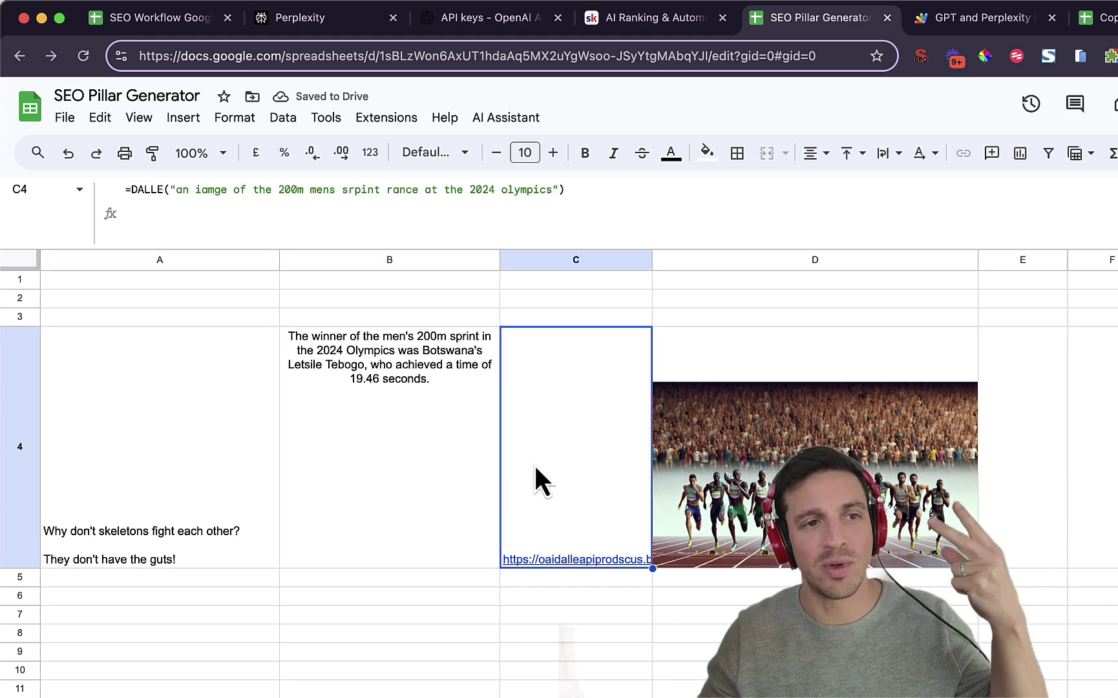
{"action": "left_click", "coordinate": [778, 442]}
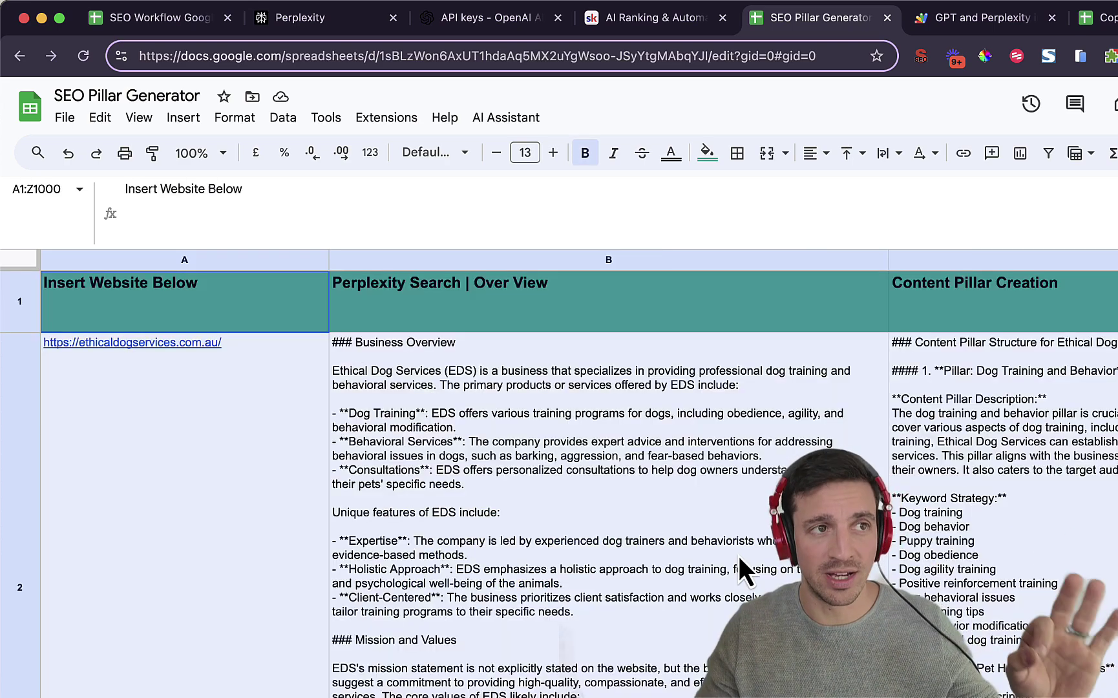
- Scroll the Main Strategy Components sheet, glance at the Skool and script tabs, and return
{"action": "scroll", "coordinate": [641, 462], "scroll_direction": "down", "scroll_amount": 3}
{"action": "scroll", "coordinate": [648, 462], "scroll_direction": "up", "scroll_amount": 3}
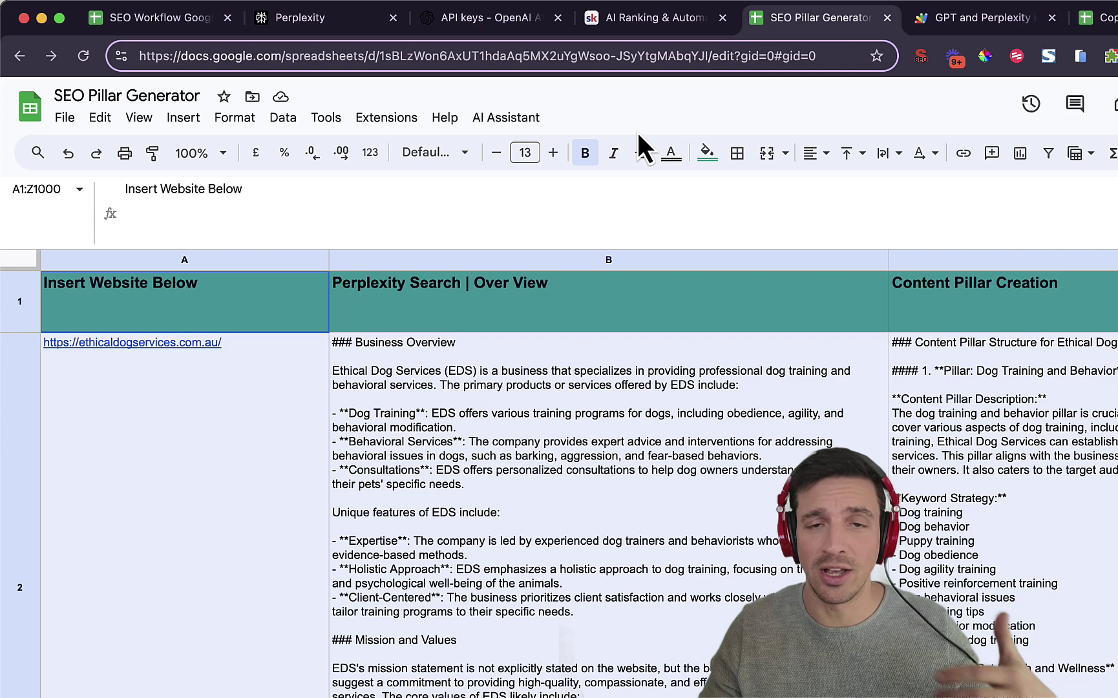
{"action": "left_click", "coordinate": [641, 26]}
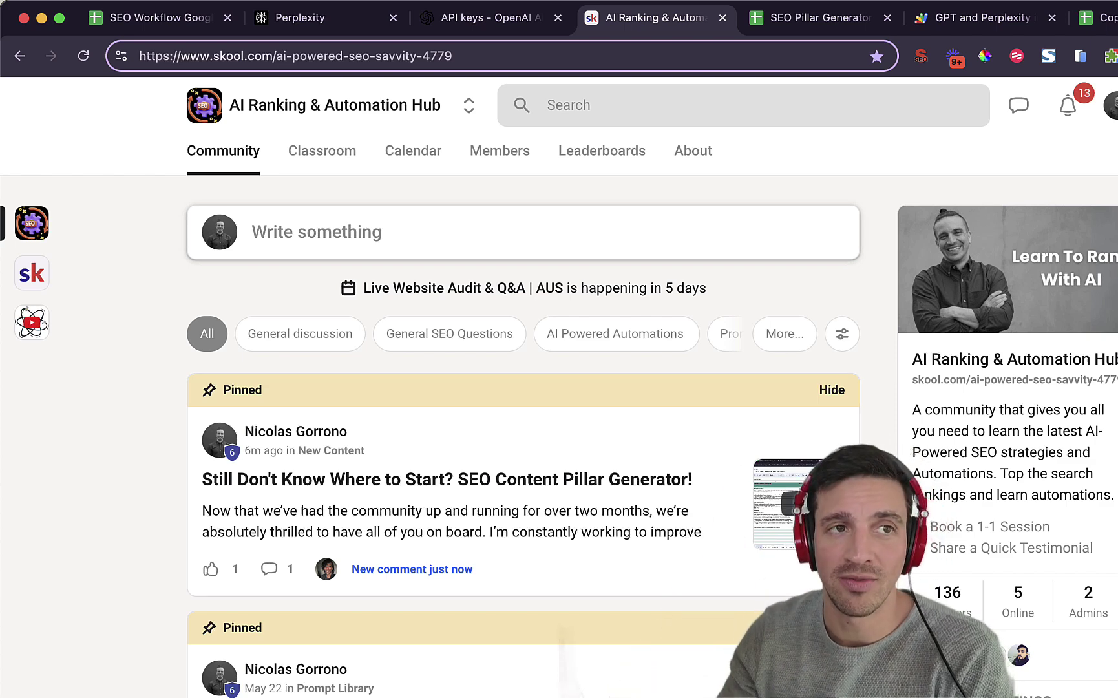
{"action": "left_click", "coordinate": [797, 16]}
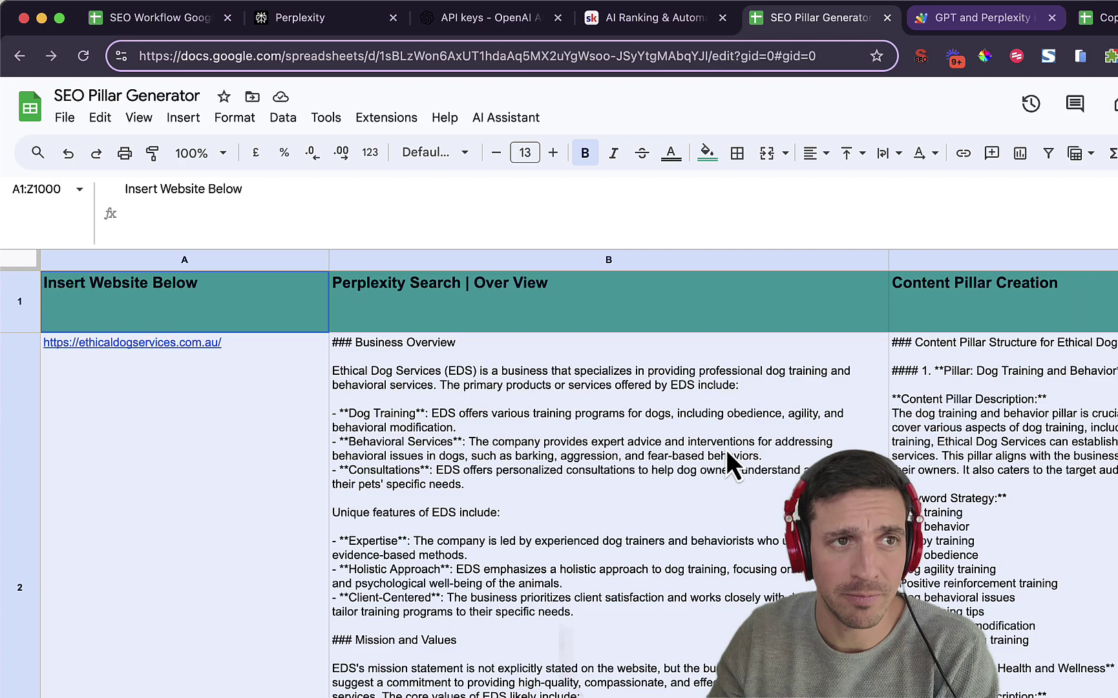
{"action": "left_click", "coordinate": [998, 17]}
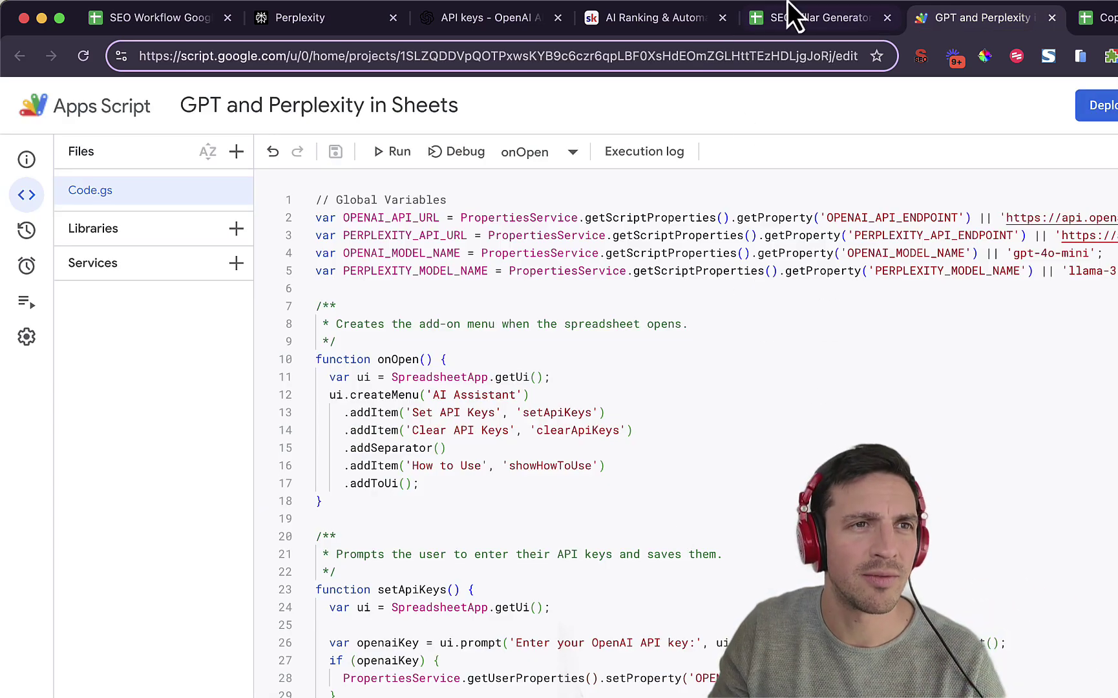
{"action": "left_click", "coordinate": [789, 17]}
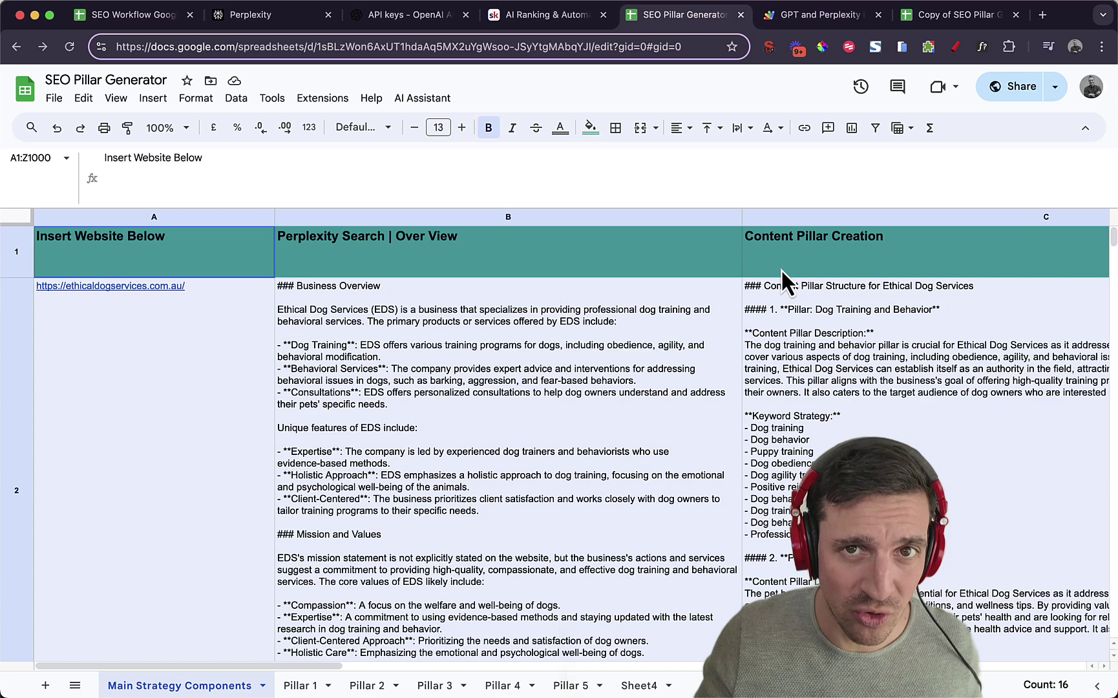
- Create a blank spreadsheet via sheets.new and open Extensions > Apps Script for it
{"action": "left_click", "coordinate": [1043, 15]}
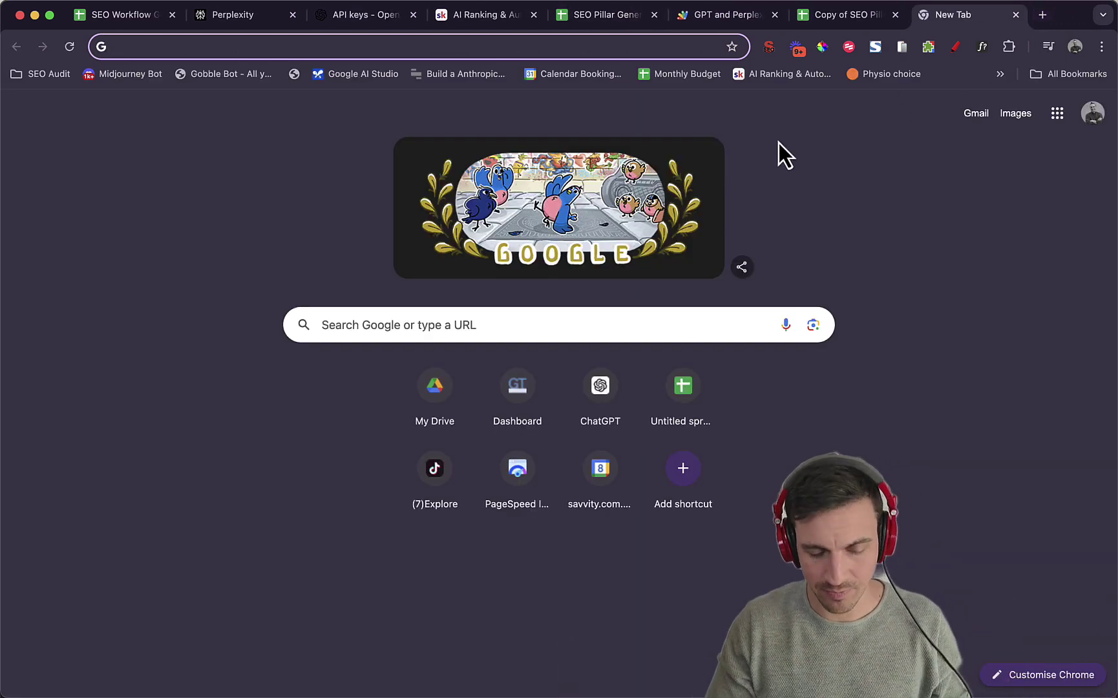
{"action": "type", "text": "sheets.new"}
{"action": "key", "text": "Return"}
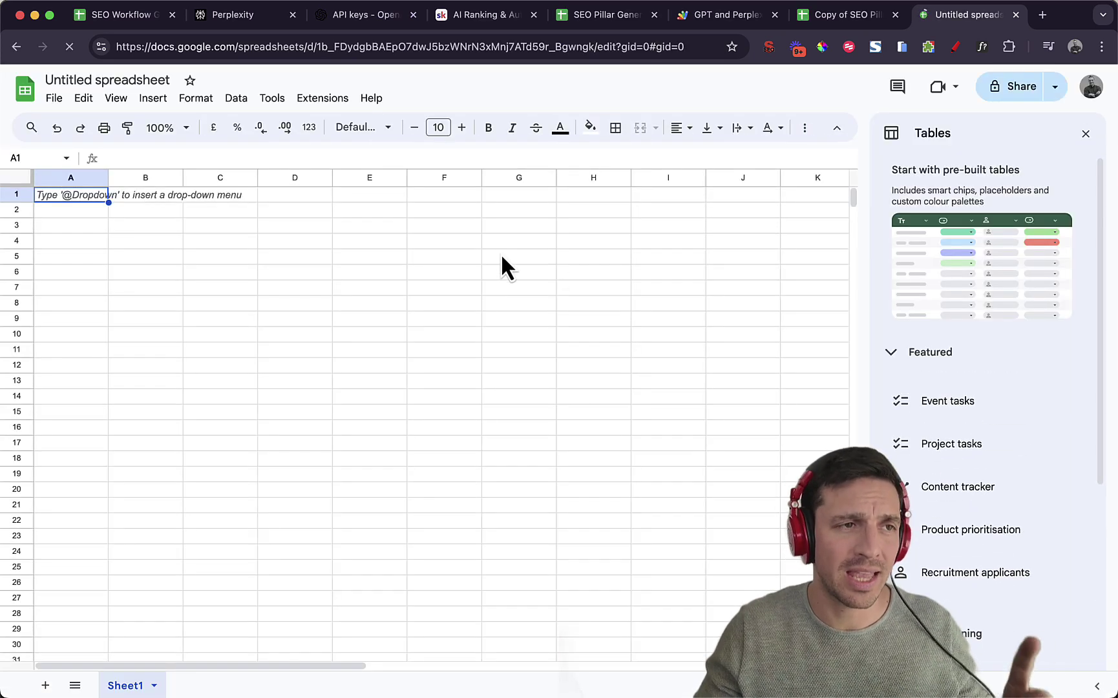
{"action": "left_click", "coordinate": [340, 98]}
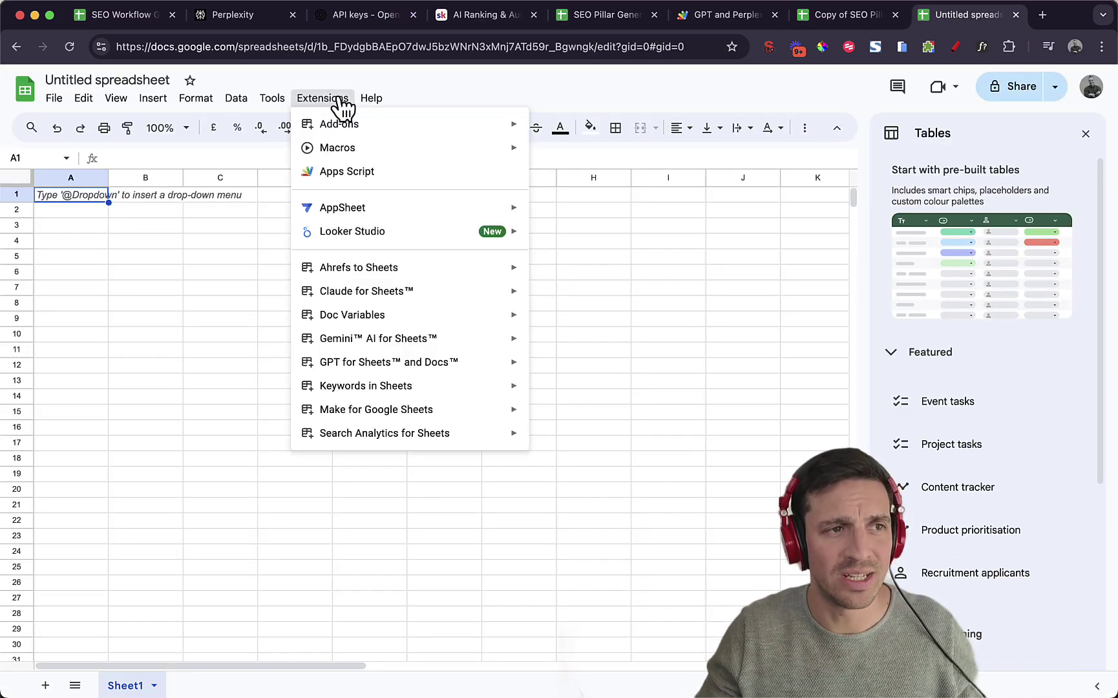
{"action": "left_click", "coordinate": [348, 171]}
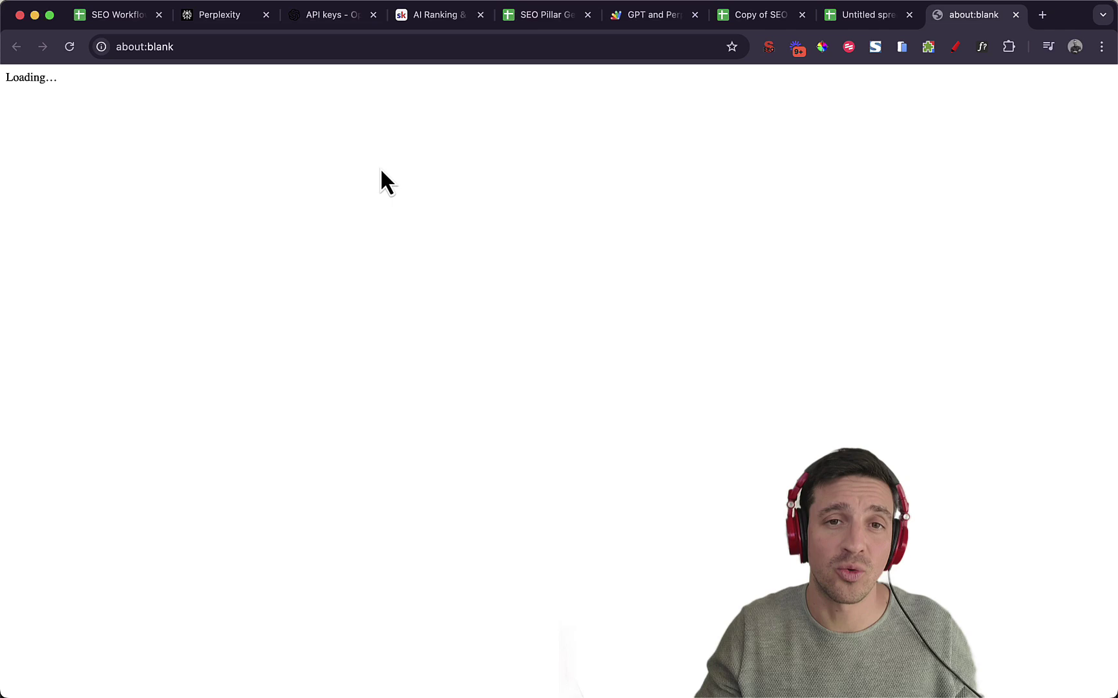
- Select all the code in the existing GPT and Perplexity script, then go to the new project
{"action": "left_click", "coordinate": [643, 18]}
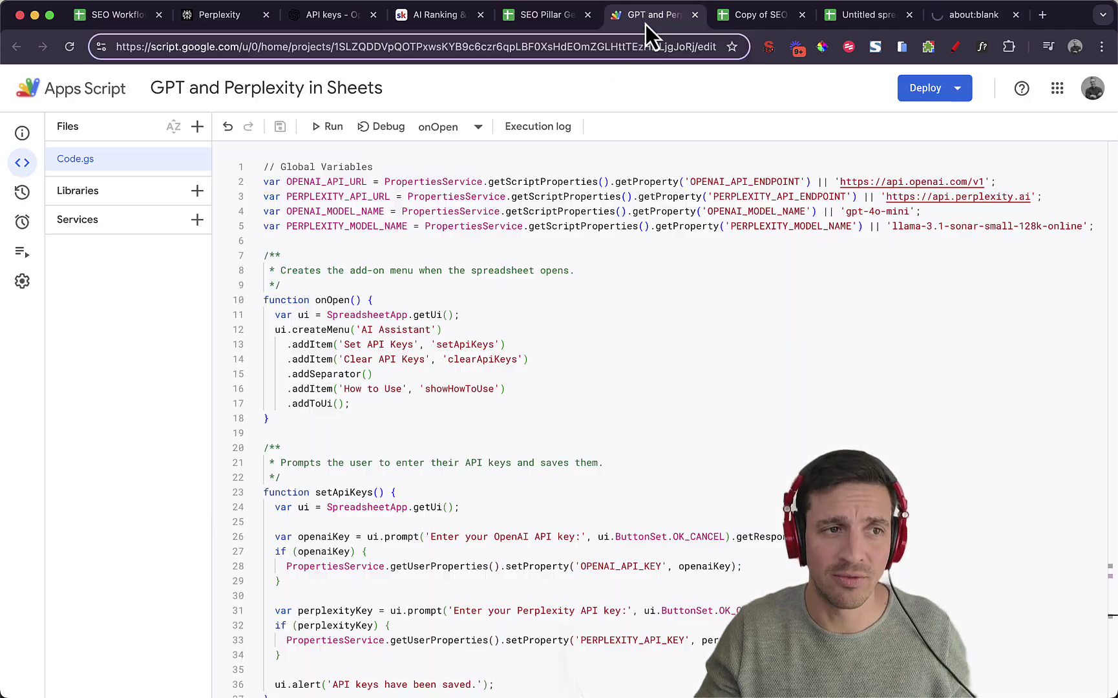
{"action": "left_click", "coordinate": [552, 496]}
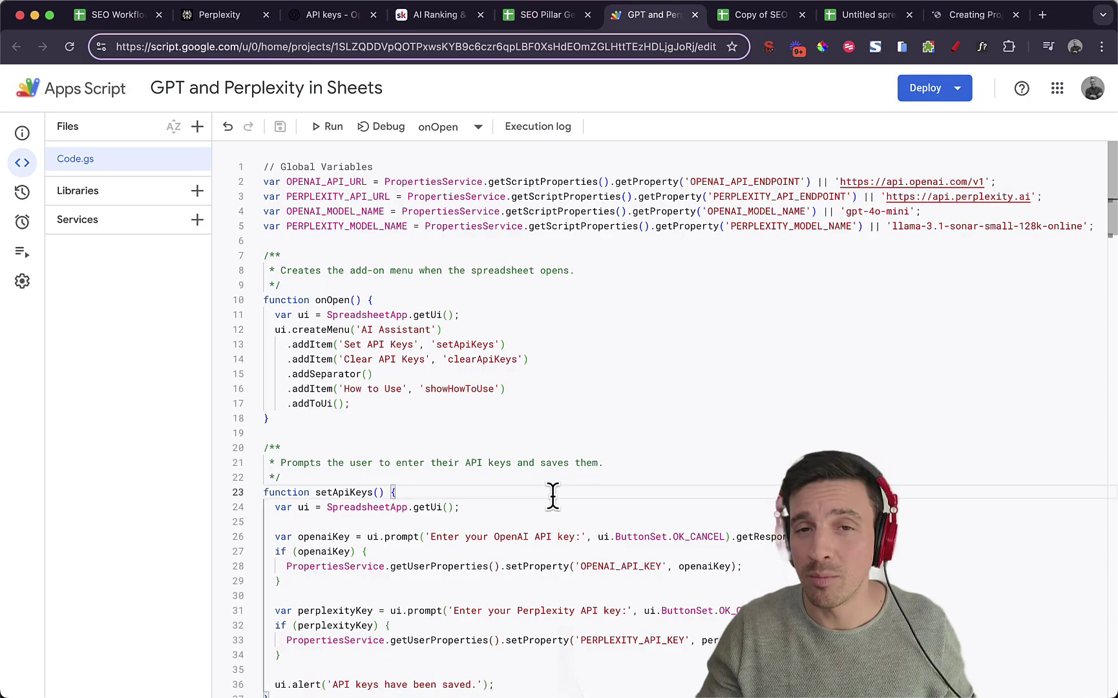
{"action": "key", "text": "super+a"}
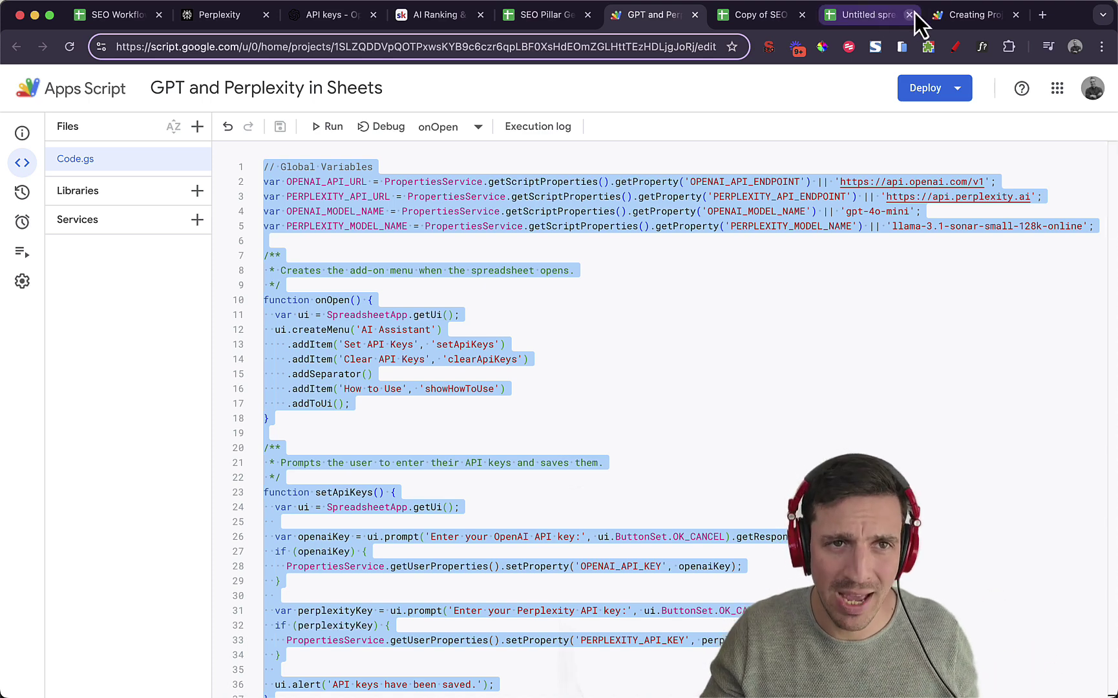
{"action": "left_click", "coordinate": [930, 18]}
- Replace the default myFunction with the pasted AI script, save, and rename the project 'GPT Call'
{"action": "left_click", "coordinate": [272, 227]}
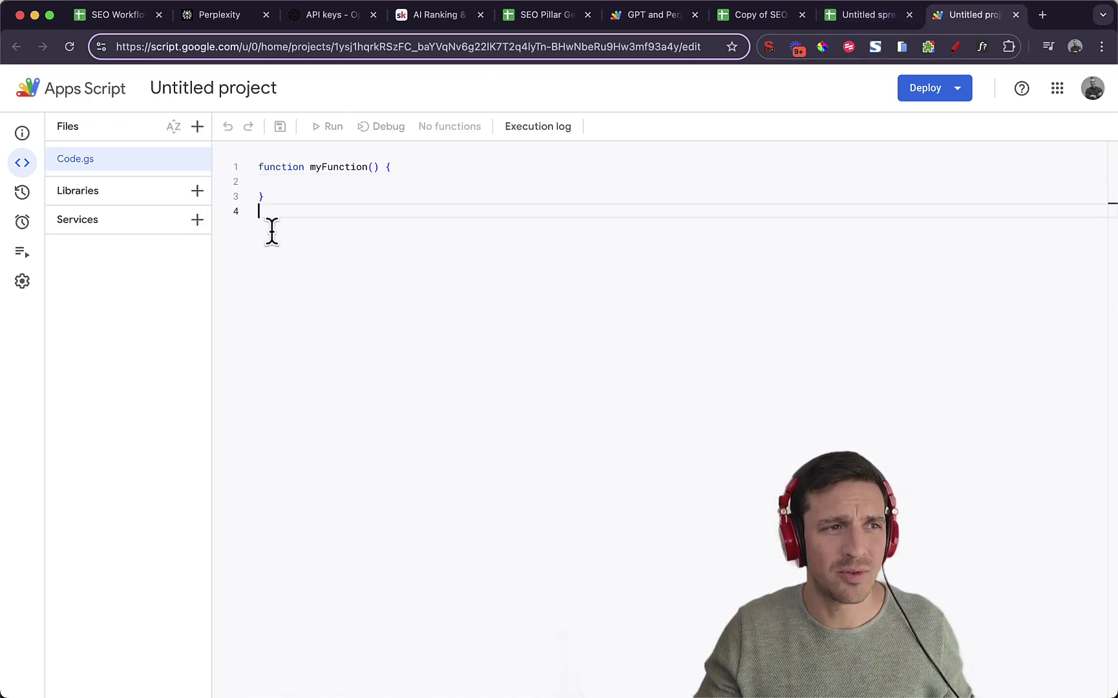
{"action": "key", "text": "super+a"}
{"action": "key", "text": "BackSpace"}
{"action": "key", "text": "super+v"}
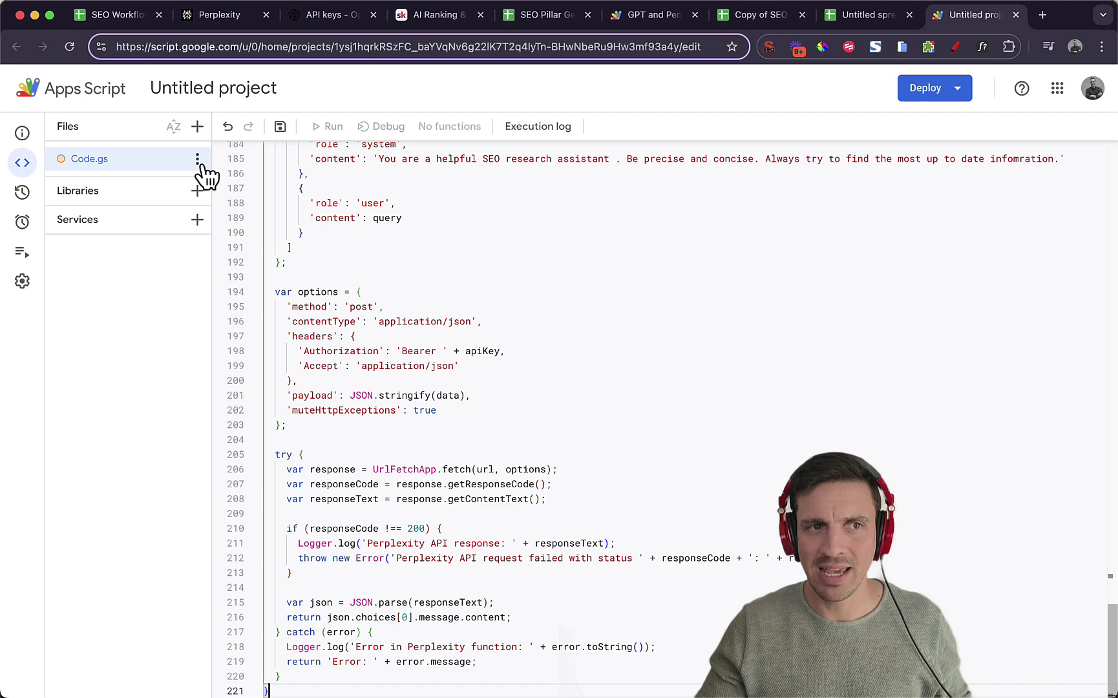
{"action": "scroll", "coordinate": [427, 291], "scroll_direction": "up", "scroll_amount": 10}
{"action": "scroll", "coordinate": [422, 272], "scroll_direction": "up", "scroll_amount": 15}
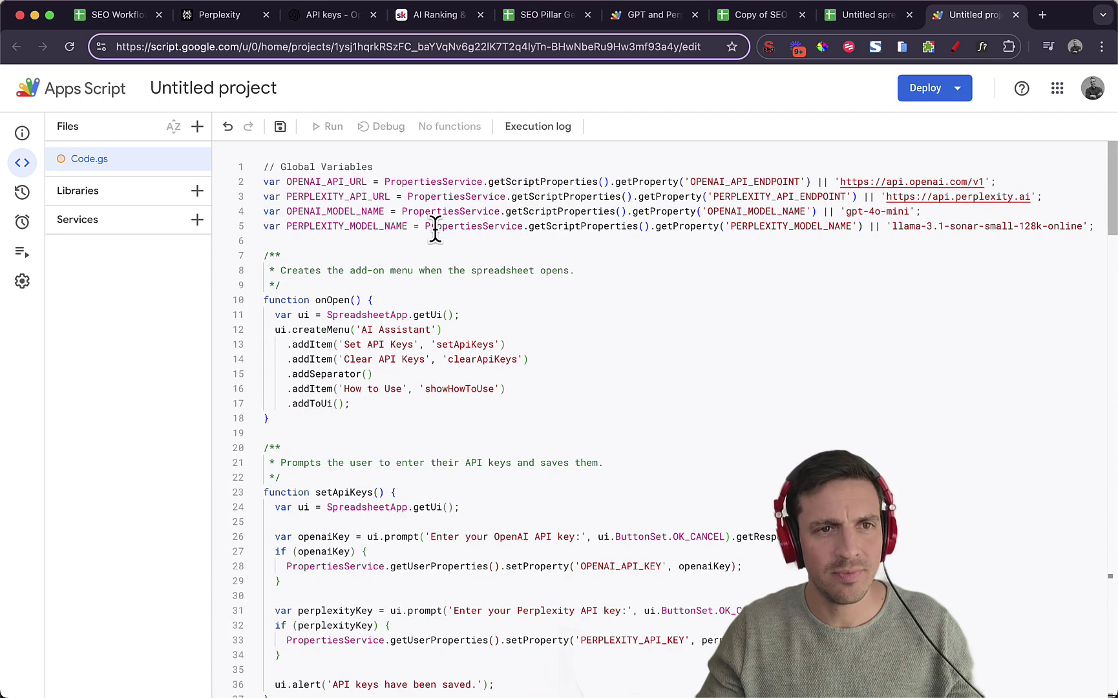
{"action": "left_click", "coordinate": [279, 126]}
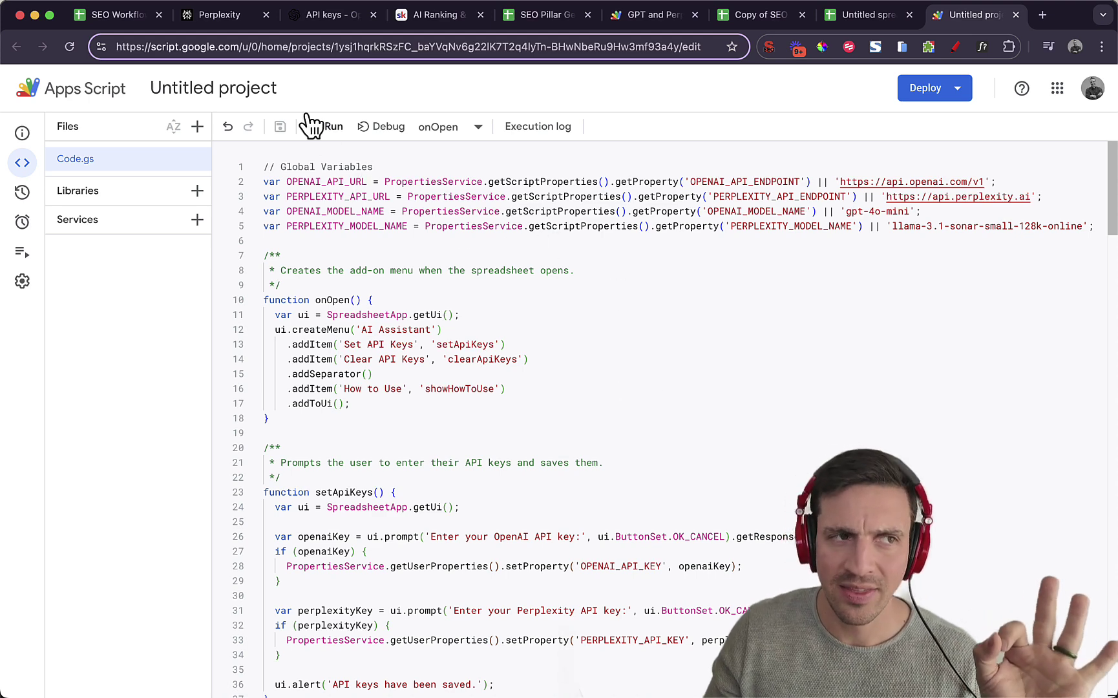
{"action": "left_click", "coordinate": [257, 85]}
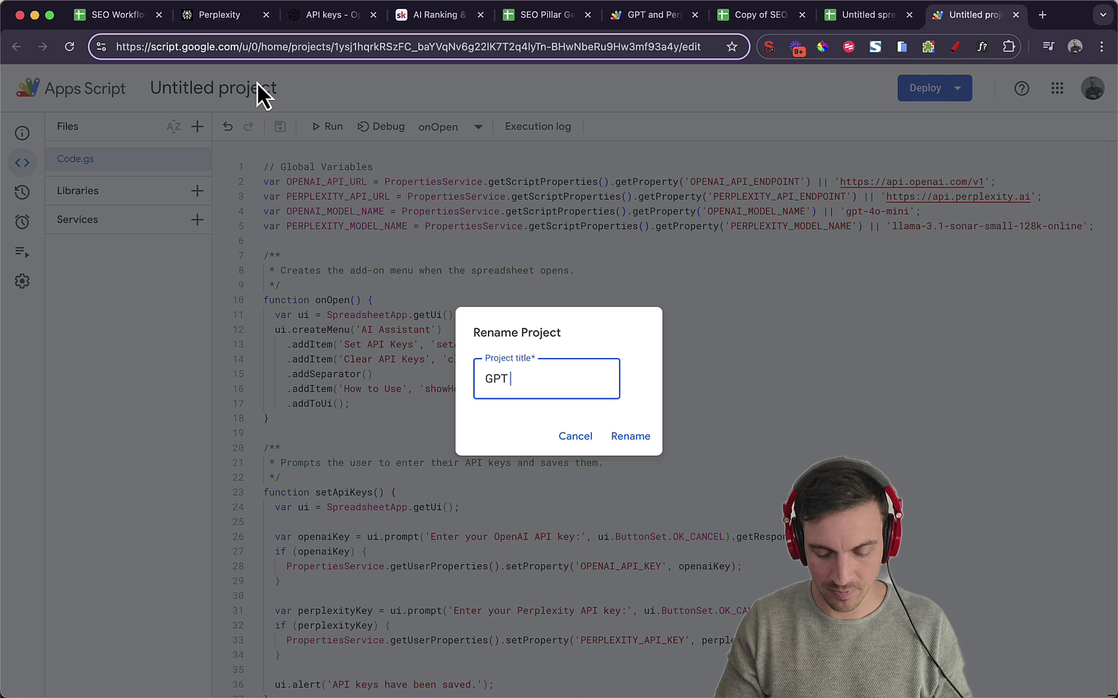
{"action": "left_click", "coordinate": [649, 449]}
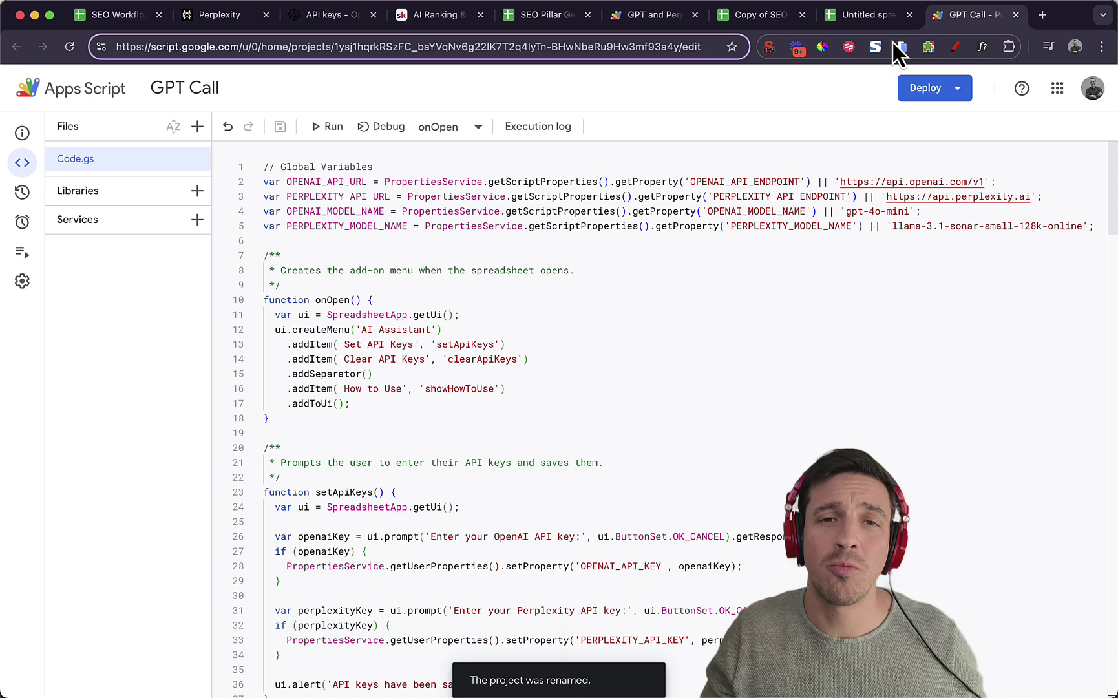
- Reload the spreadsheet and authorise the AI Assistant script with your Google account
{"action": "left_click", "coordinate": [866, 16]}
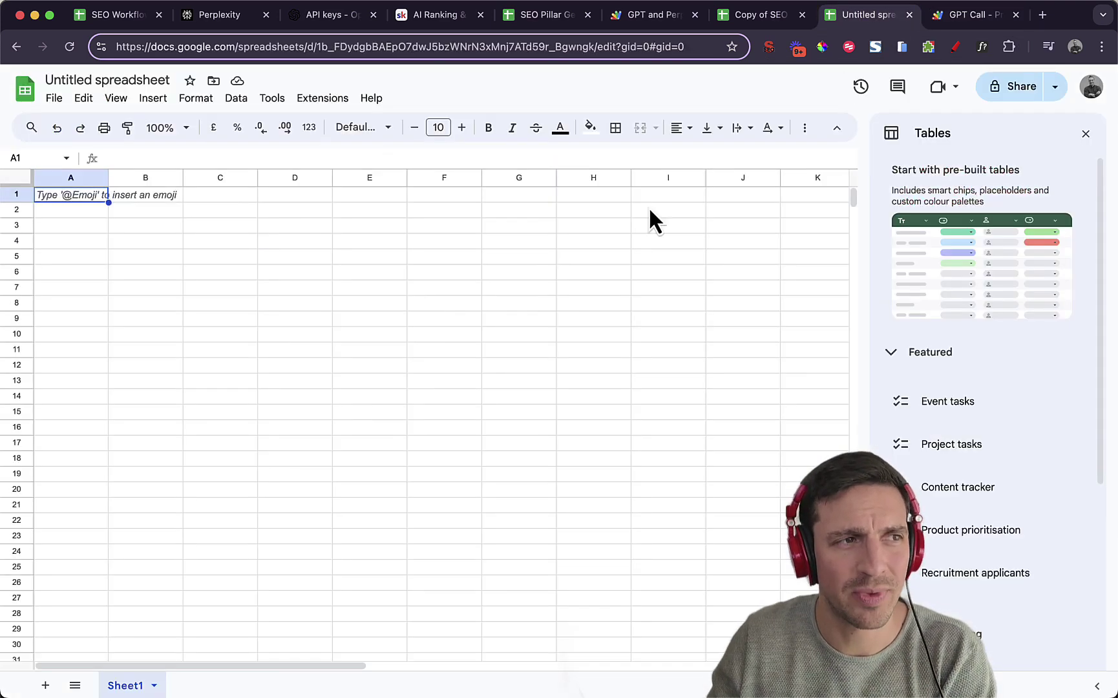
{"action": "left_click", "coordinate": [78, 50]}
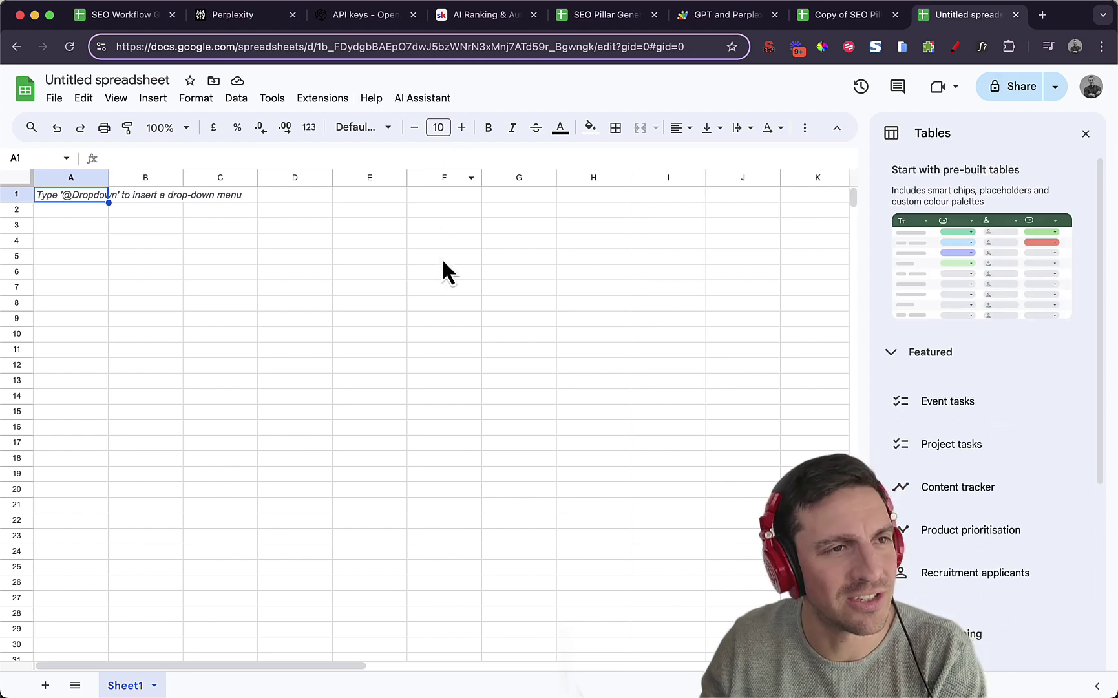
{"action": "left_click", "coordinate": [423, 98]}
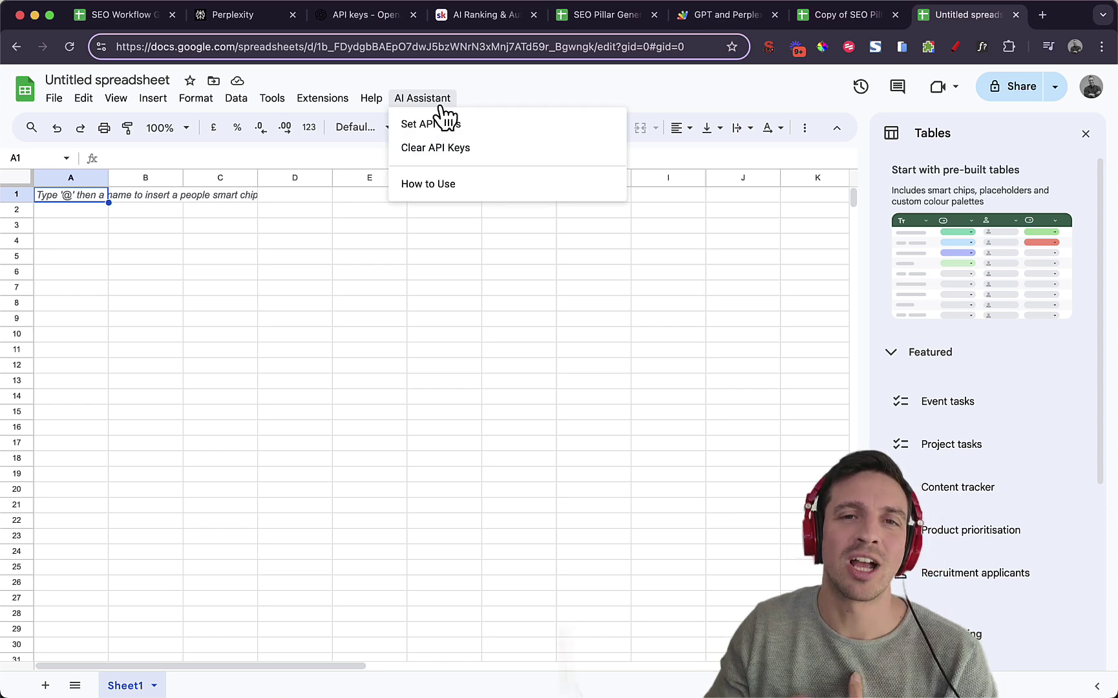
{"action": "left_click", "coordinate": [459, 187]}
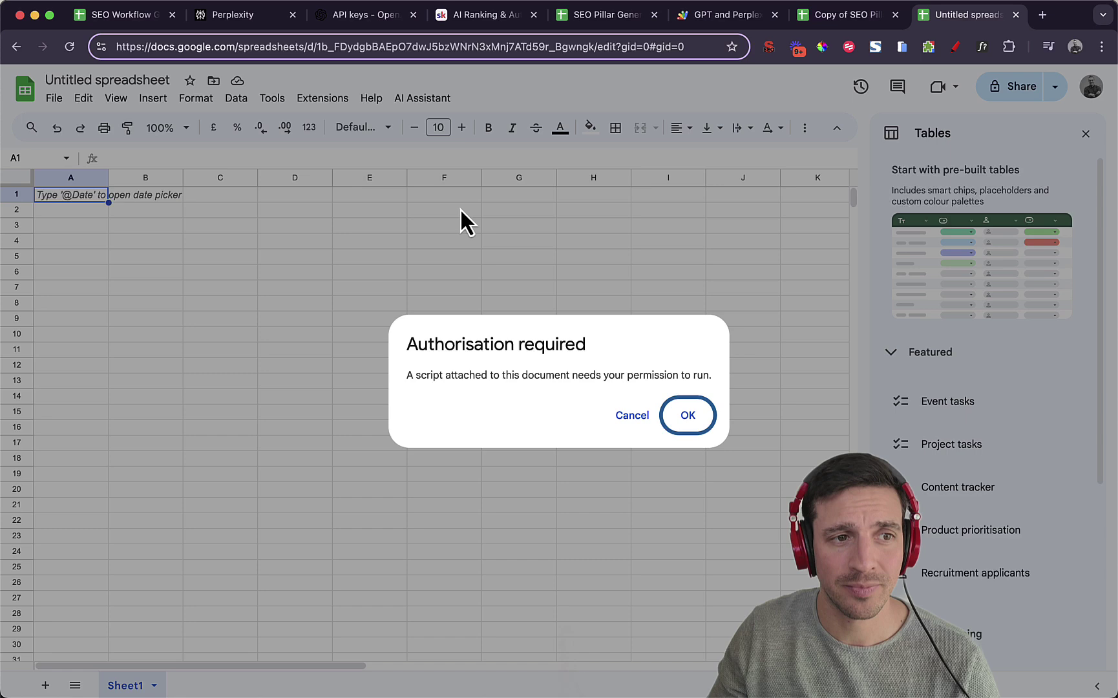
{"action": "left_click", "coordinate": [679, 418]}
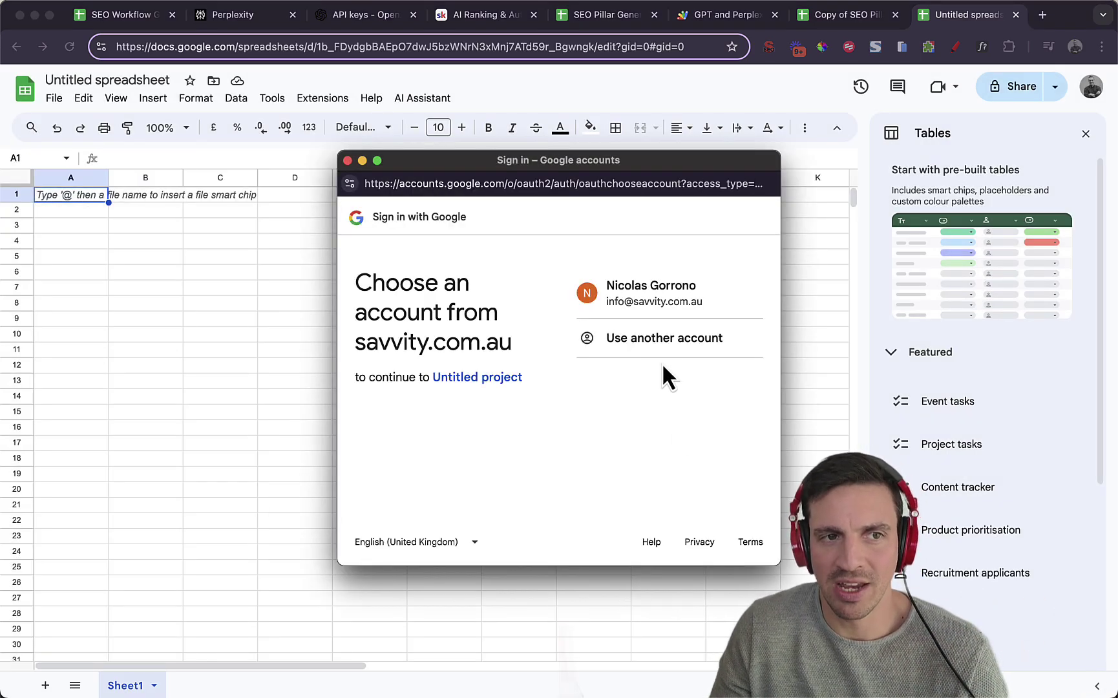
{"action": "left_click", "coordinate": [649, 304]}
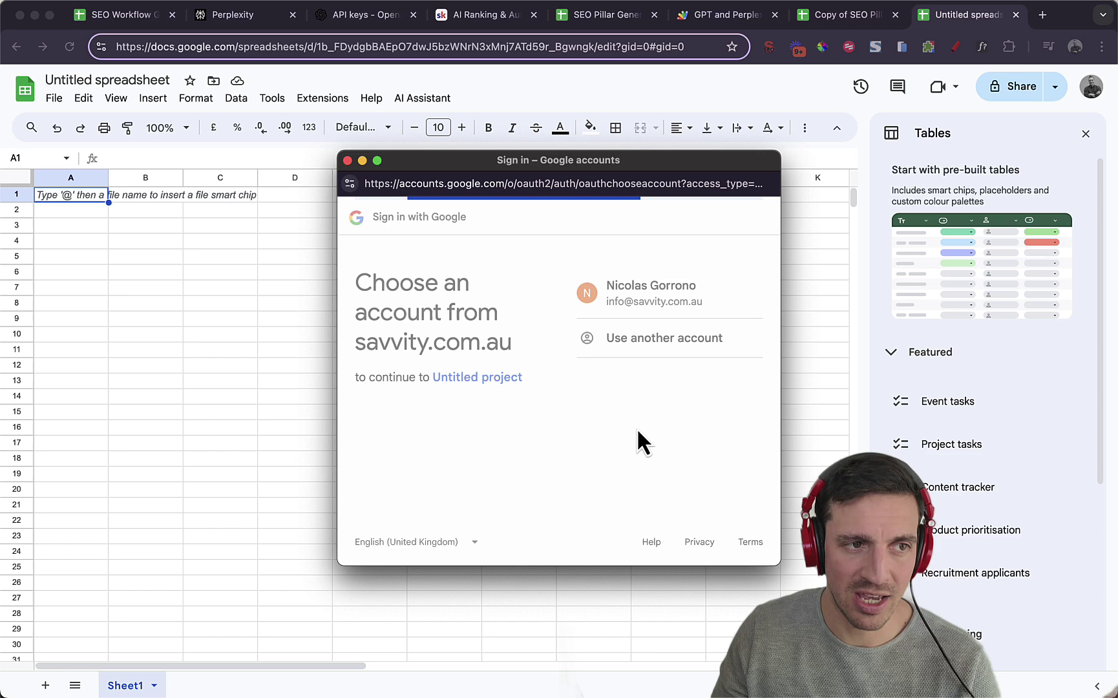
{"action": "scroll", "coordinate": [672, 460], "scroll_direction": "down", "scroll_amount": 3}
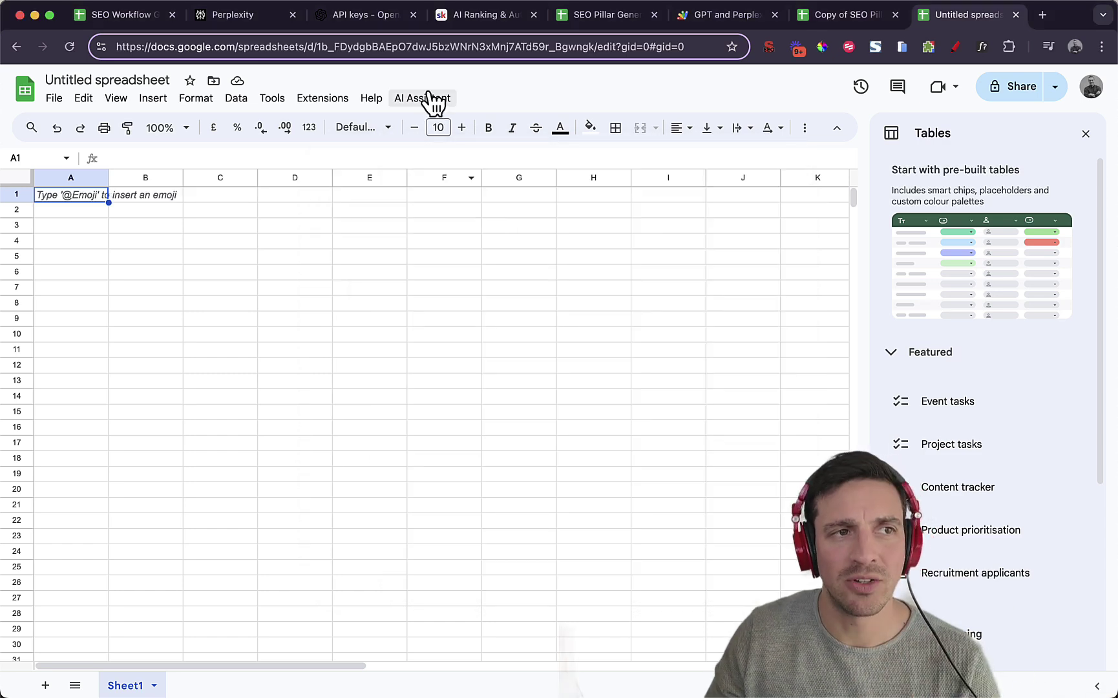
- Reread the AI Assistant's How to Use instructions on API keys and functions, then close them
{"action": "left_click", "coordinate": [432, 102]}
{"action": "left_click", "coordinate": [478, 181]}
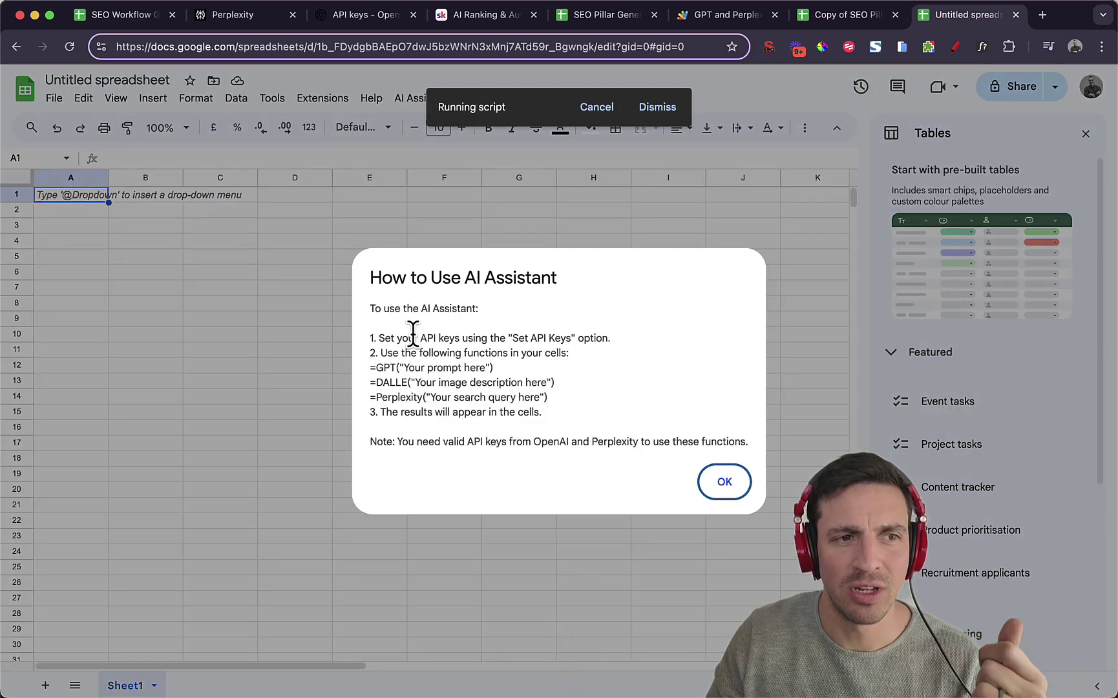
{"action": "left_click_drag", "start_coordinate": [413, 333], "coordinate": [452, 364]}
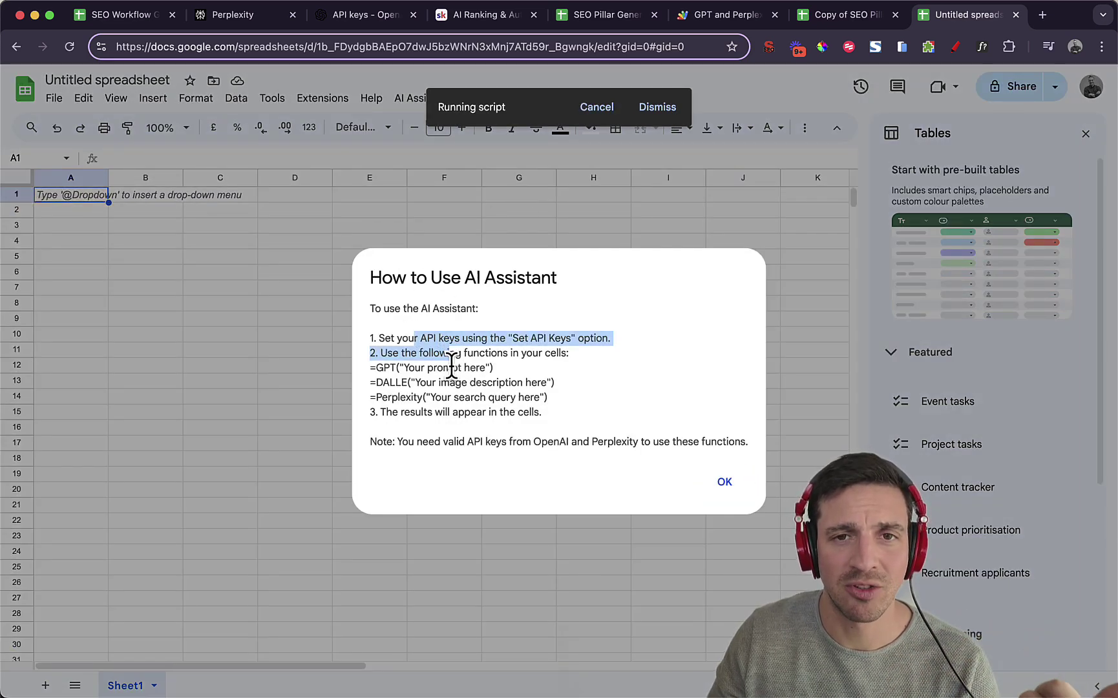
{"action": "left_click", "coordinate": [717, 485]}
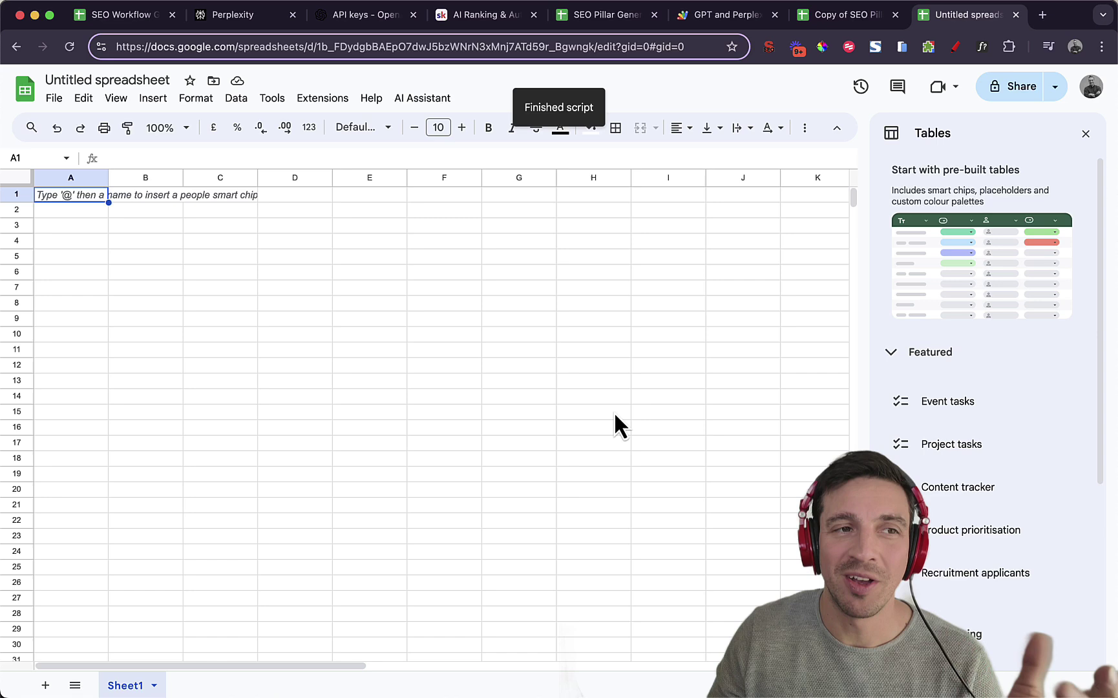
{"action": "left_click", "coordinate": [439, 106]}
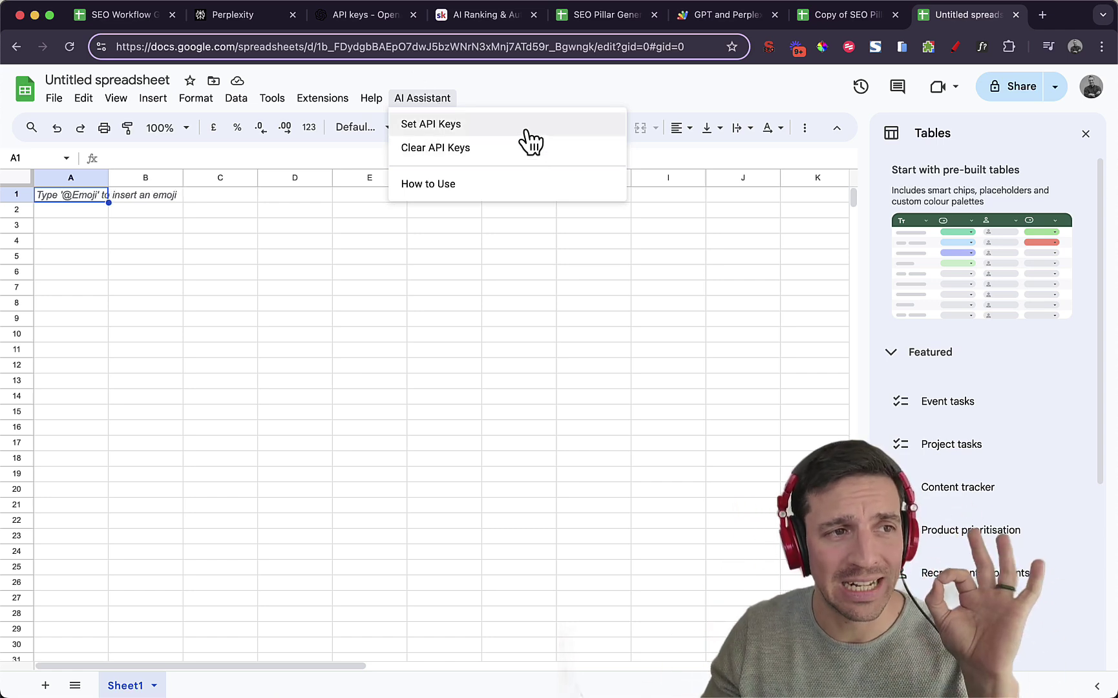
- Choose AI Assistant > Set API Keys, then switch to the OpenAI platform tab
{"action": "left_click", "coordinate": [431, 124]}
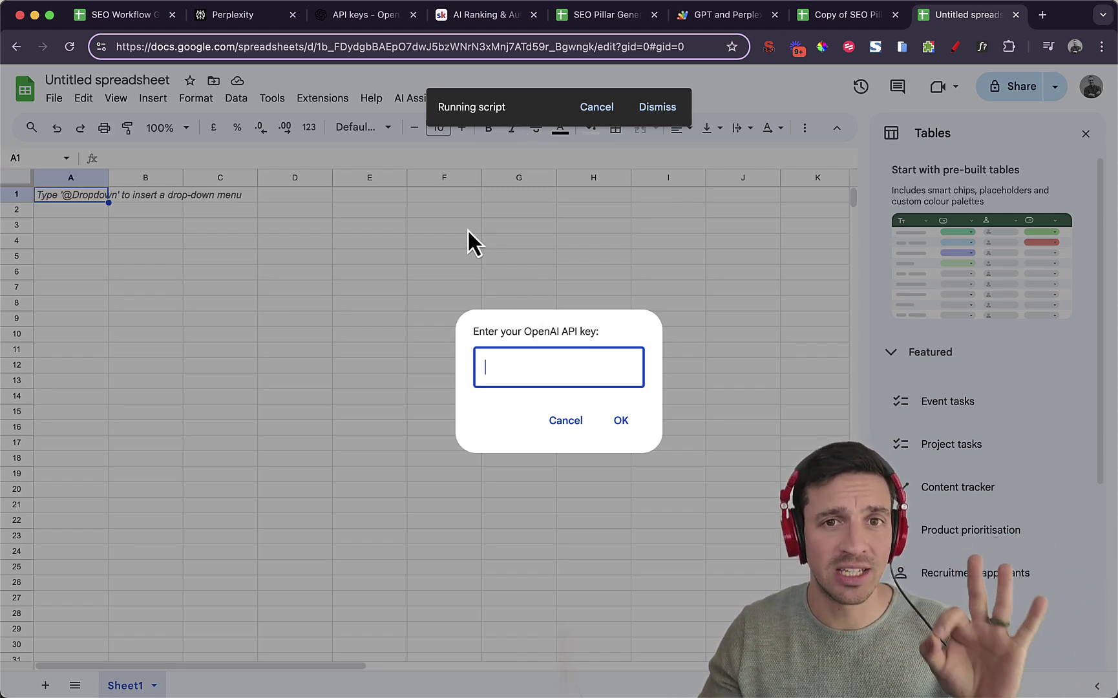
{"action": "left_click", "coordinate": [334, 26]}
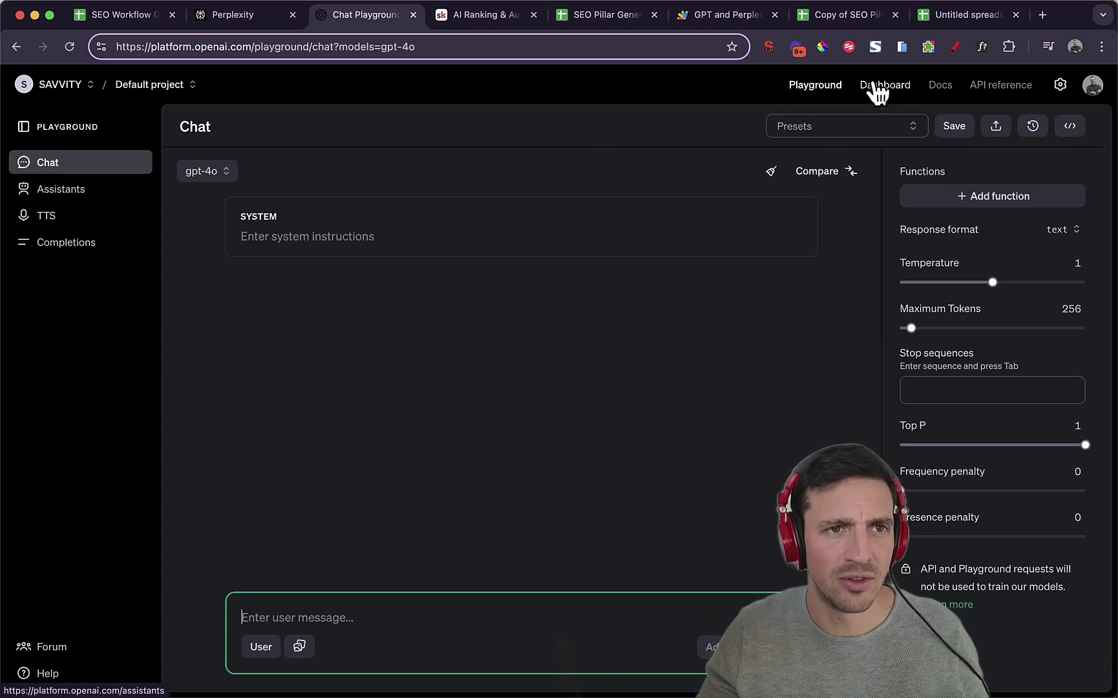
- Create an OpenAI secret key named 'Youtube Example', copy it, and close the key window
{"action": "left_click", "coordinate": [884, 89]}
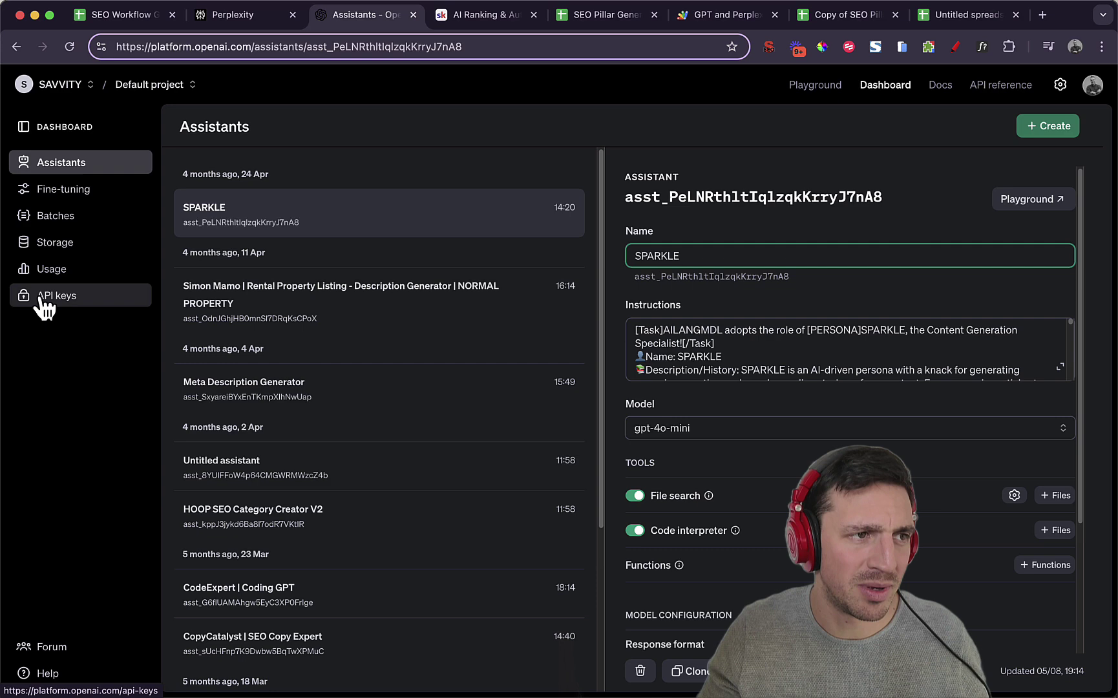
{"action": "left_click", "coordinate": [37, 298]}
{"action": "left_click", "coordinate": [987, 129]}
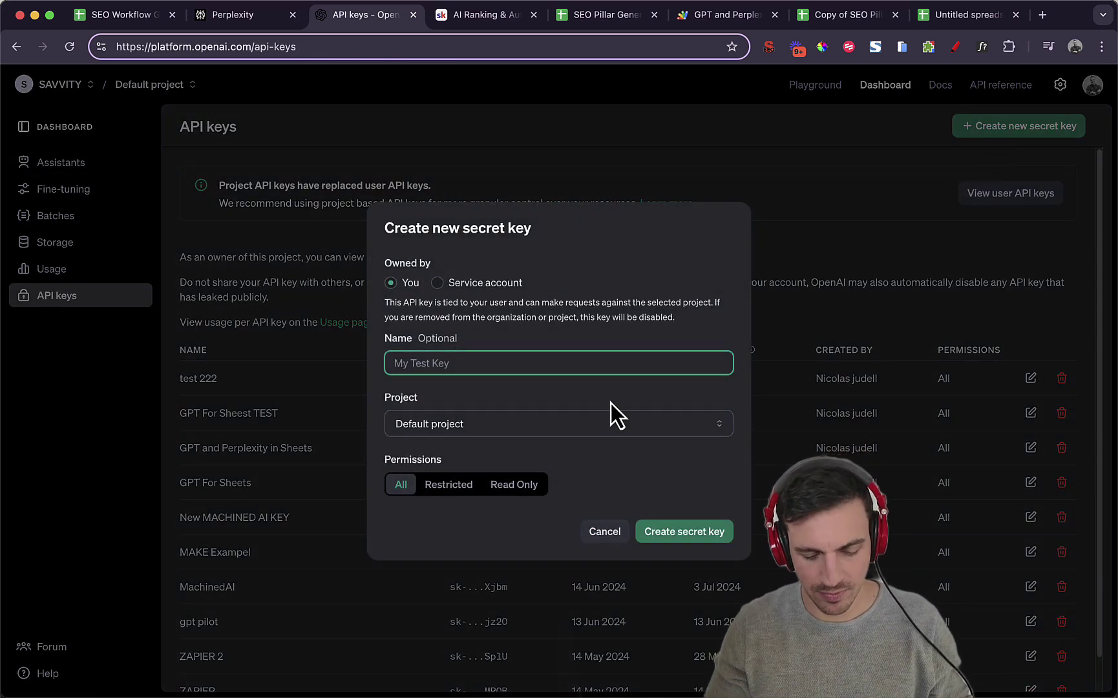
{"action": "type", "text": "Terst"}
{"action": "key", "text": "BackSpace"}
{"action": "key", "text": "BackSpace"}
{"action": "key", "text": "BackSpace"}
{"action": "key", "text": "BackSpace"}
{"action": "key", "text": "BackSpace"}
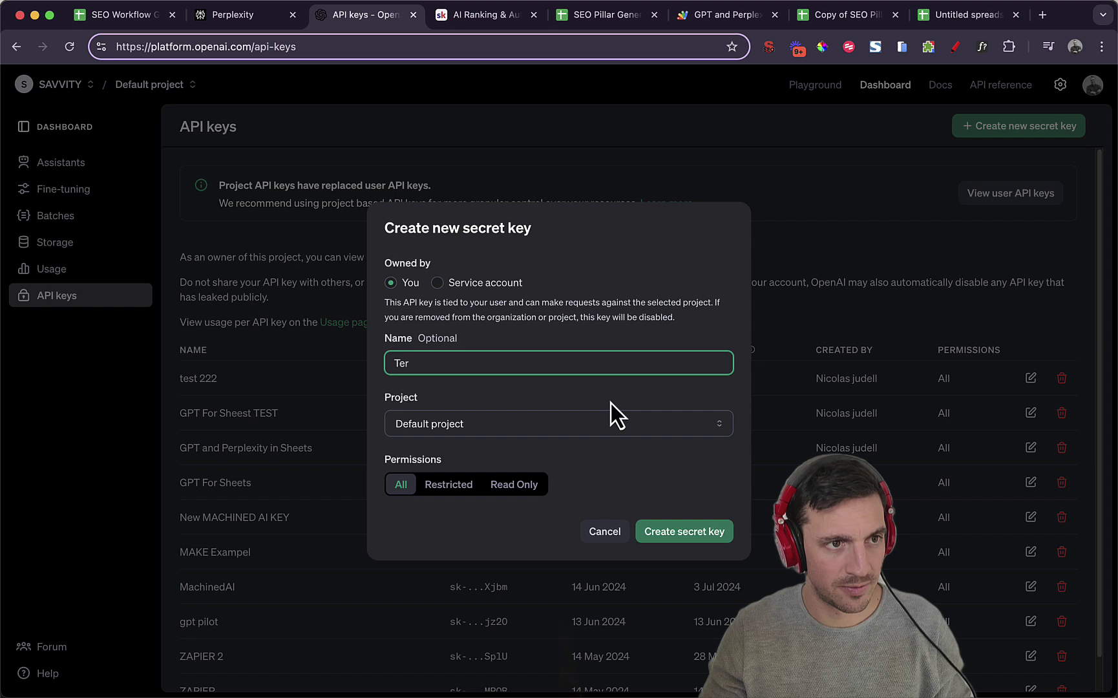
{"action": "type", "text": "Youtube Example"}
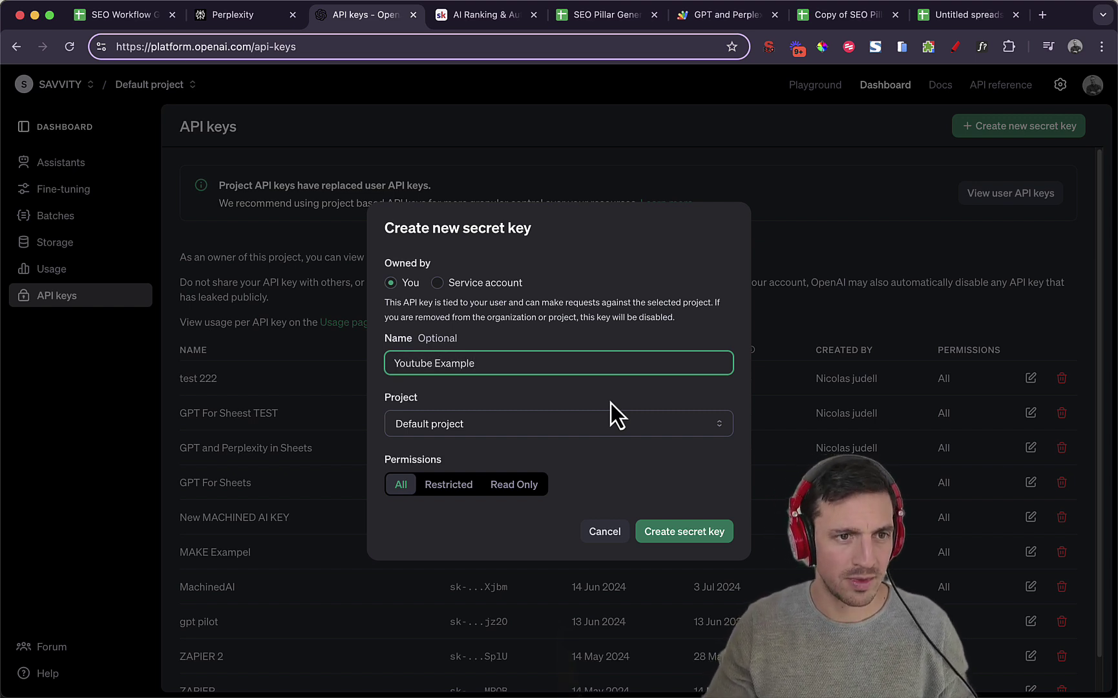
{"action": "left_click", "coordinate": [718, 541]}
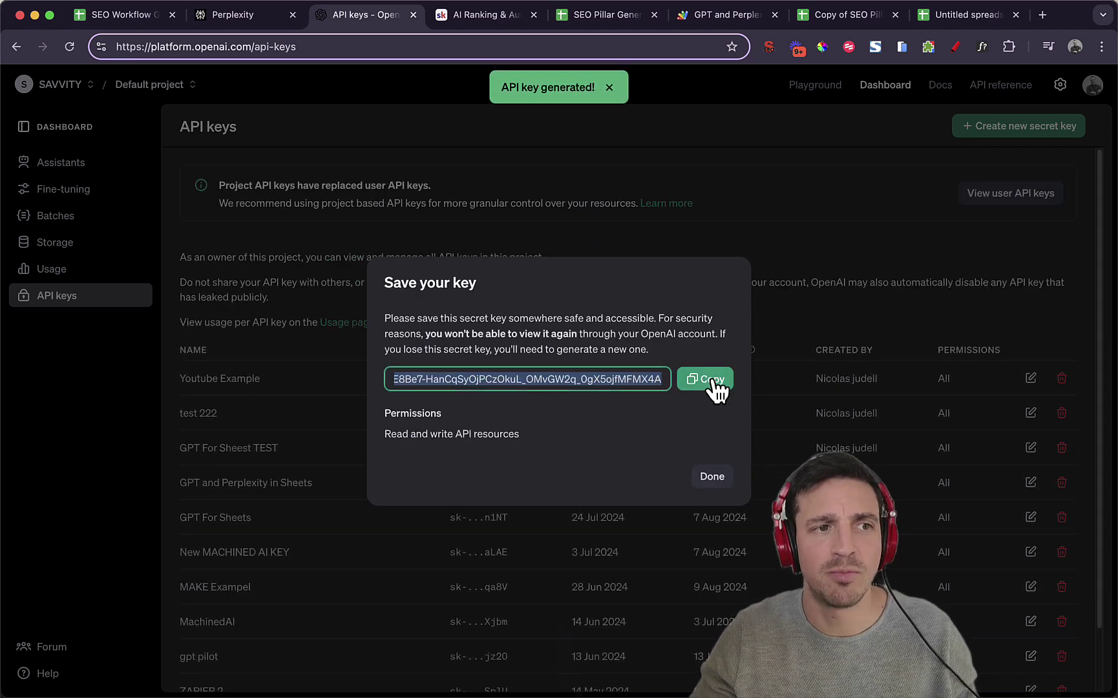
{"action": "left_click", "coordinate": [715, 381]}
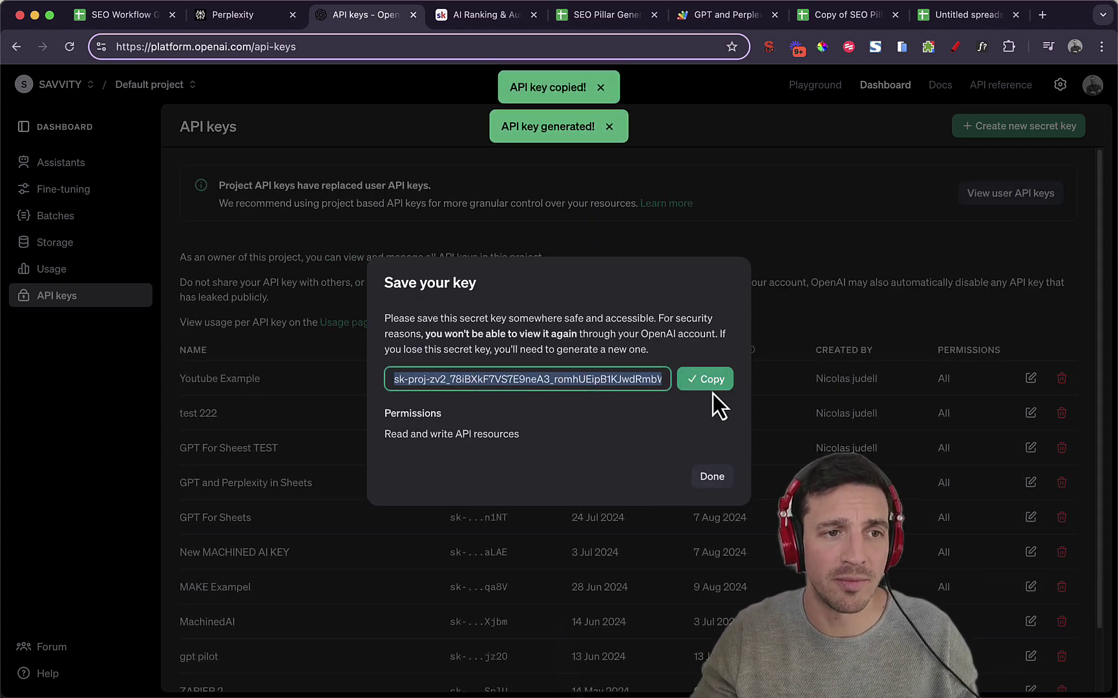
{"action": "left_click", "coordinate": [712, 479]}
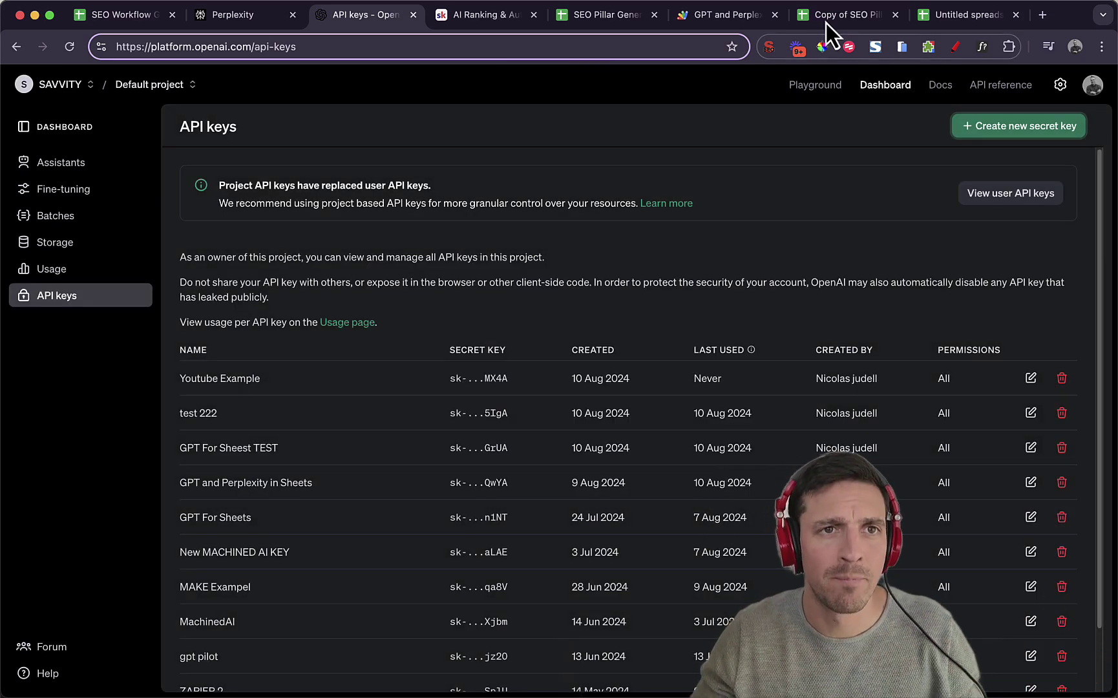
- Paste the copied OpenAI API key into the spreadsheet's Set API Keys prompt and submit it
{"action": "left_click", "coordinate": [942, 17]}
{"action": "left_click", "coordinate": [560, 374]}
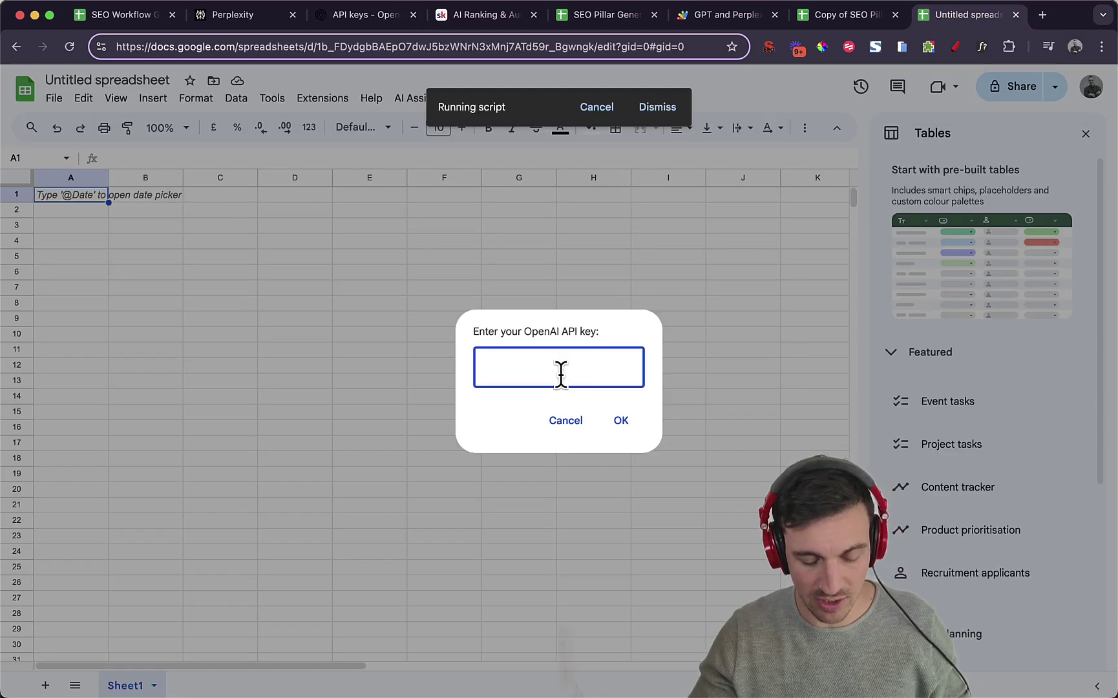
{"action": "key", "text": "super+v"}
{"action": "left_click", "coordinate": [626, 417]}
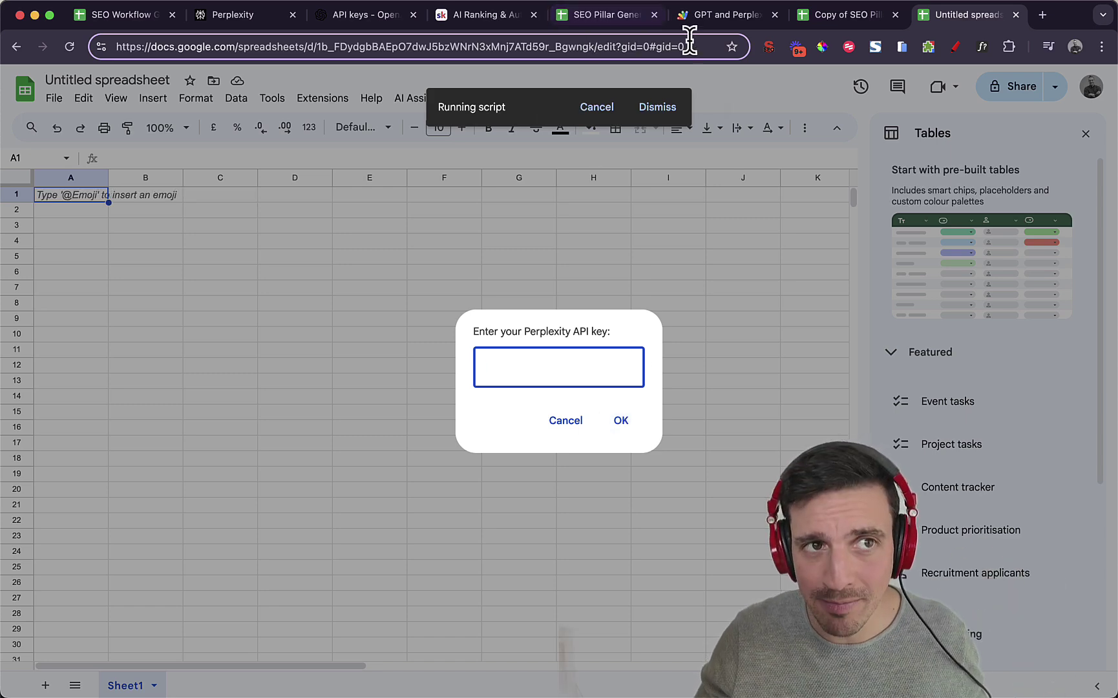
- Open Perplexity's API settings showing $8.59 credits, $1.01 usage and the API Keys section
{"action": "left_click", "coordinate": [236, 22]}
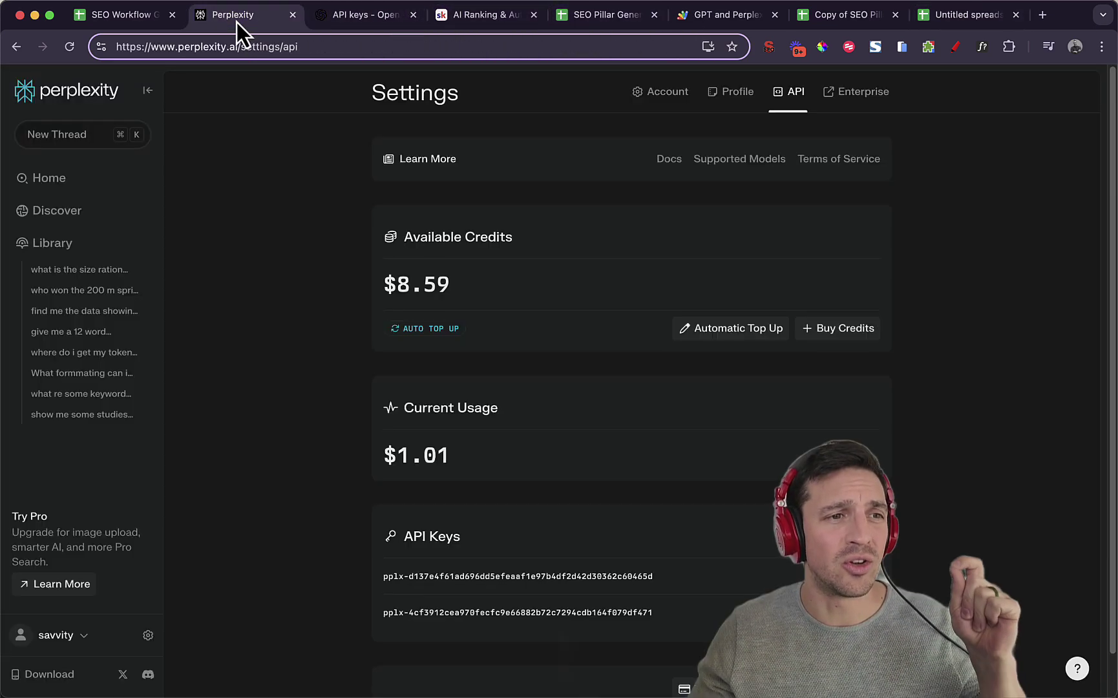
{"action": "left_click", "coordinate": [67, 102]}
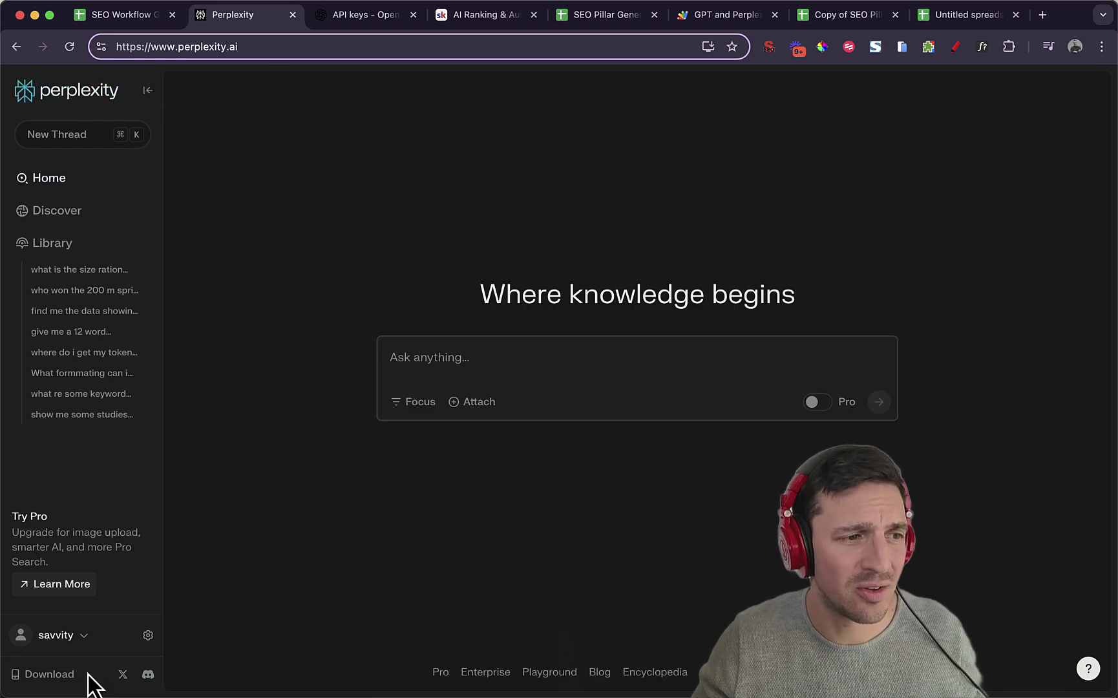
{"action": "left_click", "coordinate": [148, 635]}
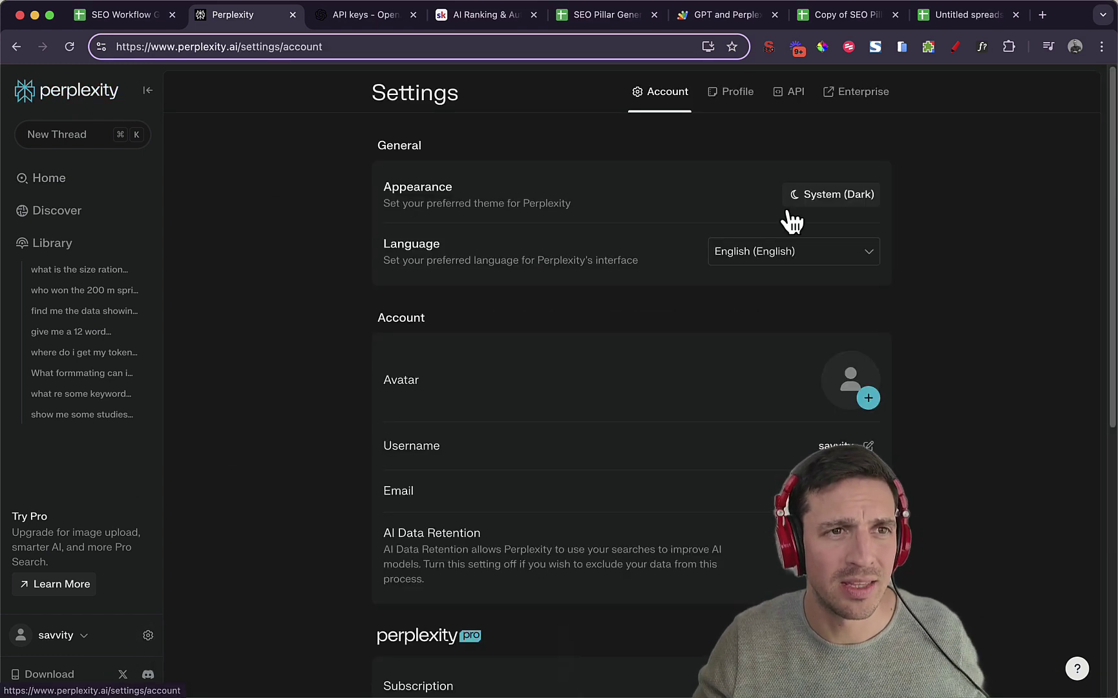
{"action": "left_click", "coordinate": [800, 97]}
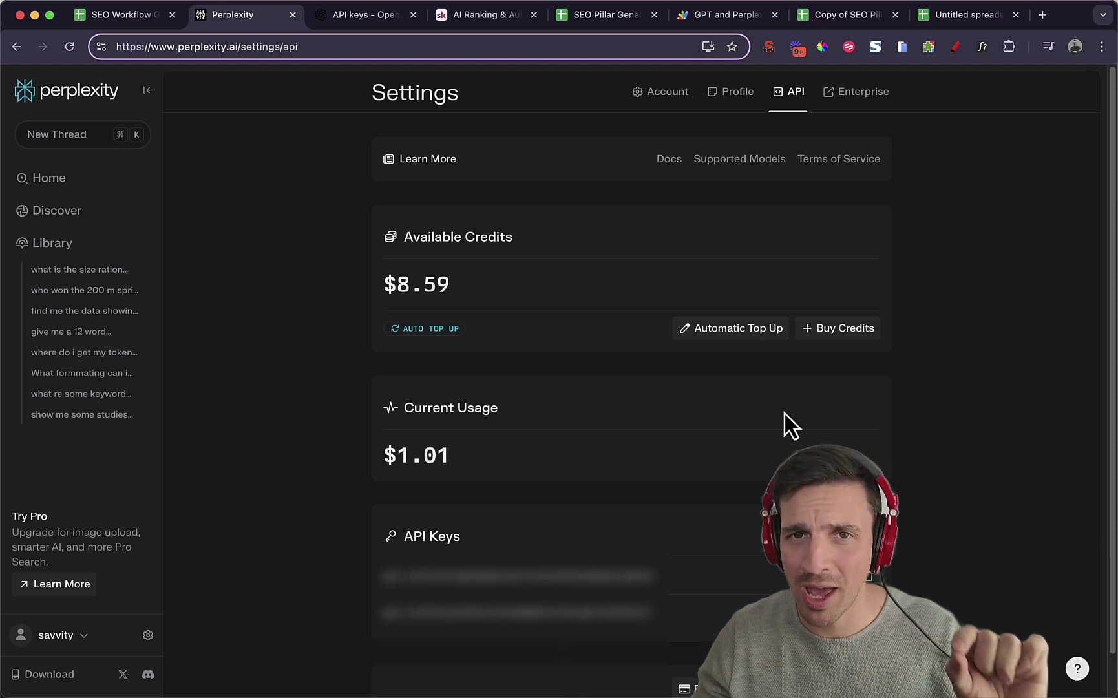
{"action": "scroll", "coordinate": [763, 457], "scroll_direction": "down", "scroll_amount": 1}
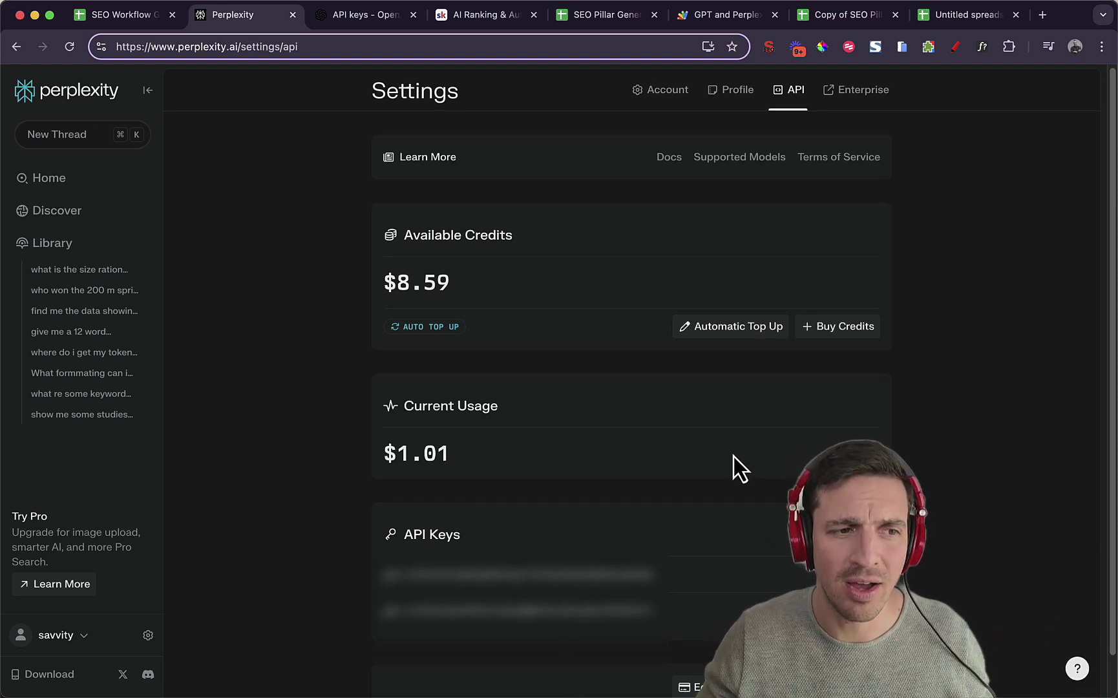
{"action": "scroll", "coordinate": [734, 457], "scroll_direction": "down", "scroll_amount": 1}
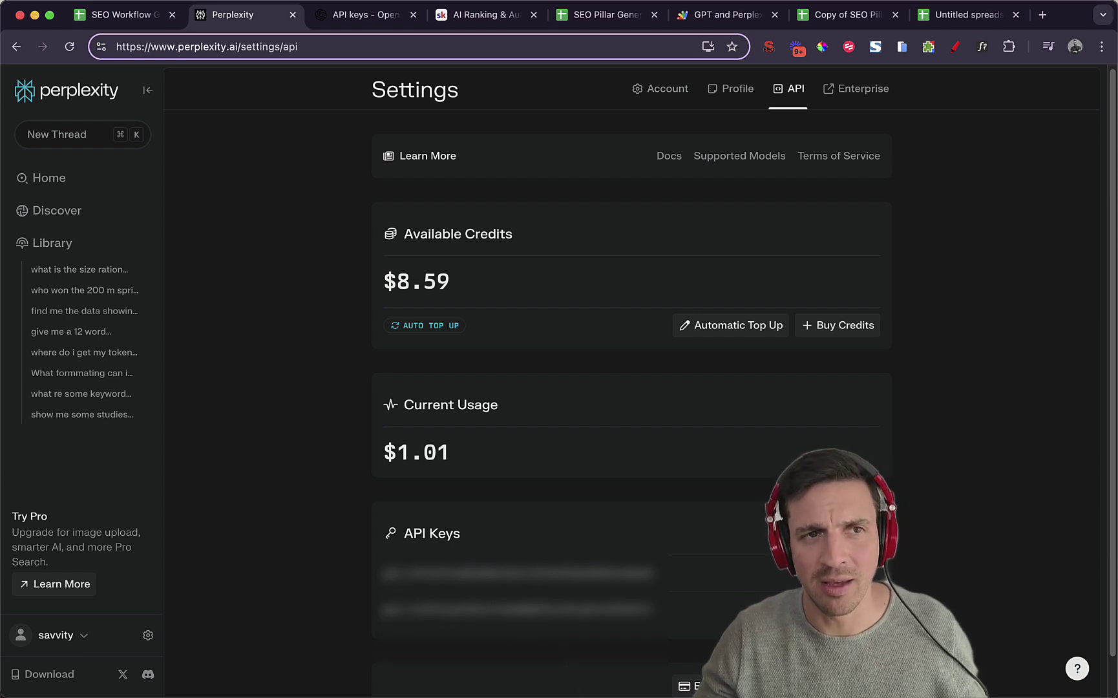
- Paste the Perplexity API key into the spreadsheet prompt, submit it, and dismiss the saved confirmation
{"action": "left_click", "coordinate": [931, 14]}
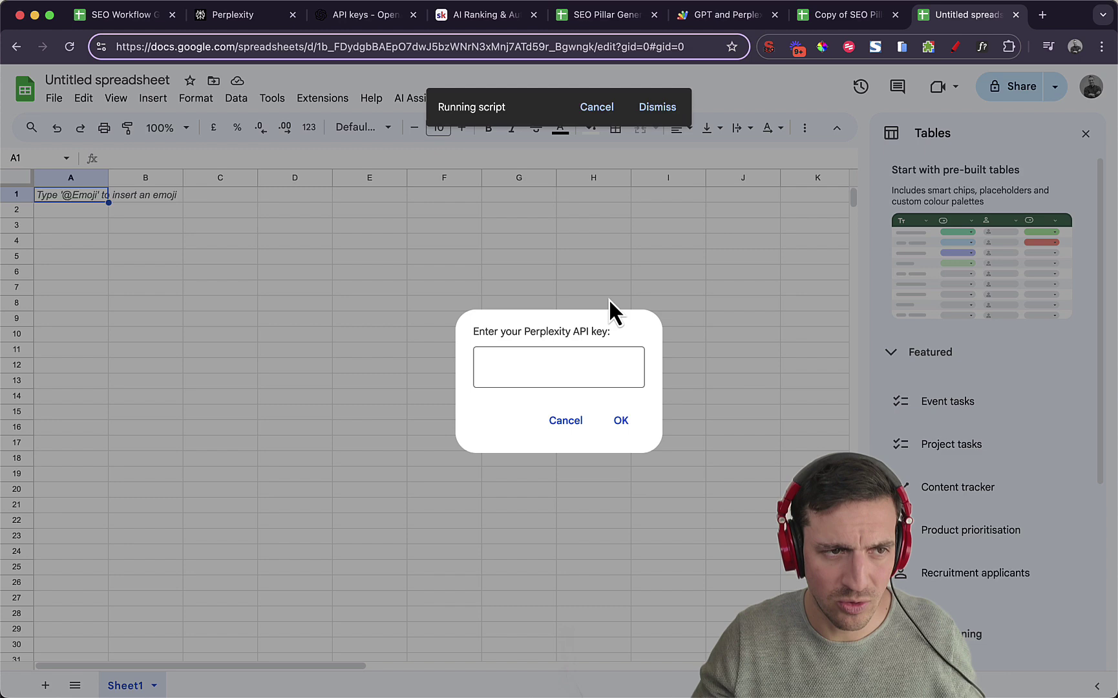
{"action": "left_click", "coordinate": [529, 378]}
{"action": "key", "text": "super+v"}
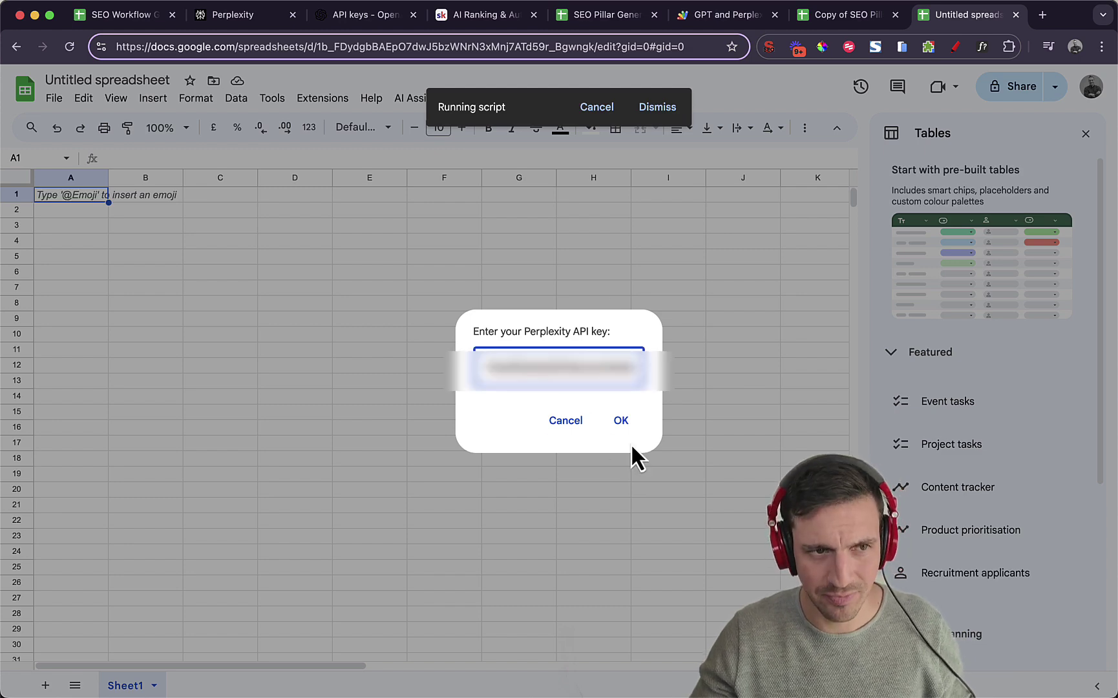
{"action": "left_click", "coordinate": [619, 428]}
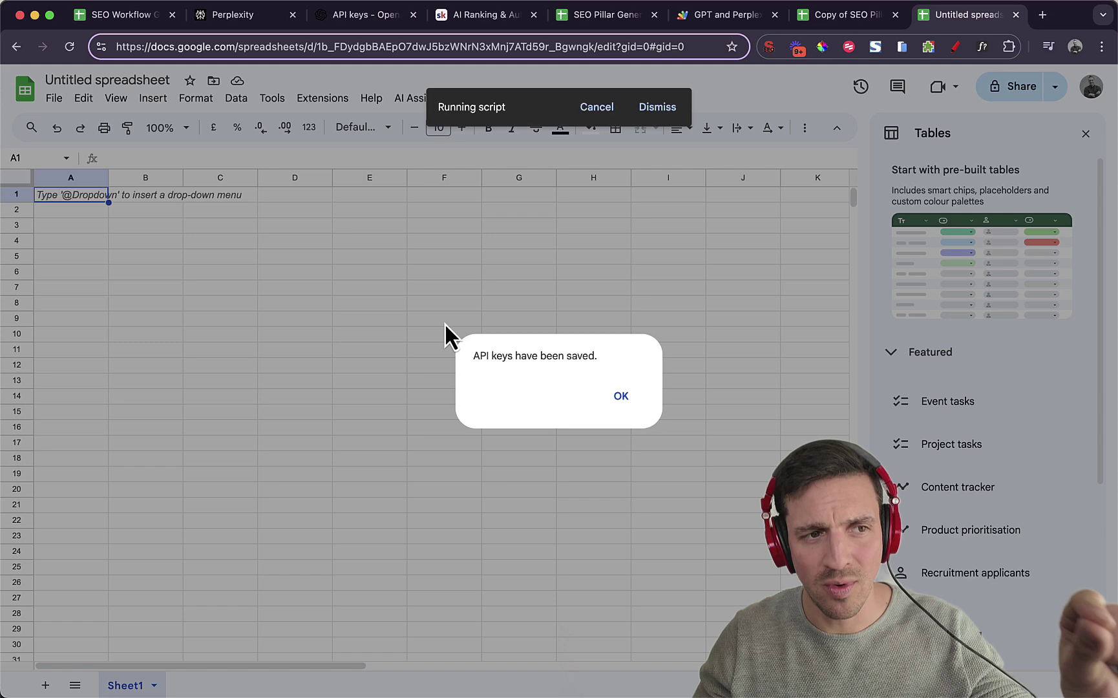
{"action": "left_click", "coordinate": [614, 394]}
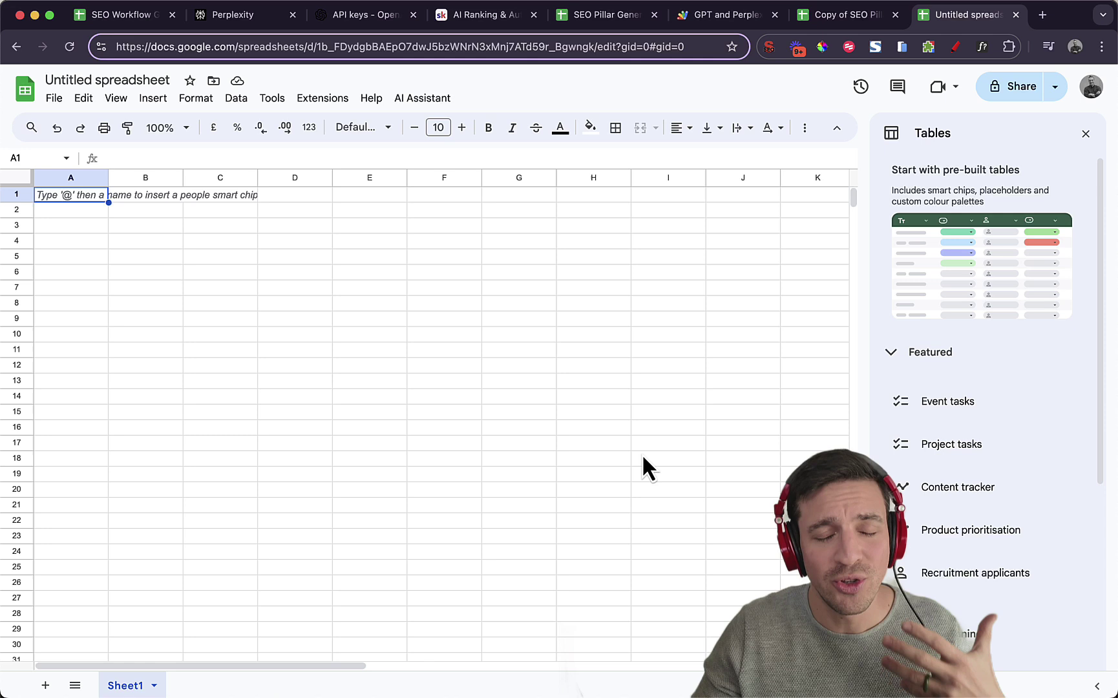
- Enter =Perplexity("give me a detailed breakdown of the 200m mens race in the paris olympics") in B7; widen column B
{"action": "left_click", "coordinate": [455, 414]}
{"action": "left_click", "coordinate": [177, 294]}
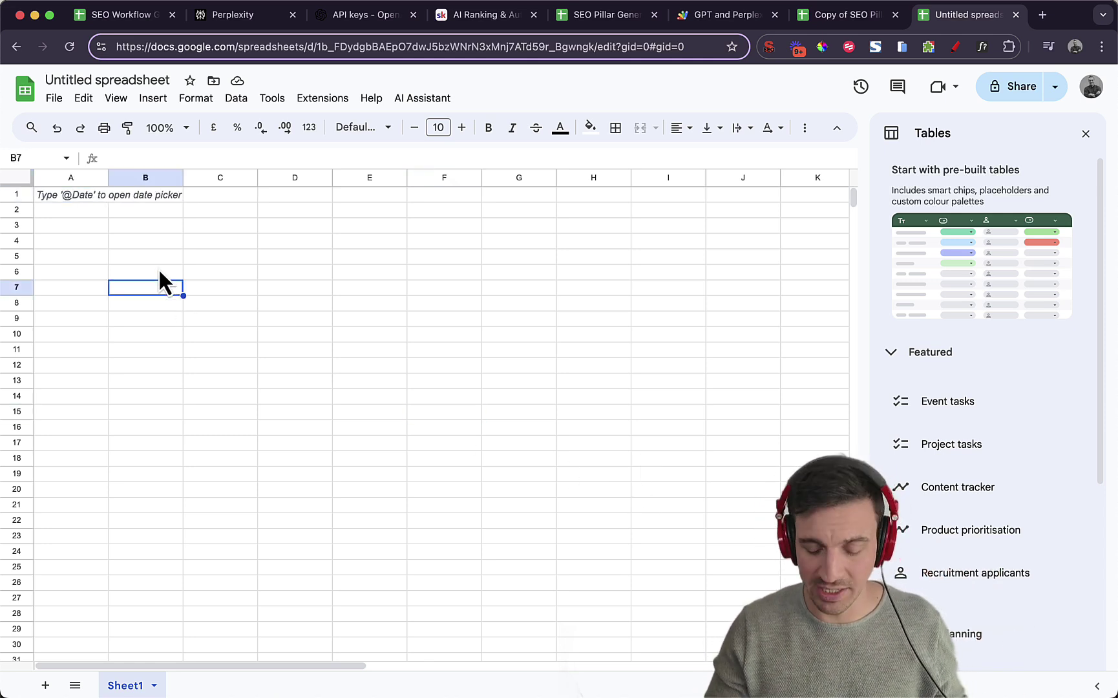
{"action": "type", "text": "=pepl"}
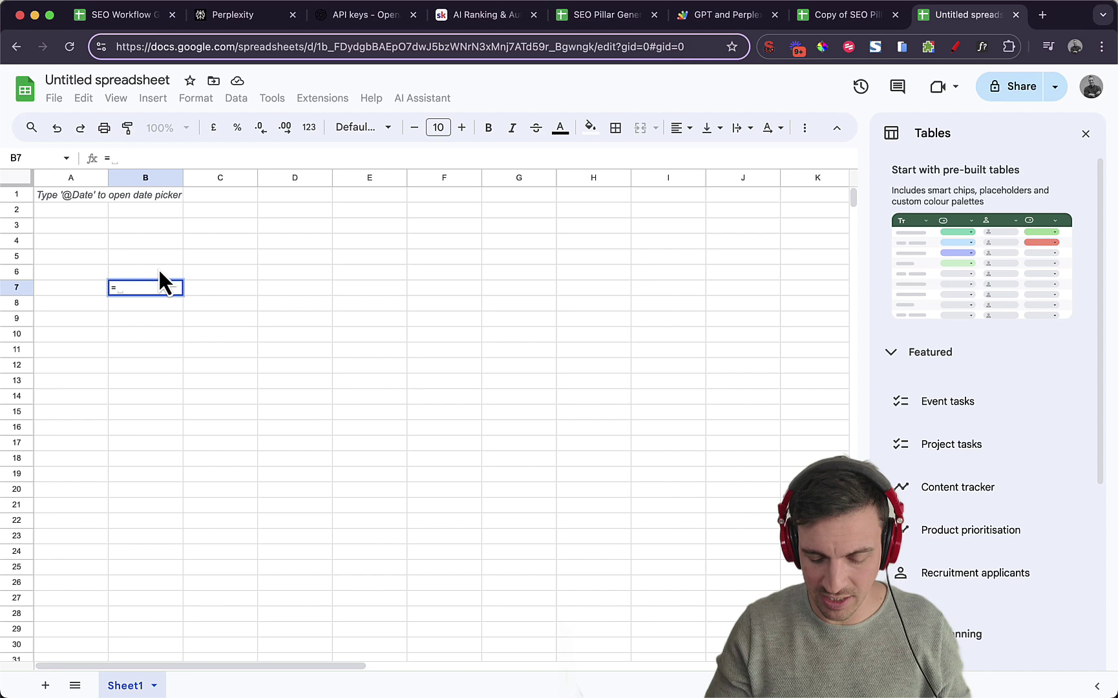
{"action": "key", "text": "BackSpace"}
{"action": "key", "text": "BackSpace"}
{"action": "type", "text": "rp"}
{"action": "key", "text": "Tab"}
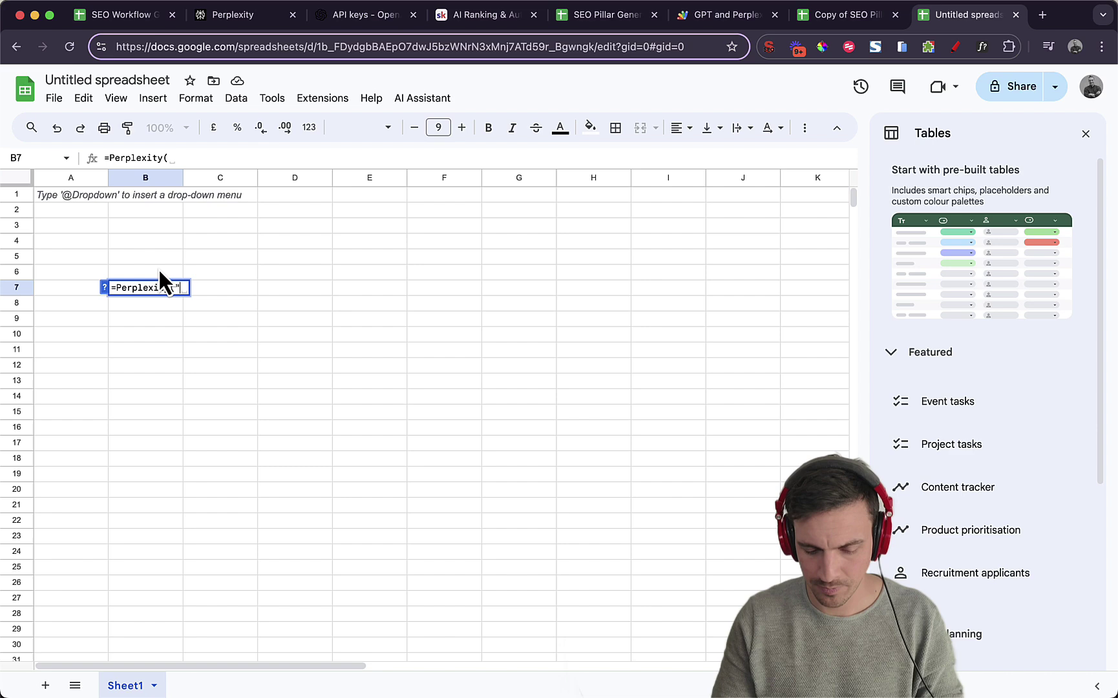
{"action": "type", "text": "\" give me a detailed"}
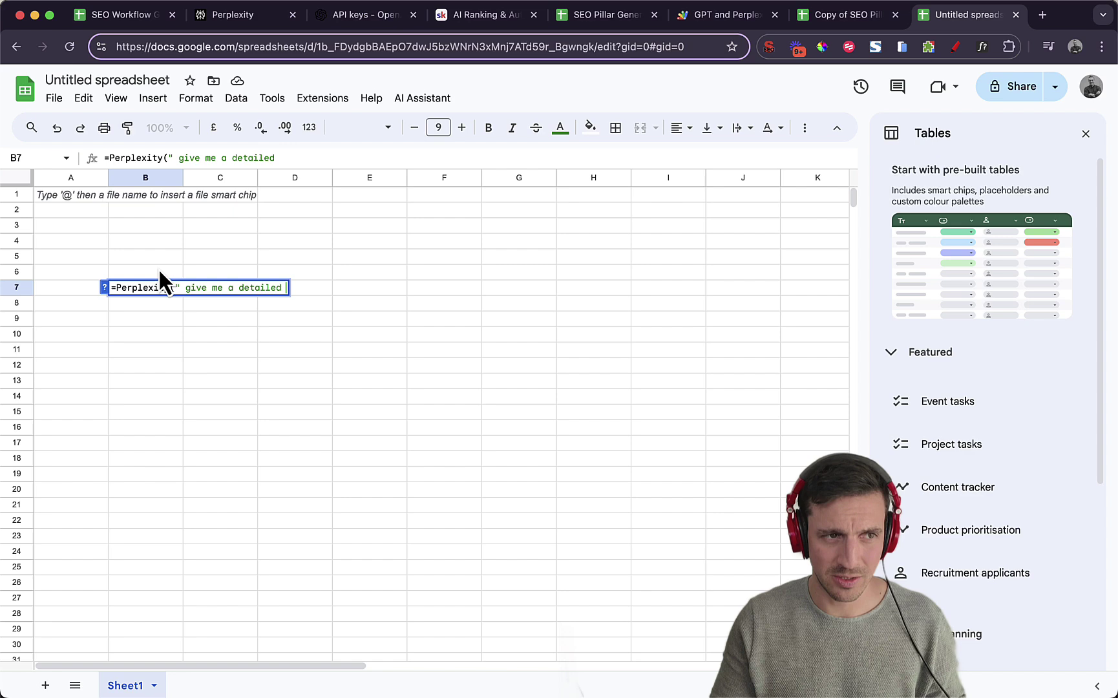
{"action": "type", "text": "breakdown of the 200m mens race in the paris olympics\")"}
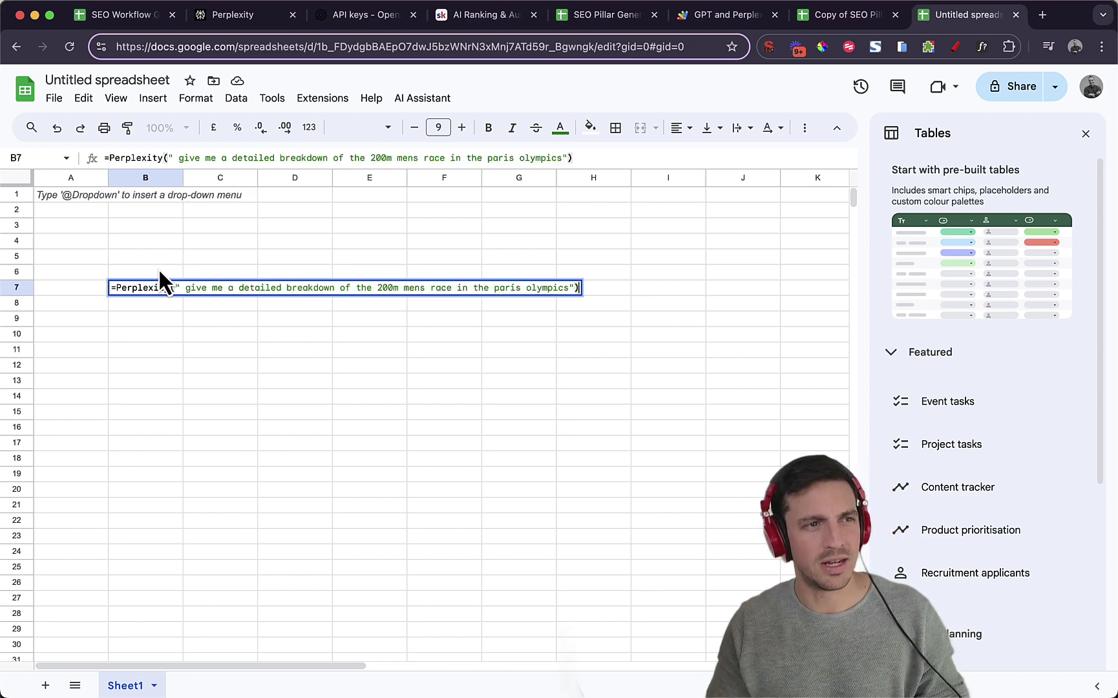
{"action": "key", "text": "Return"}
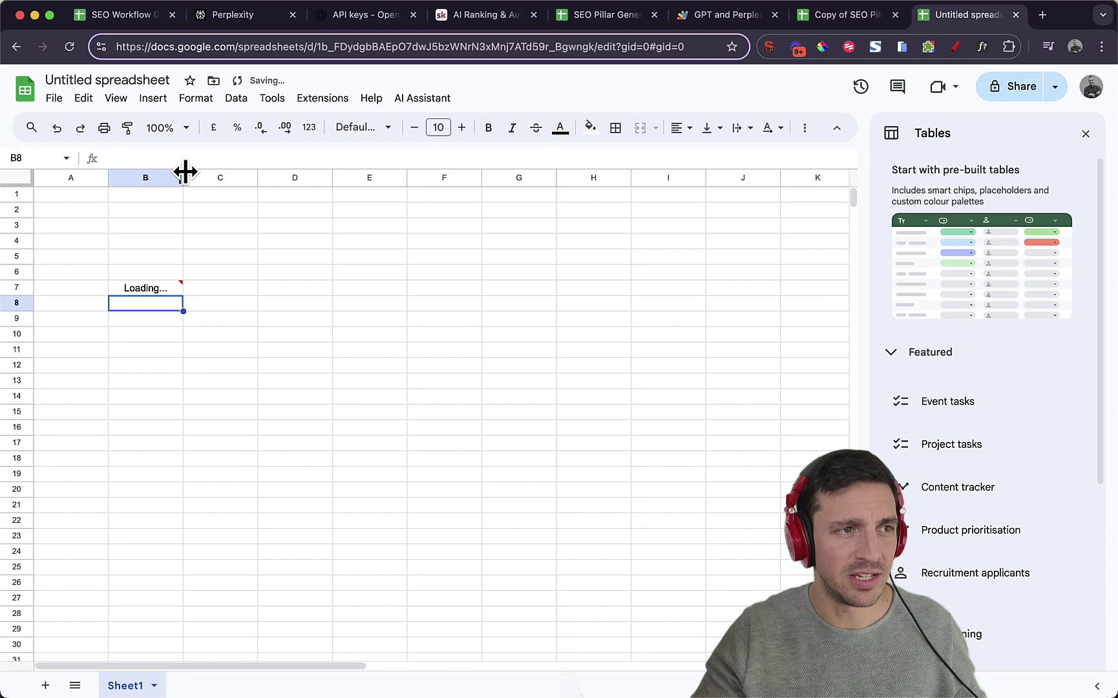
{"action": "left_click_drag", "start_coordinate": [183, 176], "coordinate": [484, 178]}
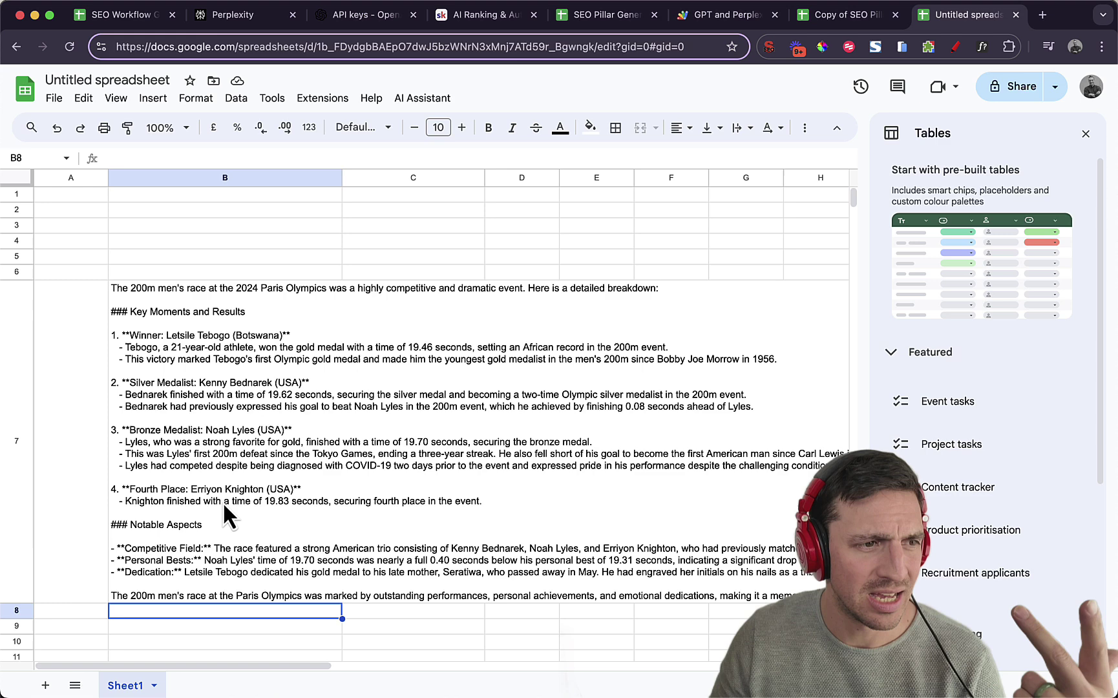
- In C7, enter a GPT formula asking for a compelling news article from B7's research
{"action": "left_click", "coordinate": [132, 491]}
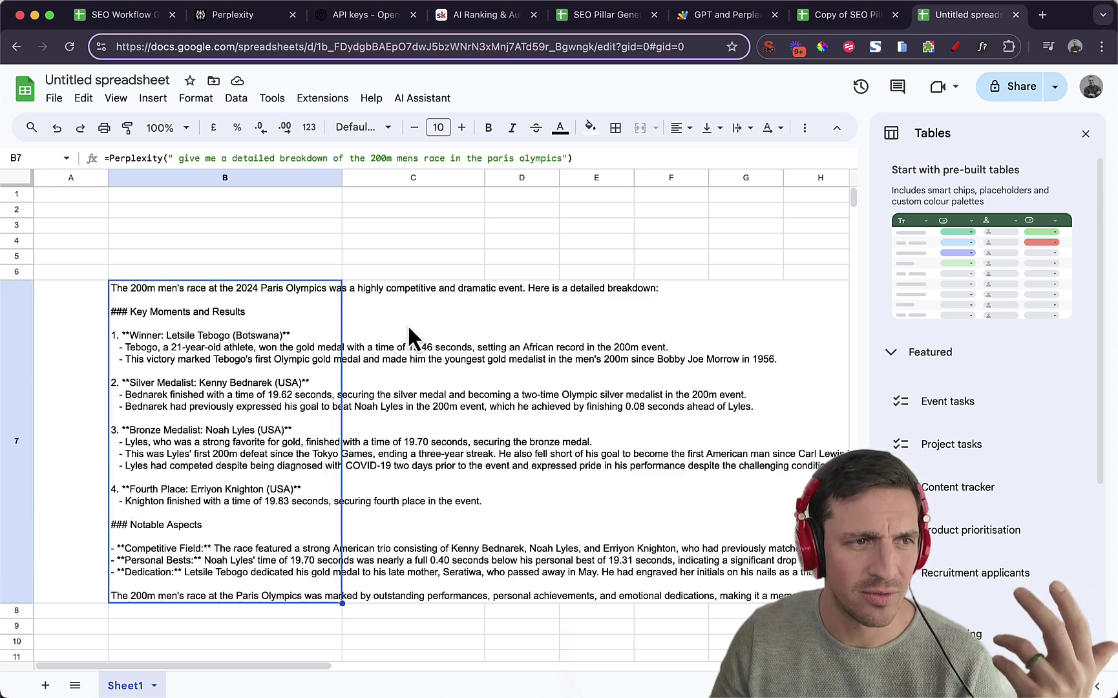
{"action": "key", "text": "ctrl+z"}
{"action": "left_click", "coordinate": [482, 414]}
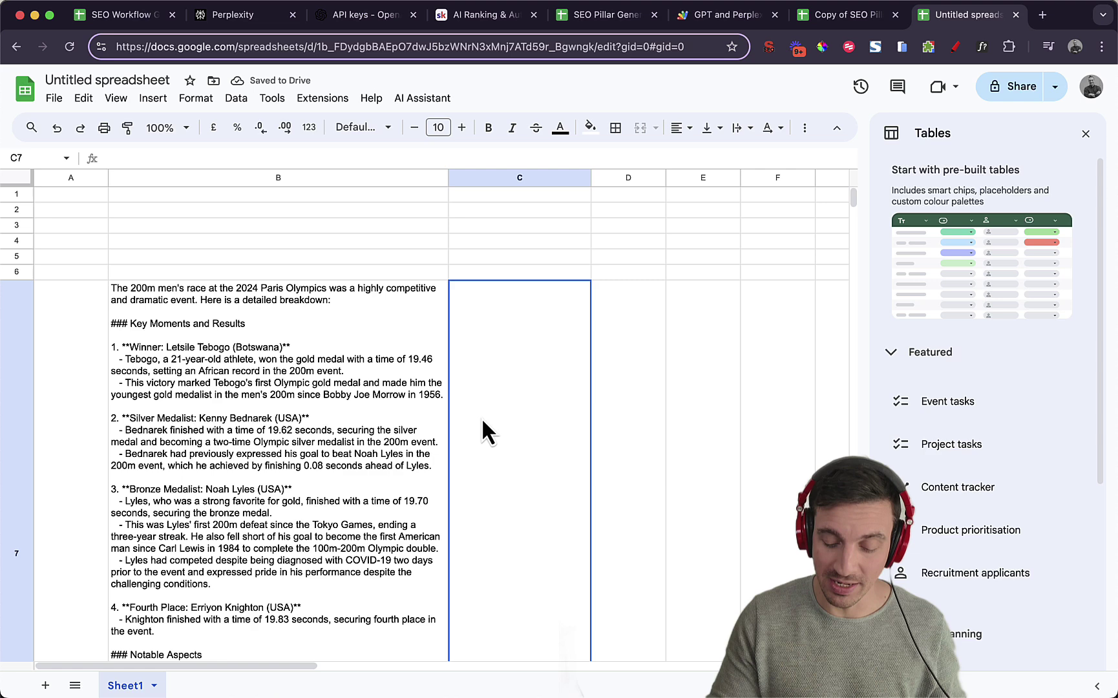
{"action": "type", "text": "=gpt"}
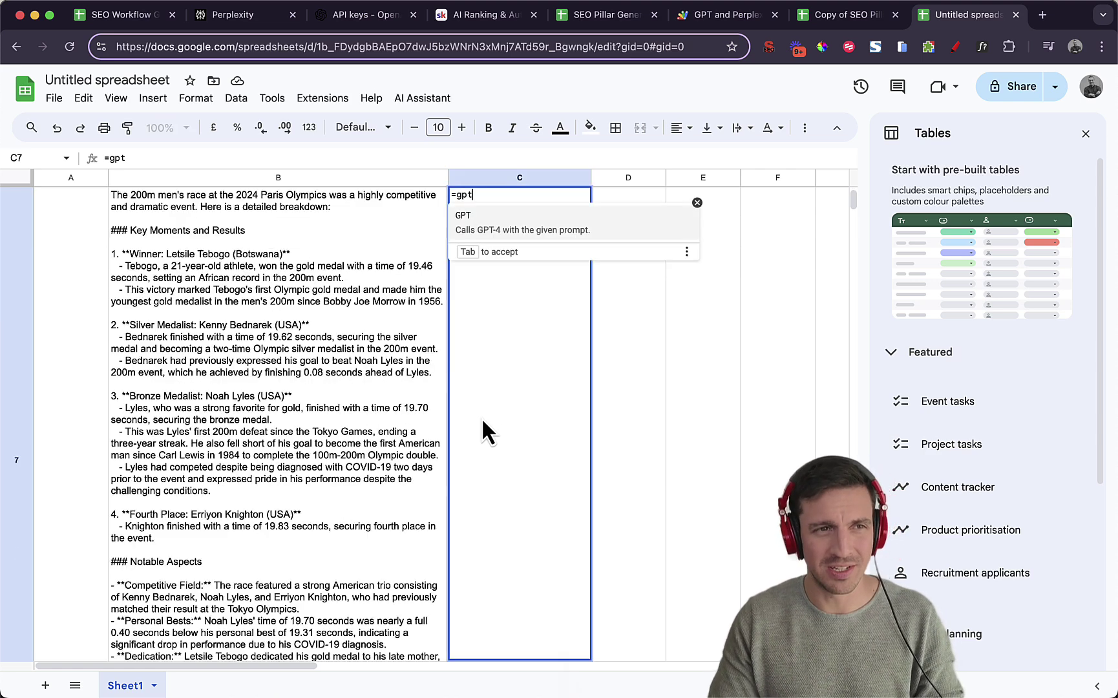
{"action": "key", "text": "Tab"}
{"action": "type", "text": "'"}
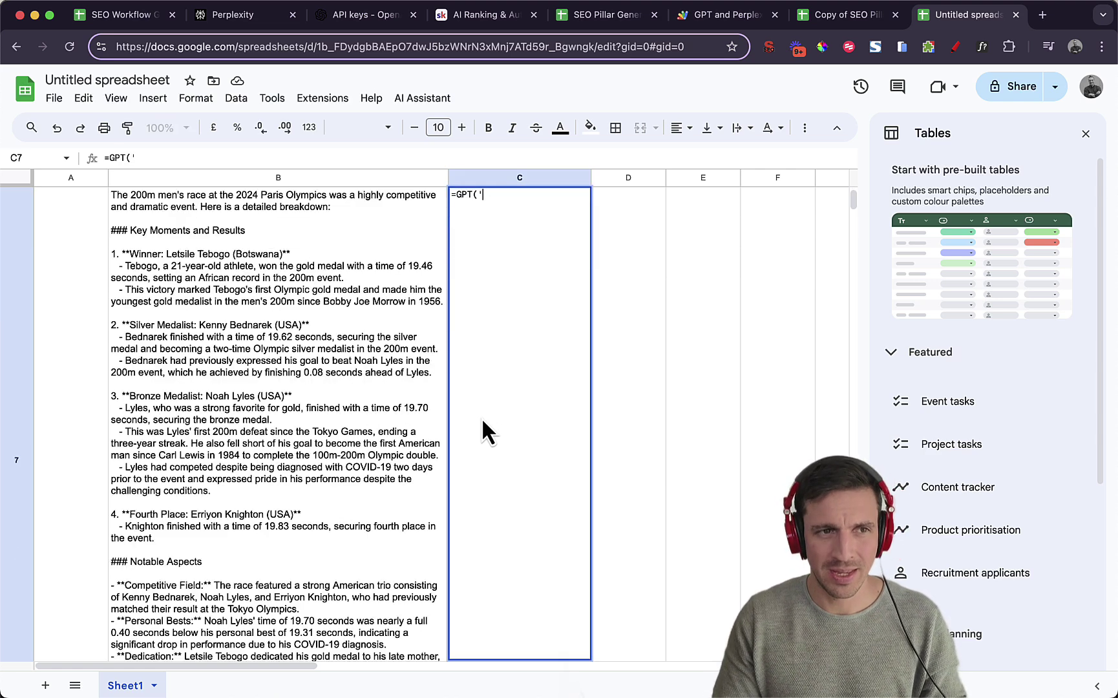
{"action": "key", "text": "BackSpace"}
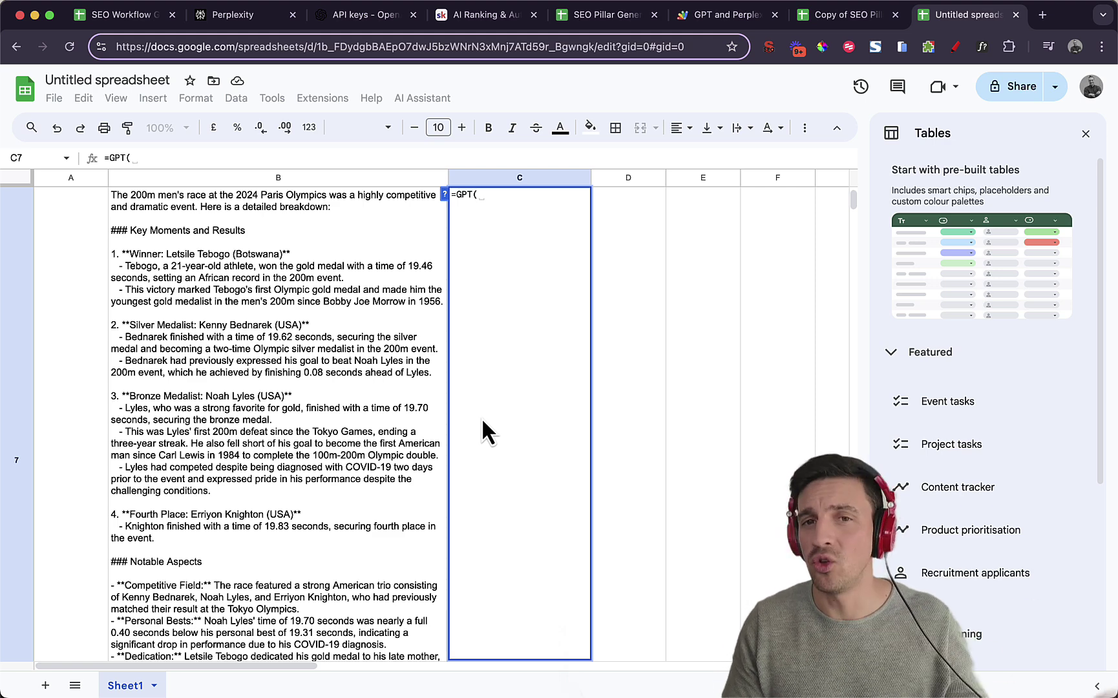
{"action": "type", "text": "\"taking"}
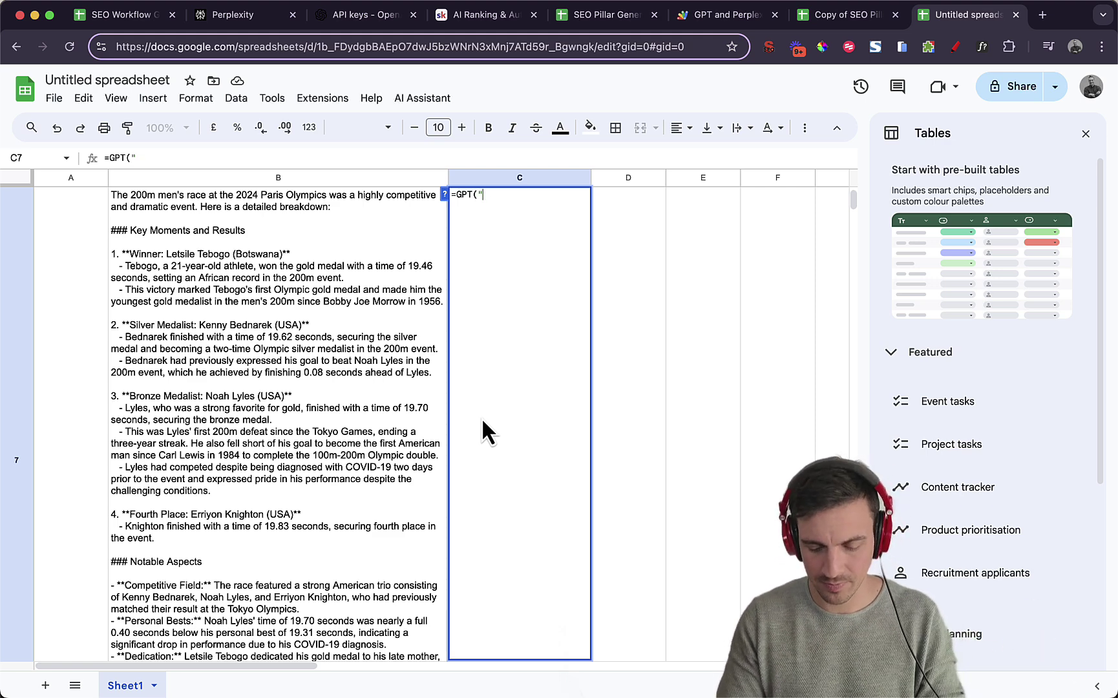
{"action": "type", "text": "the following research, create a ciompelling news article about this\""}
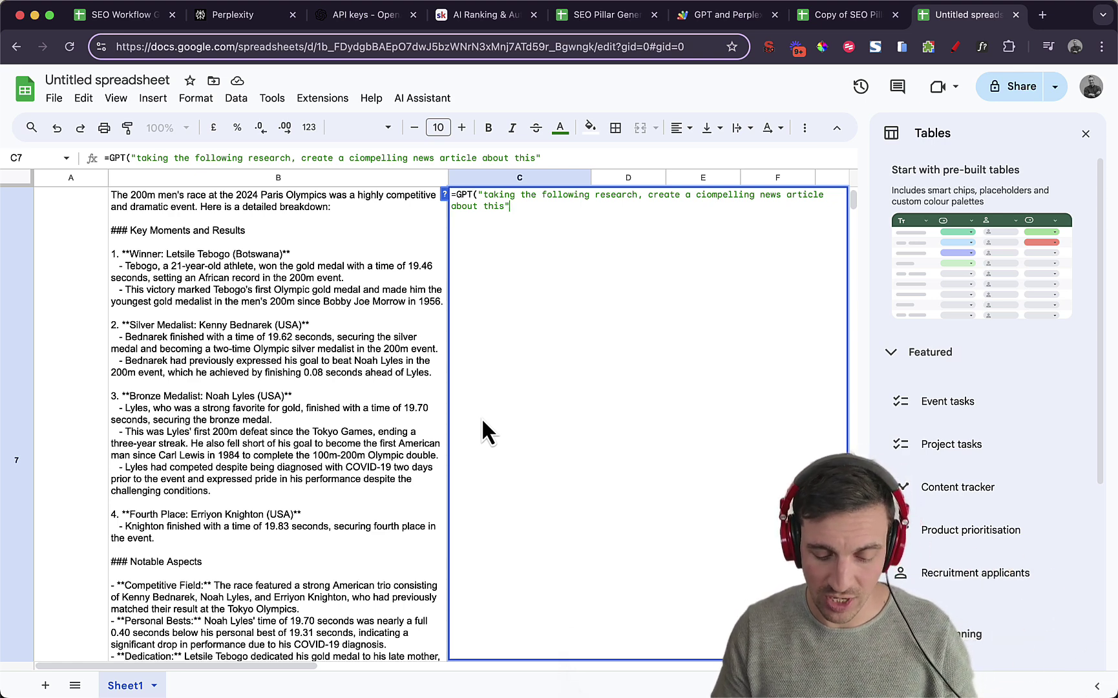
{"action": "type", "text": "&"}
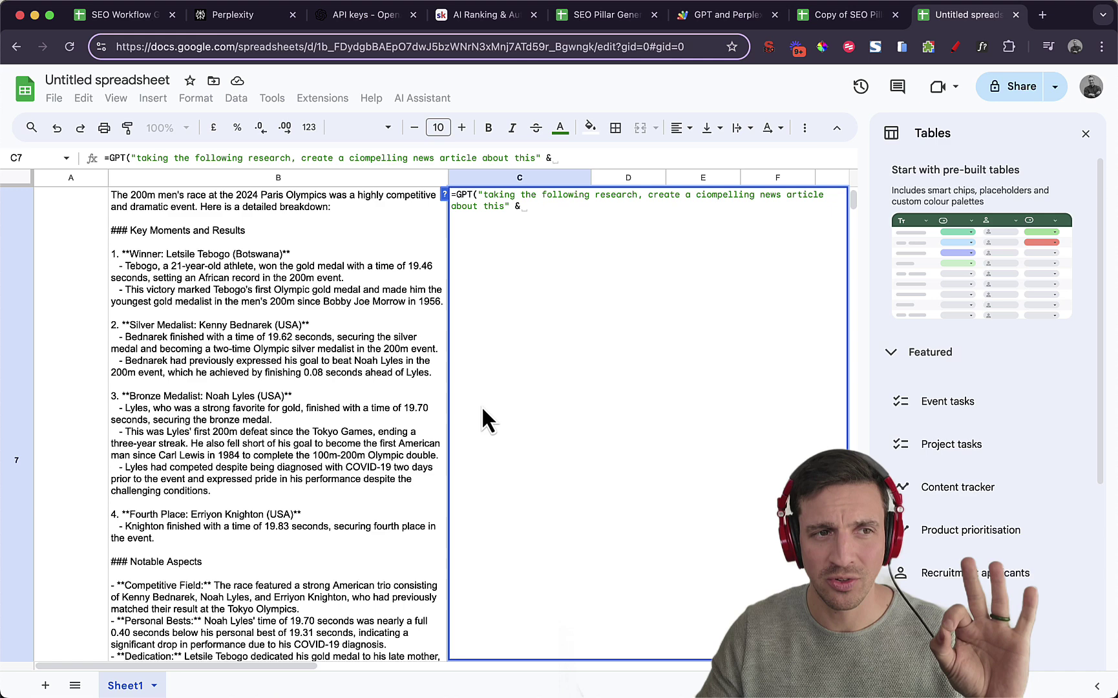
{"action": "left_click", "coordinate": [248, 363]}
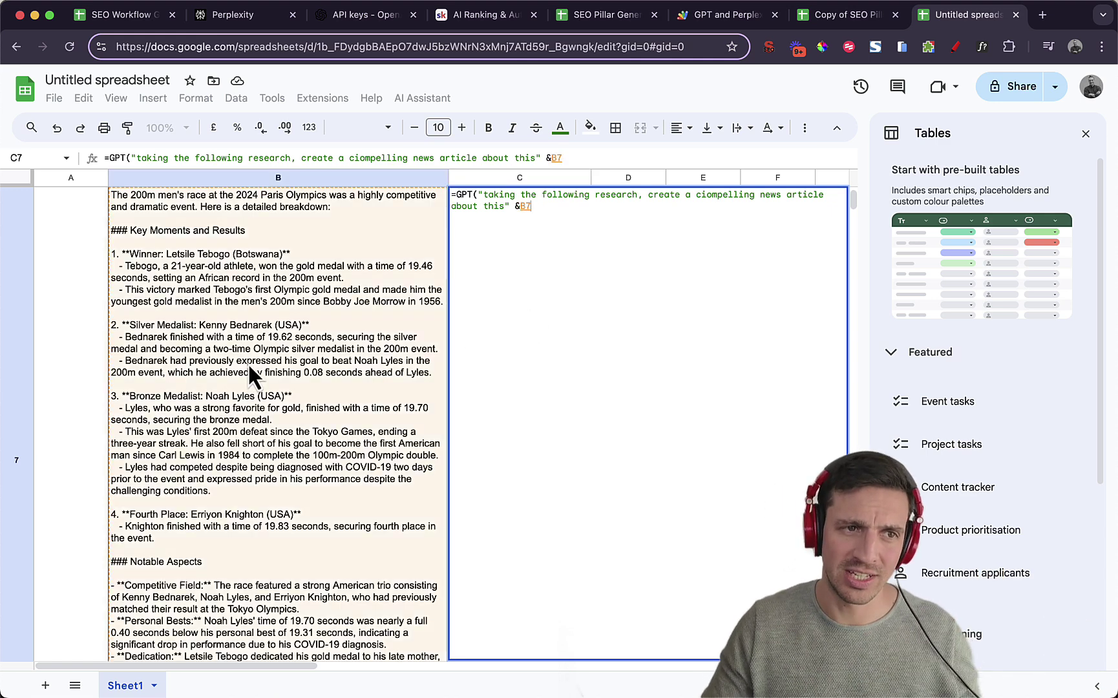
{"action": "type", "text": ")"}
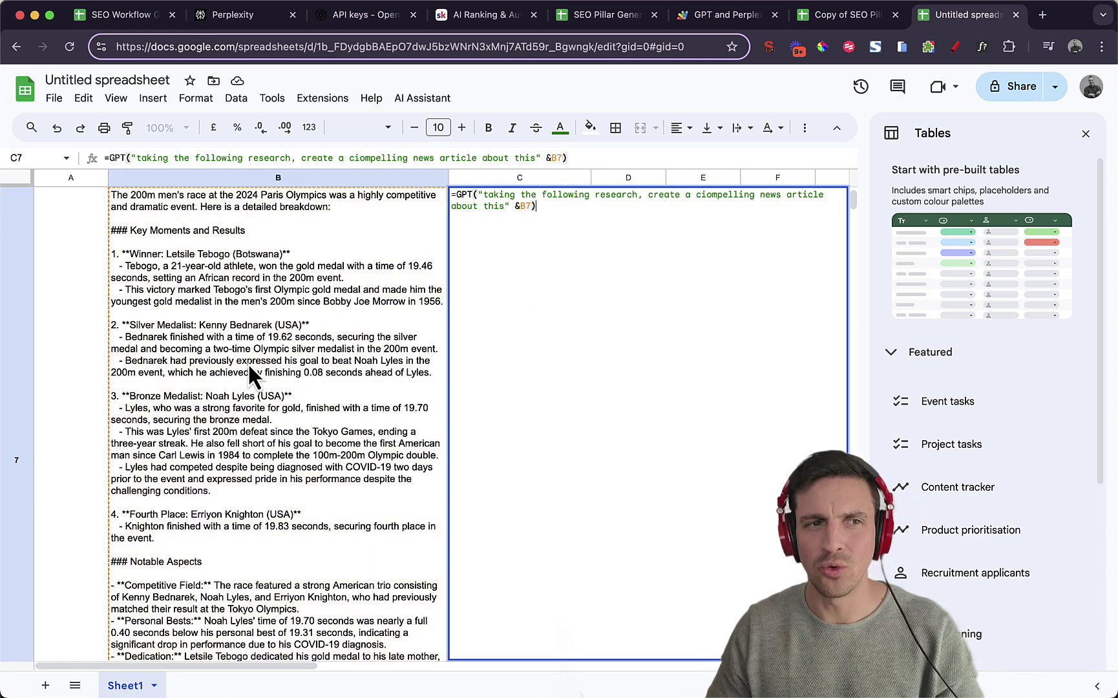
{"action": "key", "text": "Return"}
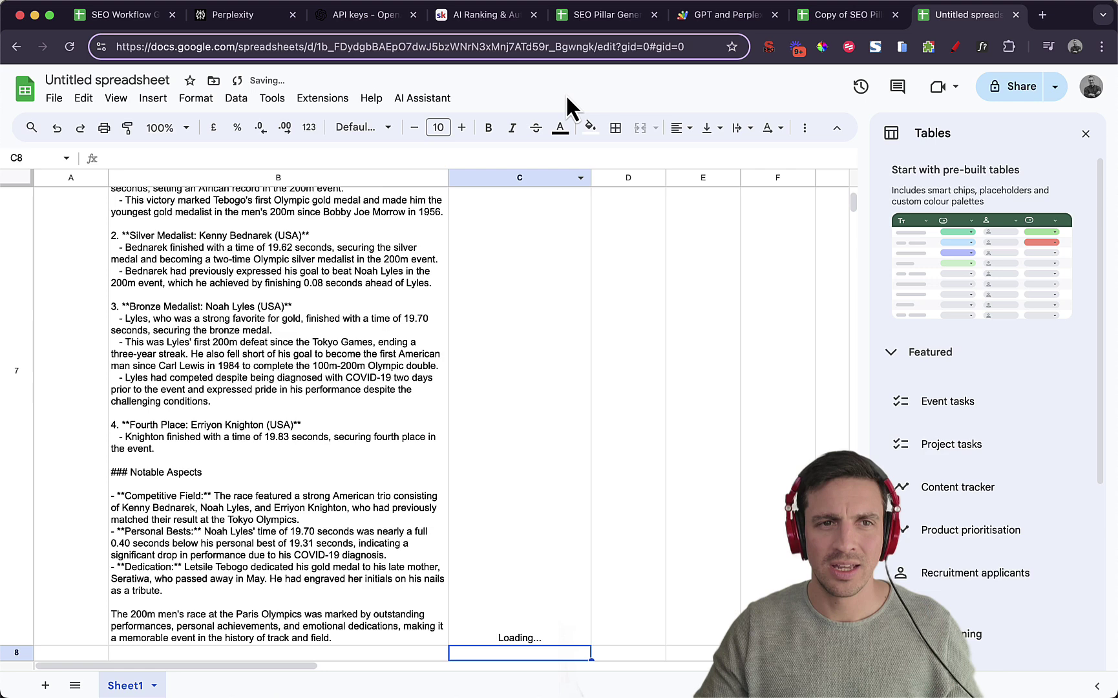
- Widen column C, give C7 top alignment and wrapped text, and close the Tables panel
{"action": "left_click_drag", "start_coordinate": [592, 177], "coordinate": [741, 189]}
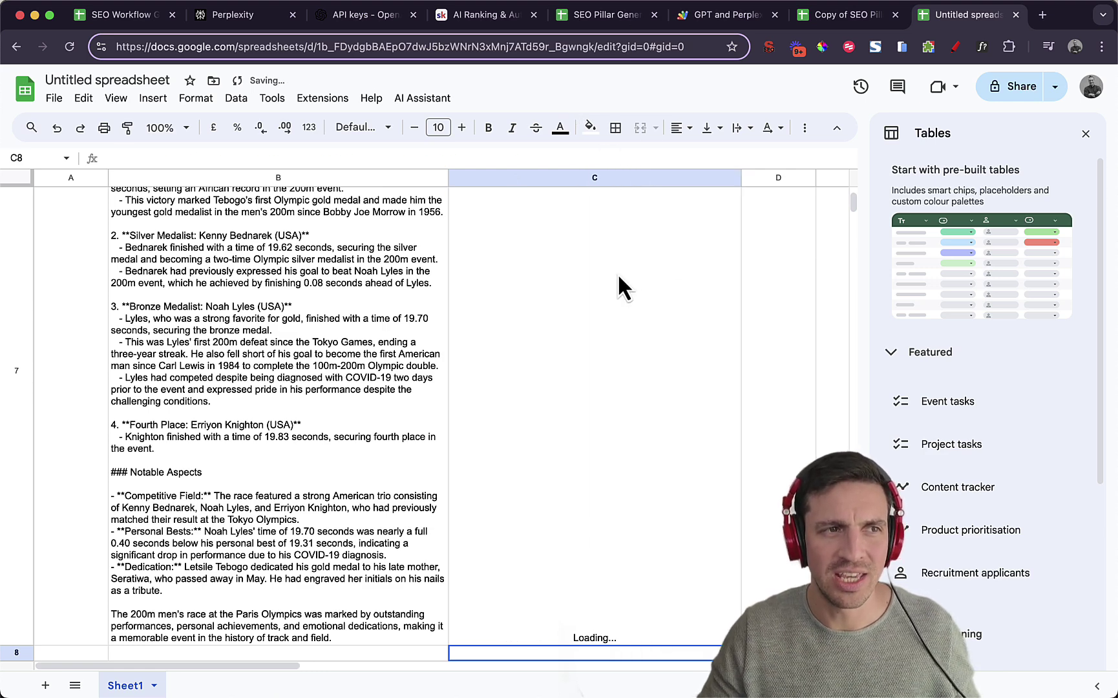
{"action": "left_click", "coordinate": [619, 270]}
{"action": "left_click", "coordinate": [713, 127]}
{"action": "left_click", "coordinate": [698, 157]}
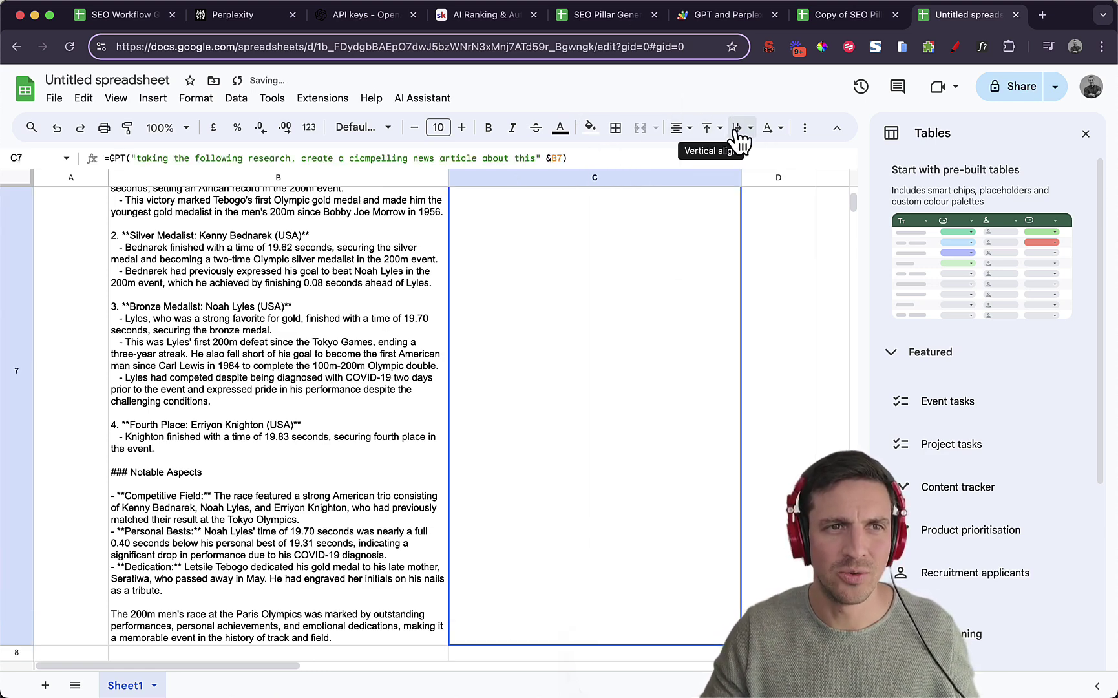
{"action": "left_click", "coordinate": [742, 127]}
{"action": "left_click", "coordinate": [765, 156]}
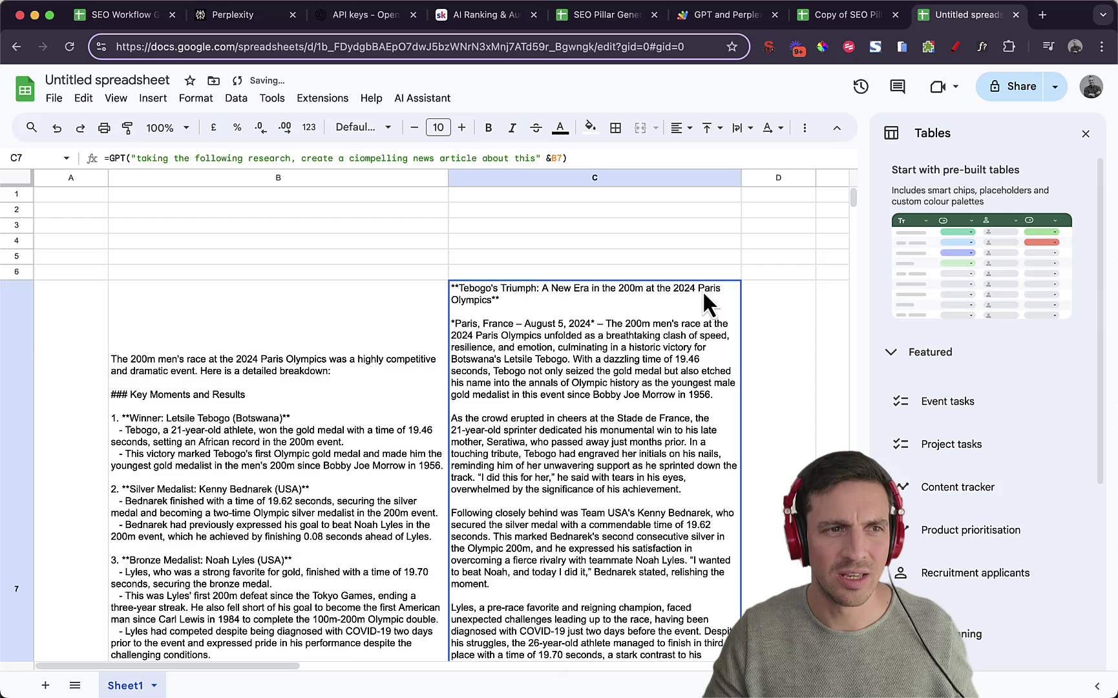
{"action": "scroll", "coordinate": [692, 371], "scroll_direction": "down", "scroll_amount": 10}
{"action": "scroll", "coordinate": [693, 371], "scroll_direction": "up", "scroll_amount": 5}
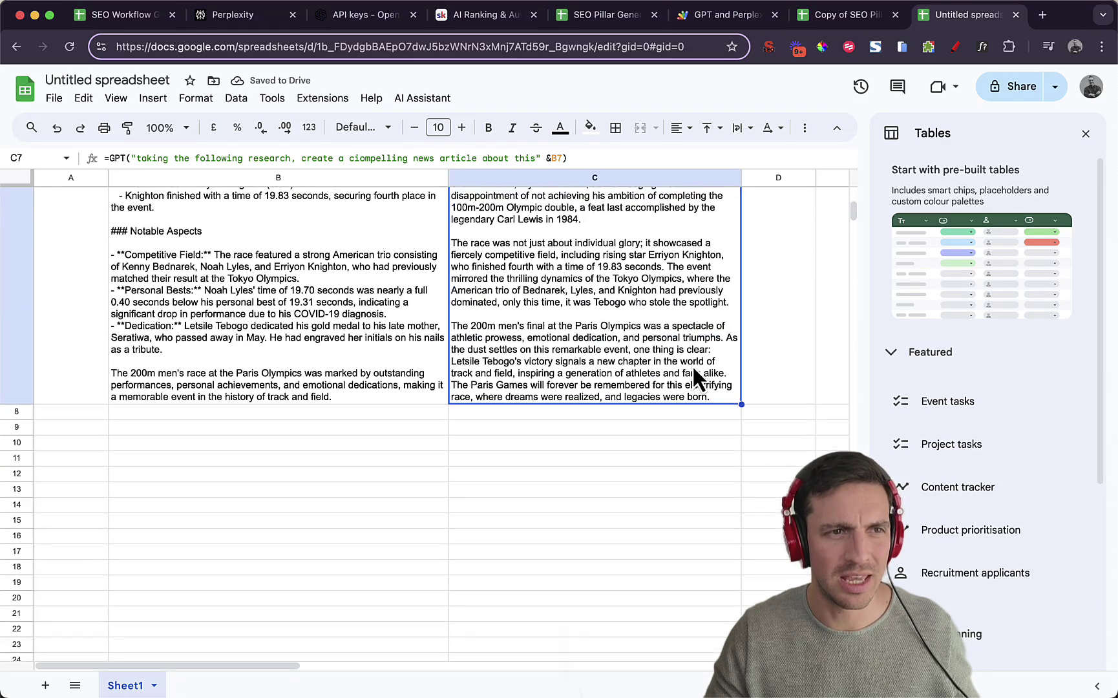
{"action": "scroll", "coordinate": [691, 364], "scroll_direction": "up", "scroll_amount": 5}
{"action": "scroll", "coordinate": [622, 404], "scroll_direction": "down", "scroll_amount": 2}
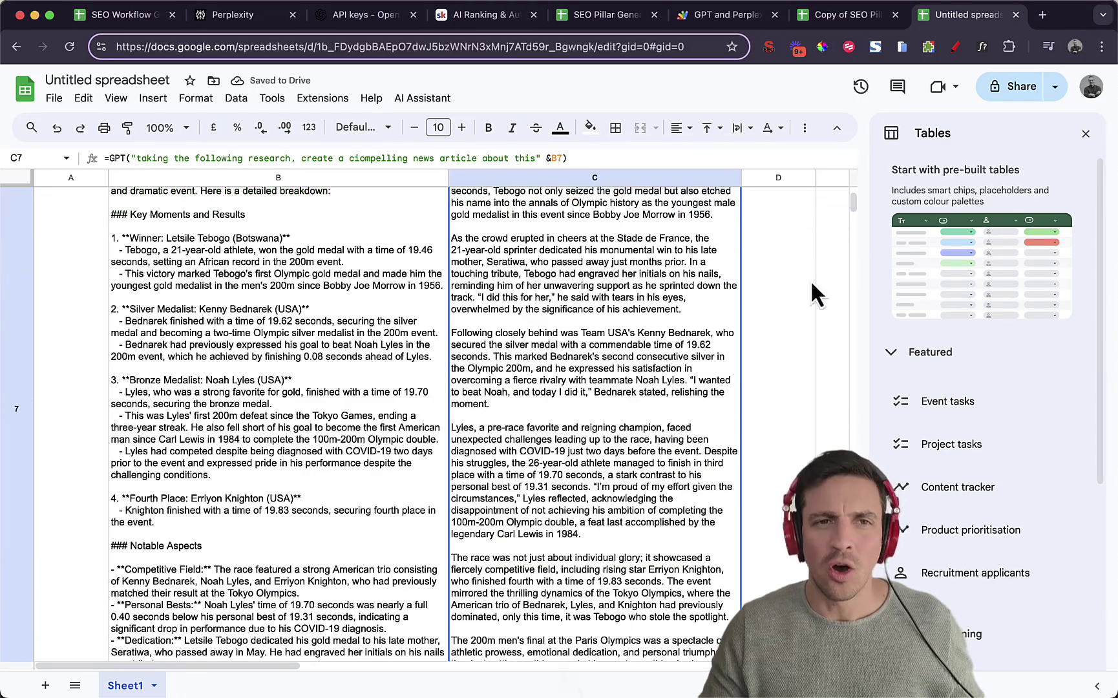
{"action": "left_click", "coordinate": [1085, 133]}
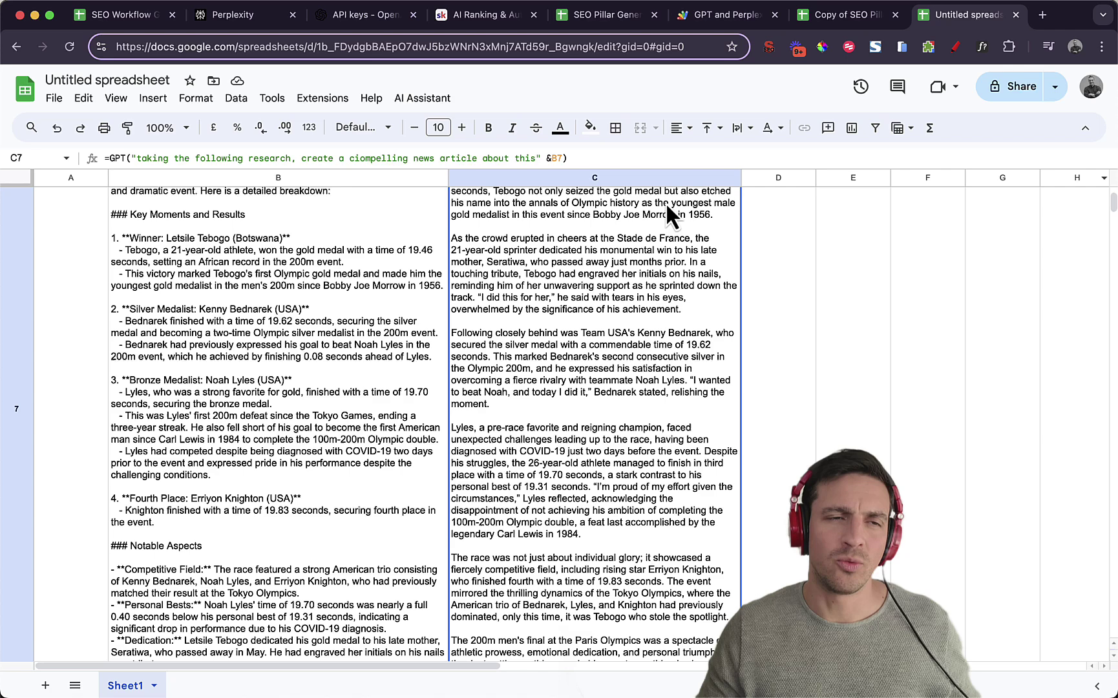
{"action": "left_click", "coordinate": [754, 252]}
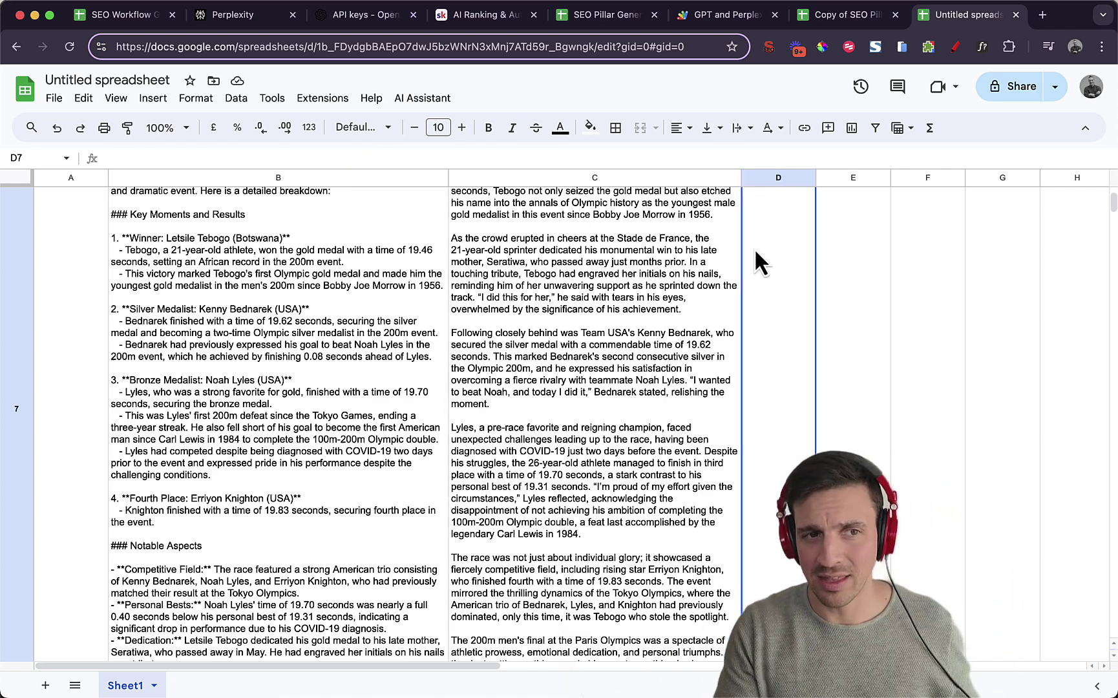
- Enter a DALLE formula in D7 for a high quality 200m sprint finish image; widen columns D and E
{"action": "scroll", "coordinate": [850, 252], "scroll_direction": "up", "scroll_amount": 3}
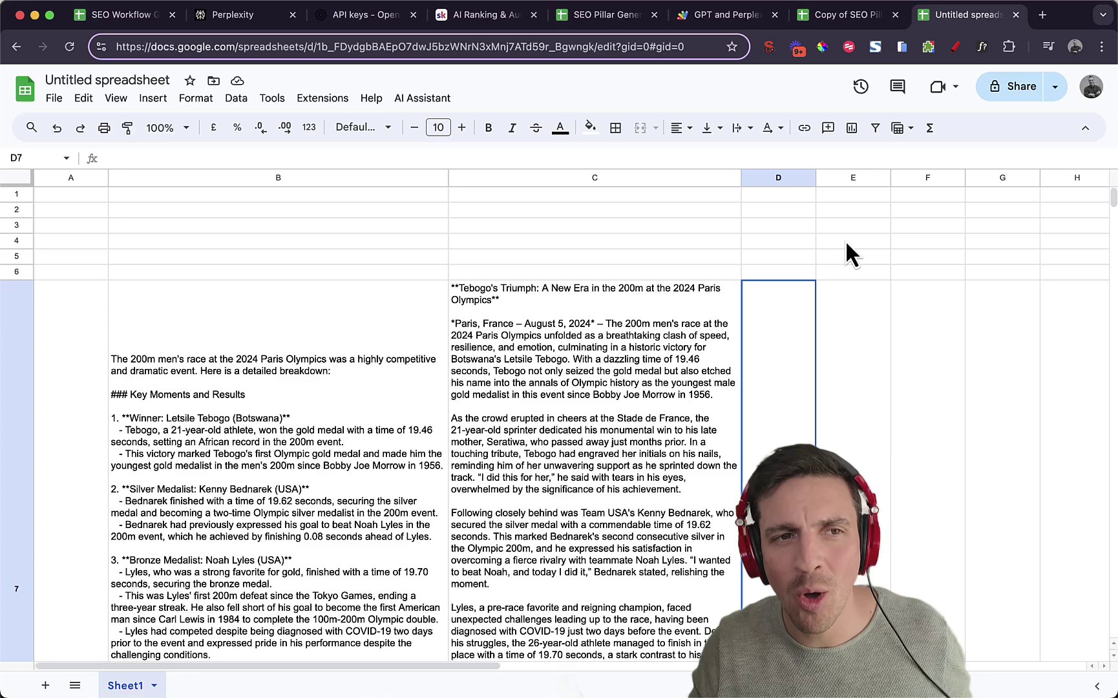
{"action": "left_click_drag", "start_coordinate": [817, 181], "coordinate": [949, 183]}
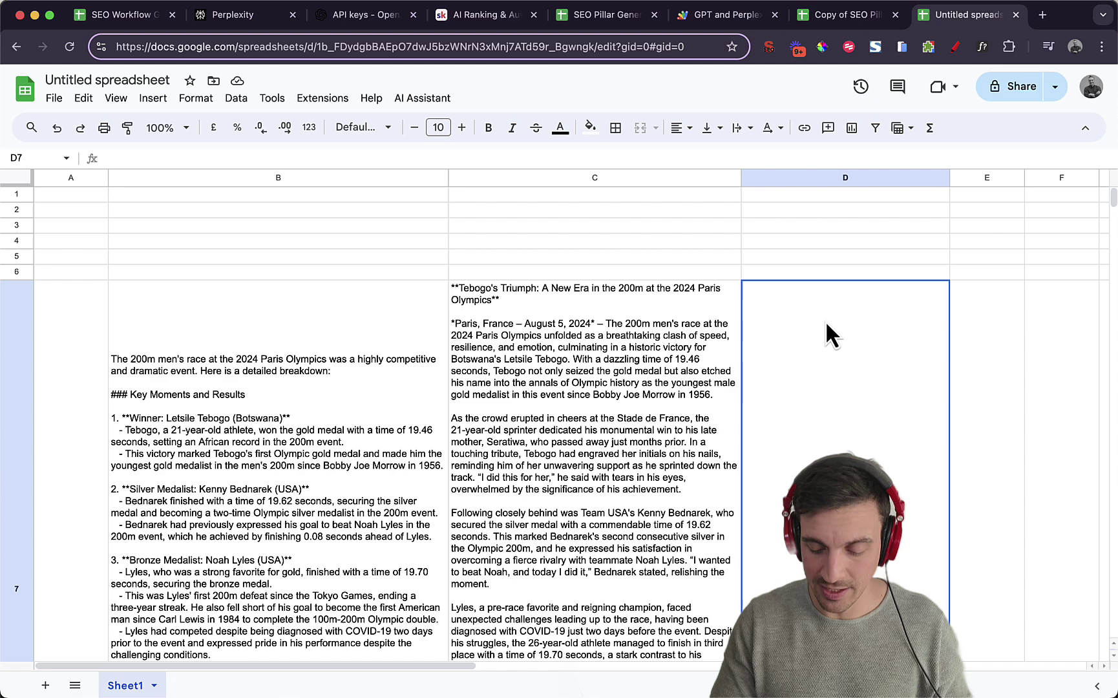
{"action": "type", "text": "=doll"}
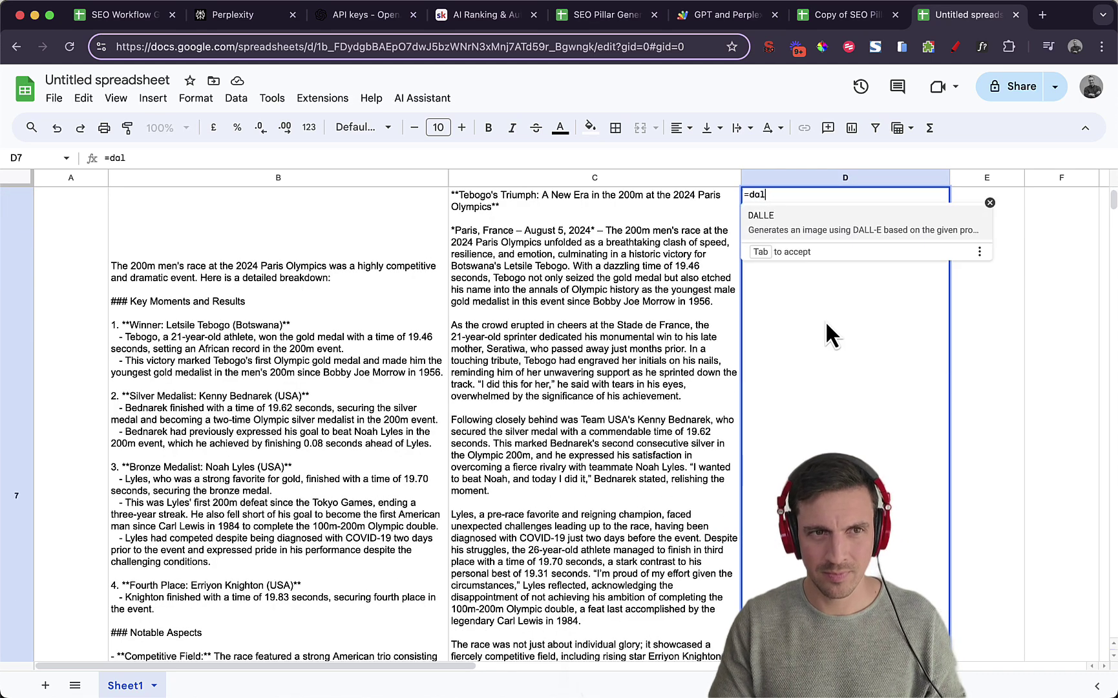
{"action": "key", "text": "Tab"}
{"action": "type", "text": "\"create a high quality image of "}
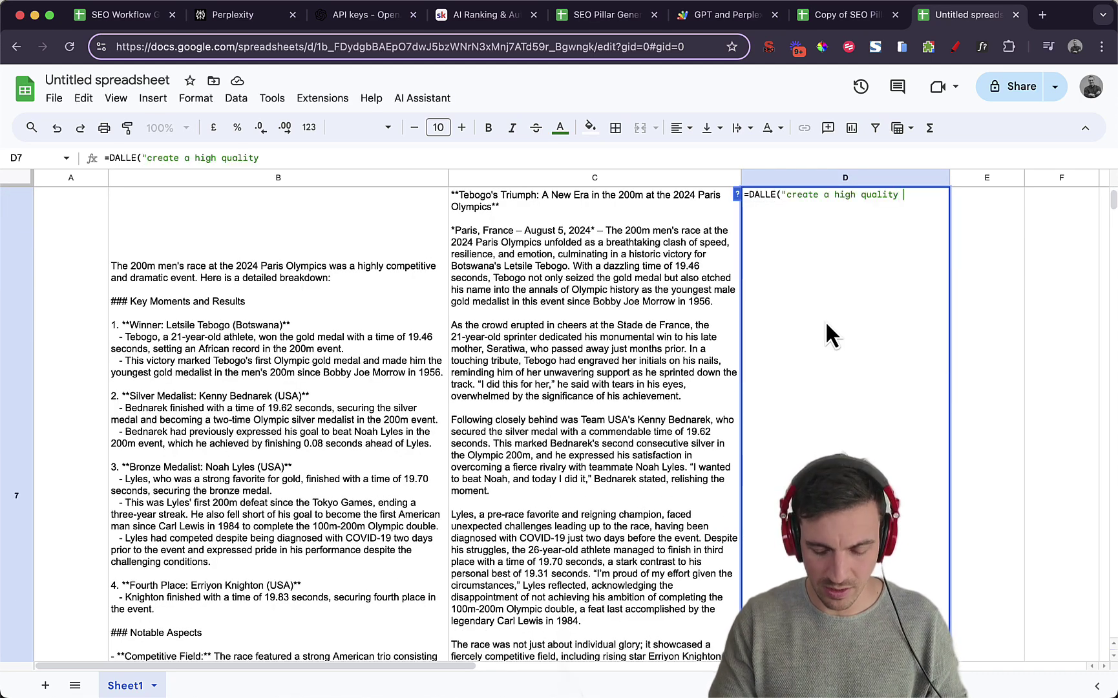
{"action": "type", "text": "the last "}
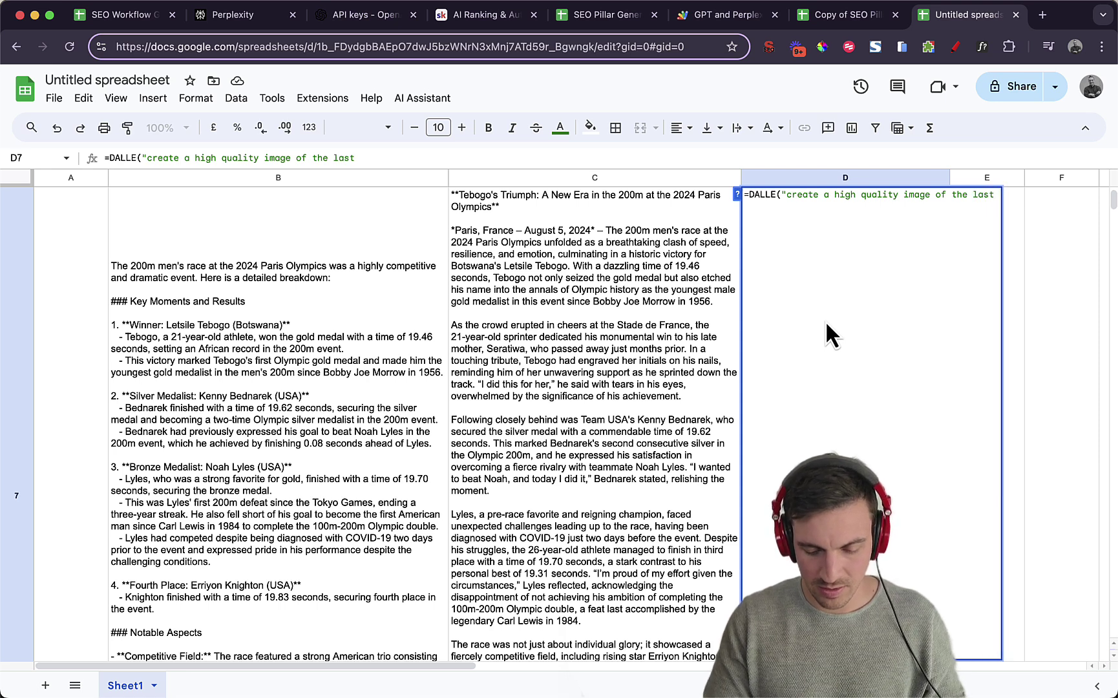
{"action": "type", "text": "meters"}
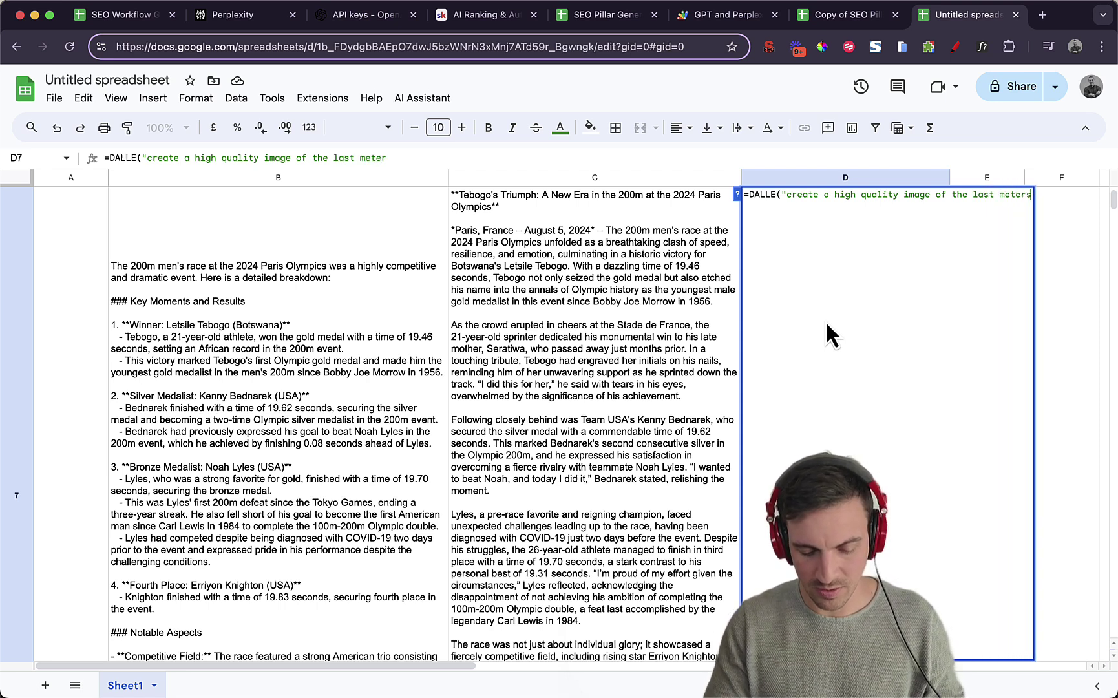
{"action": "type", "text": " of the 20"}
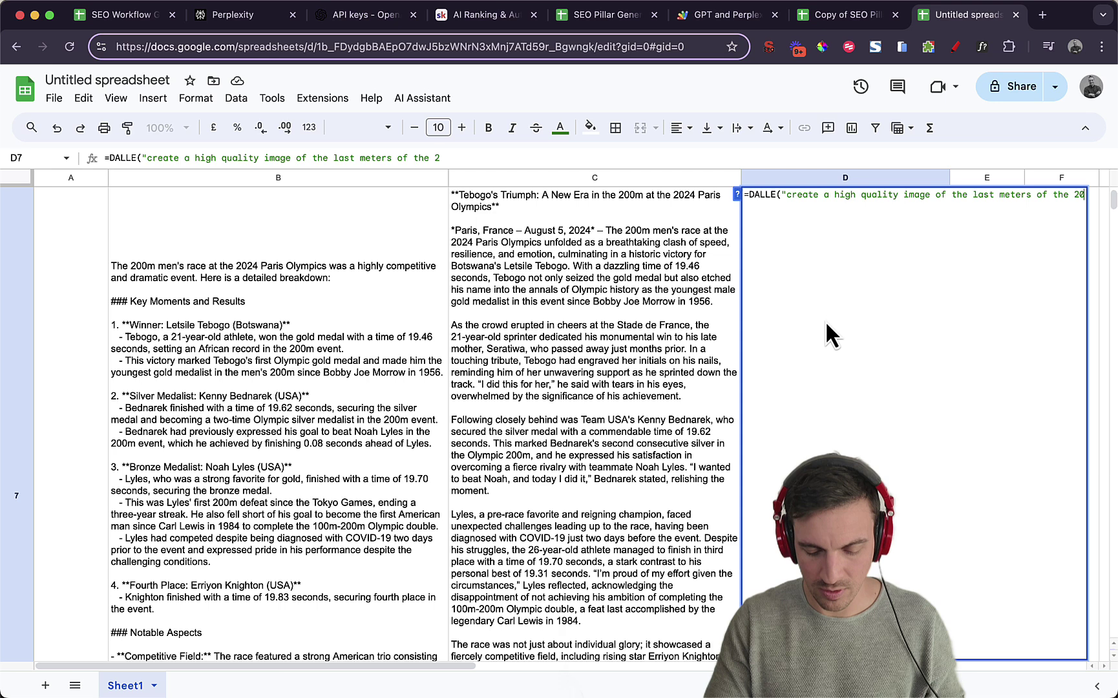
{"action": "type", "text": "0m sprint r"}
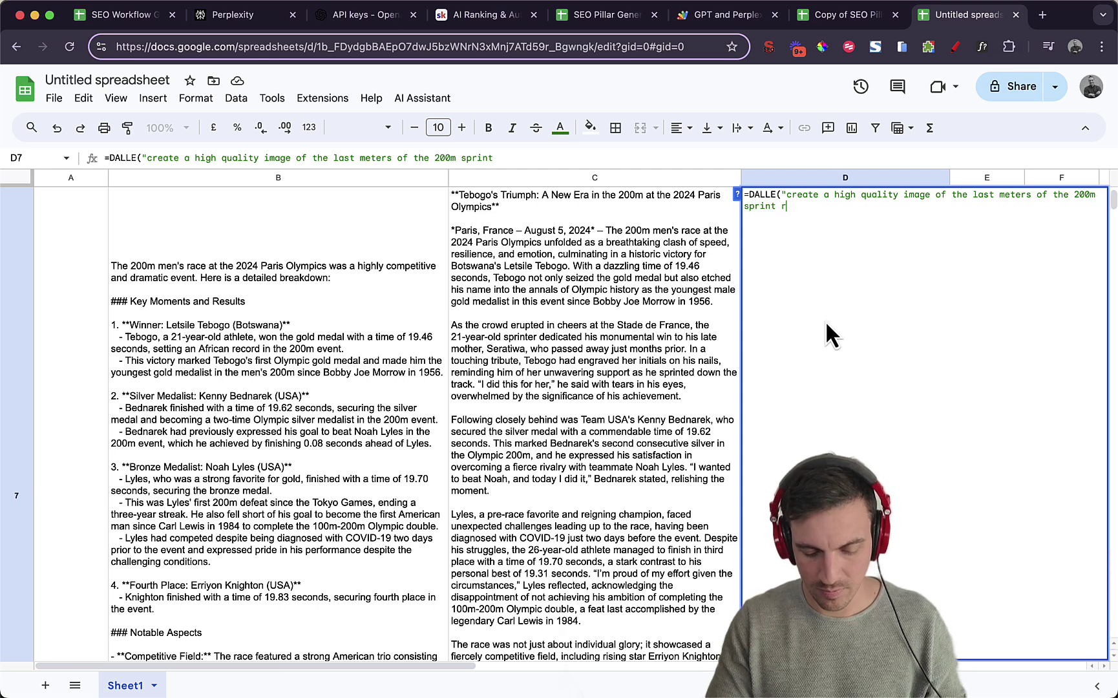
{"action": "type", "text": "ace at the 2024"}
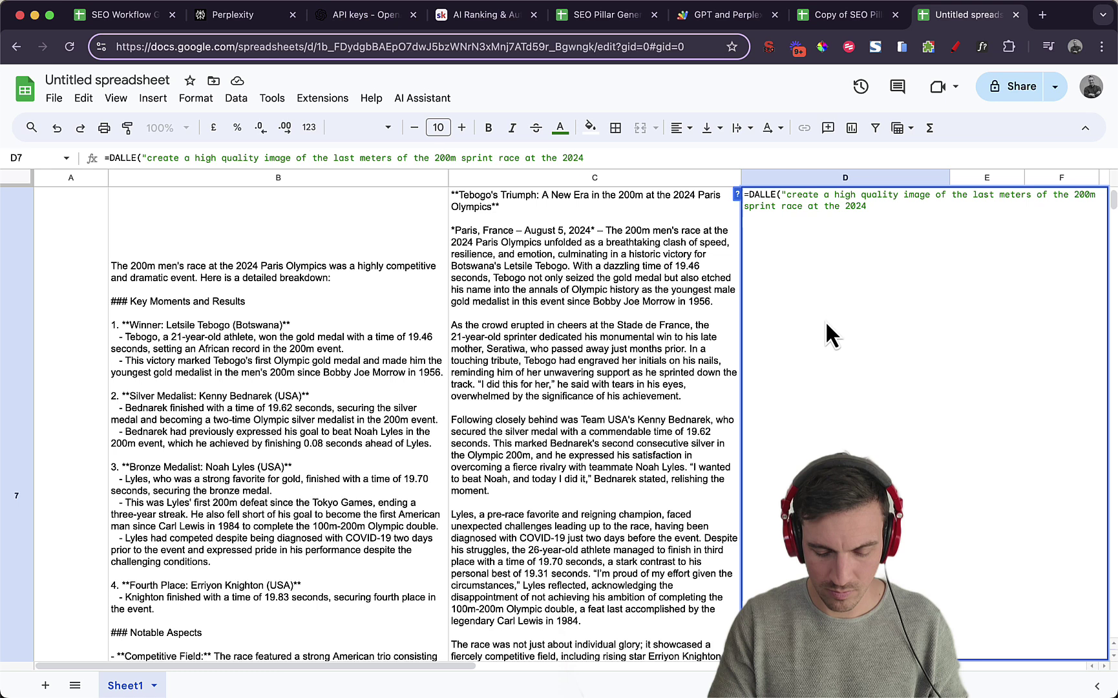
{"action": "type", "text": " olymnpics"}
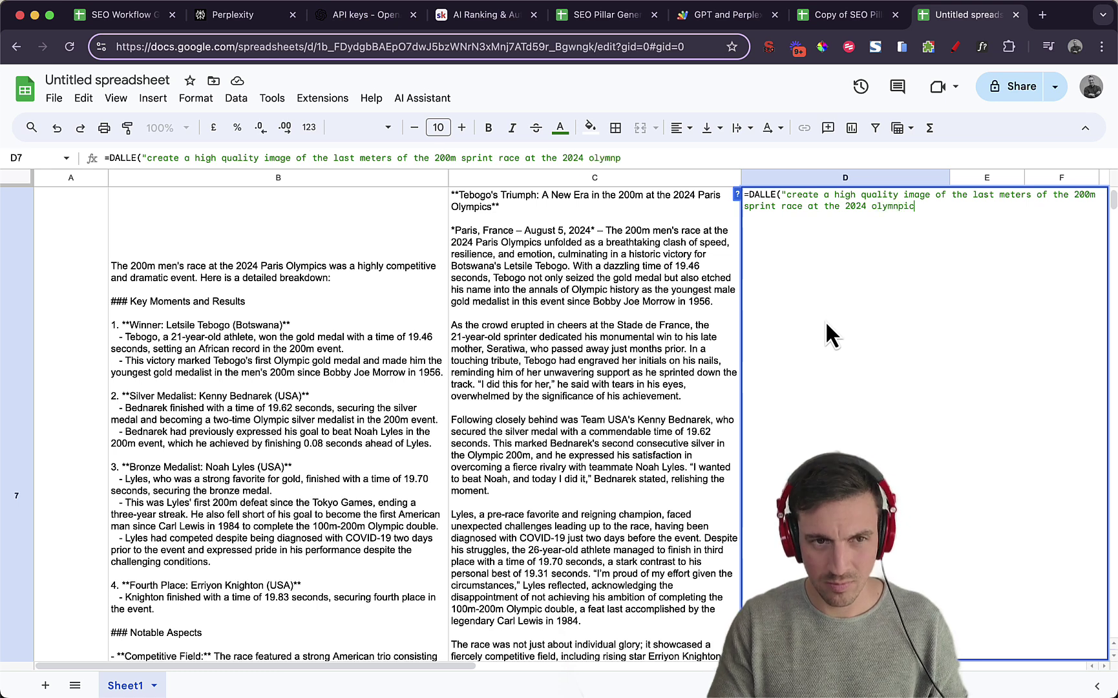
{"action": "type", "text": "\""}
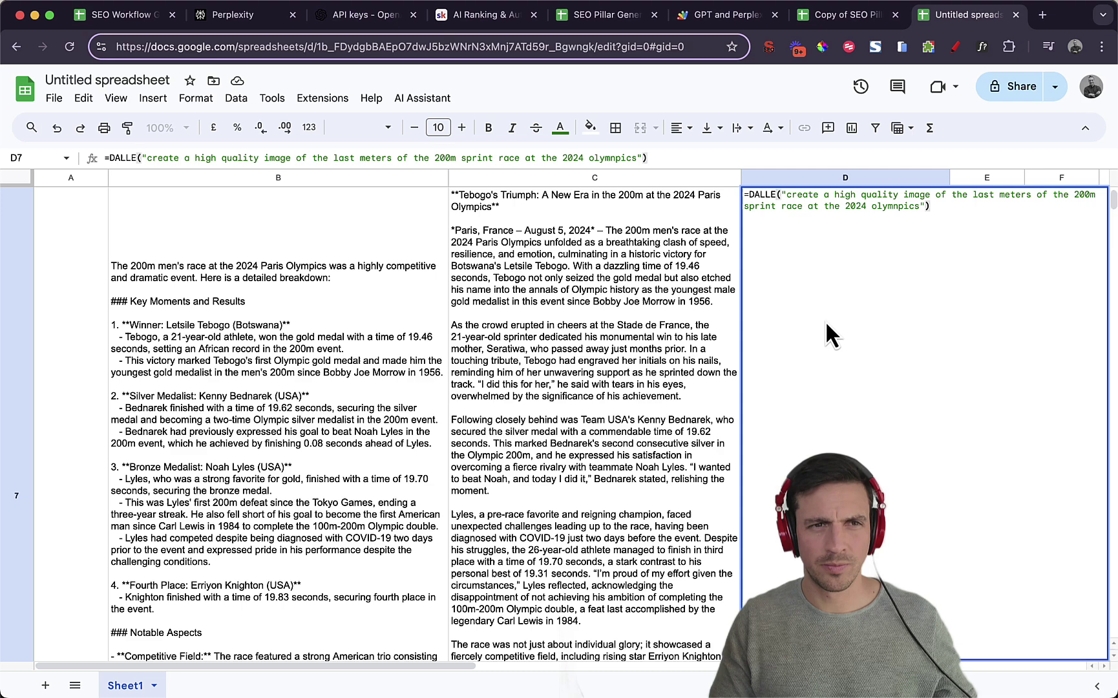
{"action": "key", "text": "Return"}
{"action": "scroll", "coordinate": [898, 290], "scroll_direction": "up", "scroll_amount": 4}
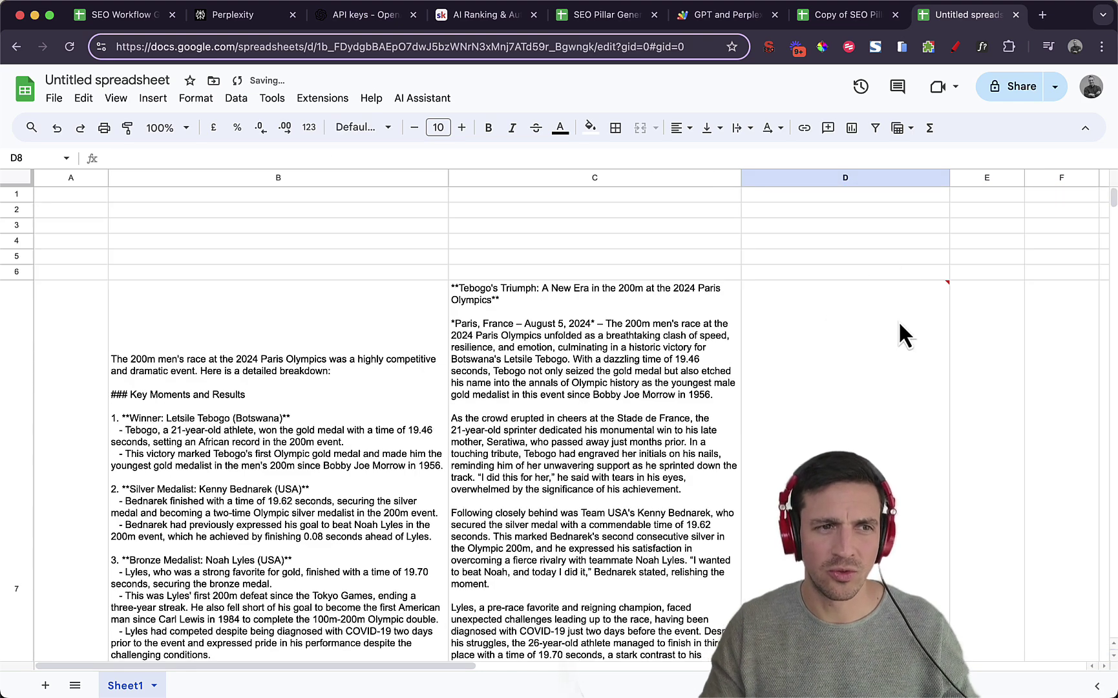
{"action": "scroll", "coordinate": [864, 395], "scroll_direction": "down", "scroll_amount": 1}
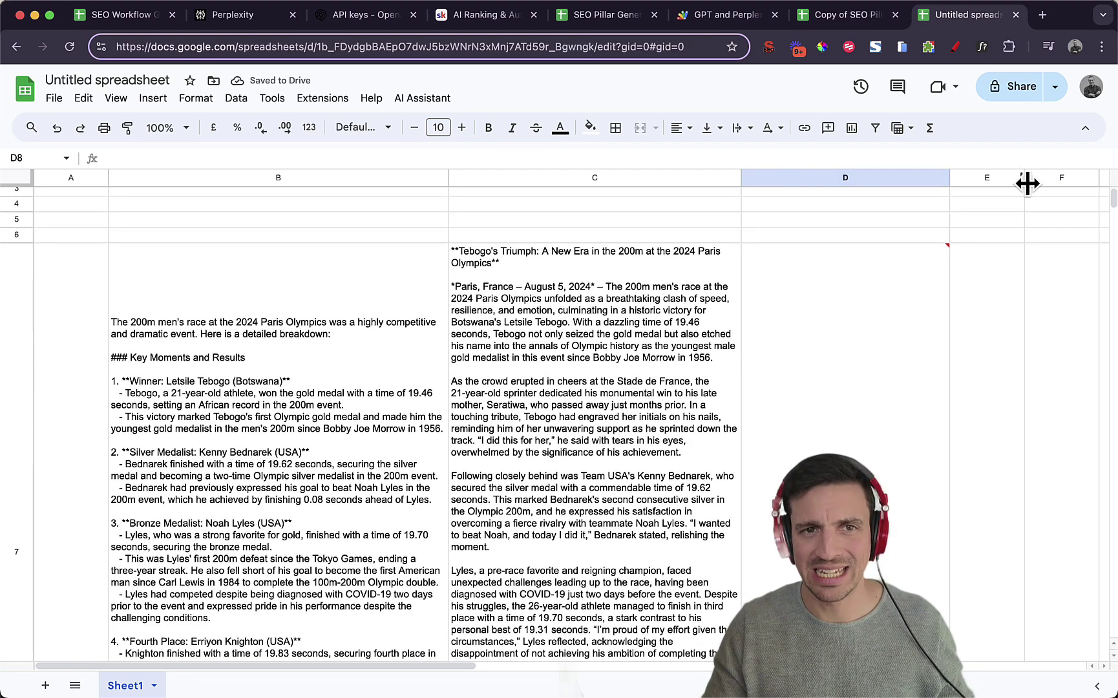
{"action": "left_click_drag", "start_coordinate": [1026, 183], "coordinate": [1091, 182]}
- Enter =IMAGE(D7) in cell E7
{"action": "left_click", "coordinate": [1013, 350]}
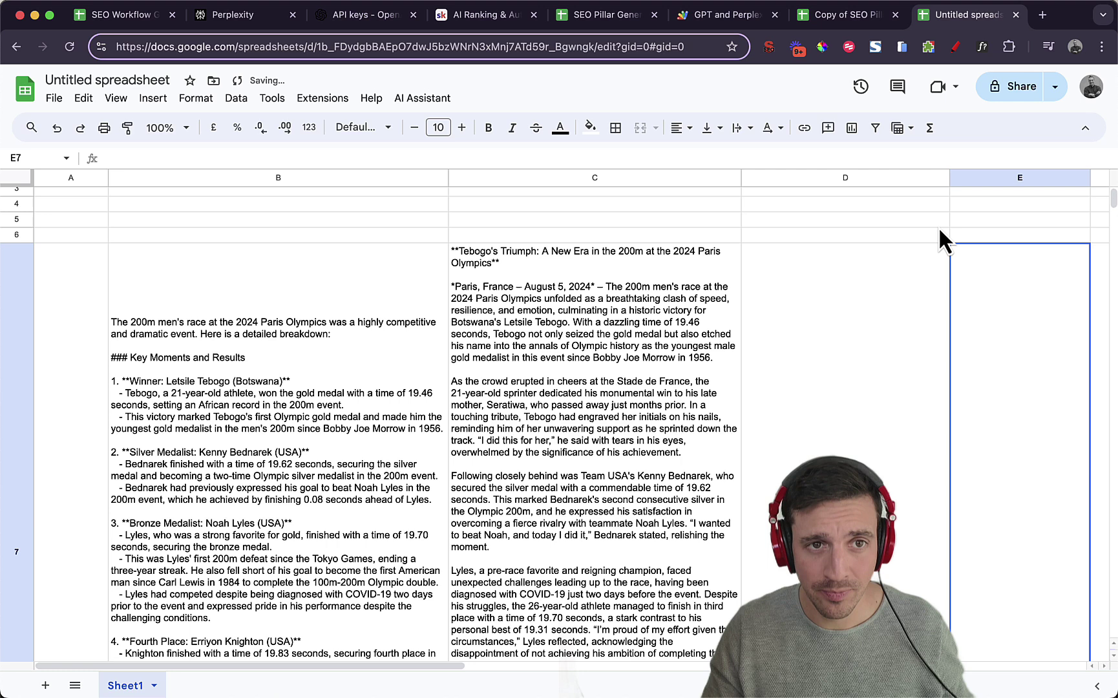
{"action": "type", "text": "="}
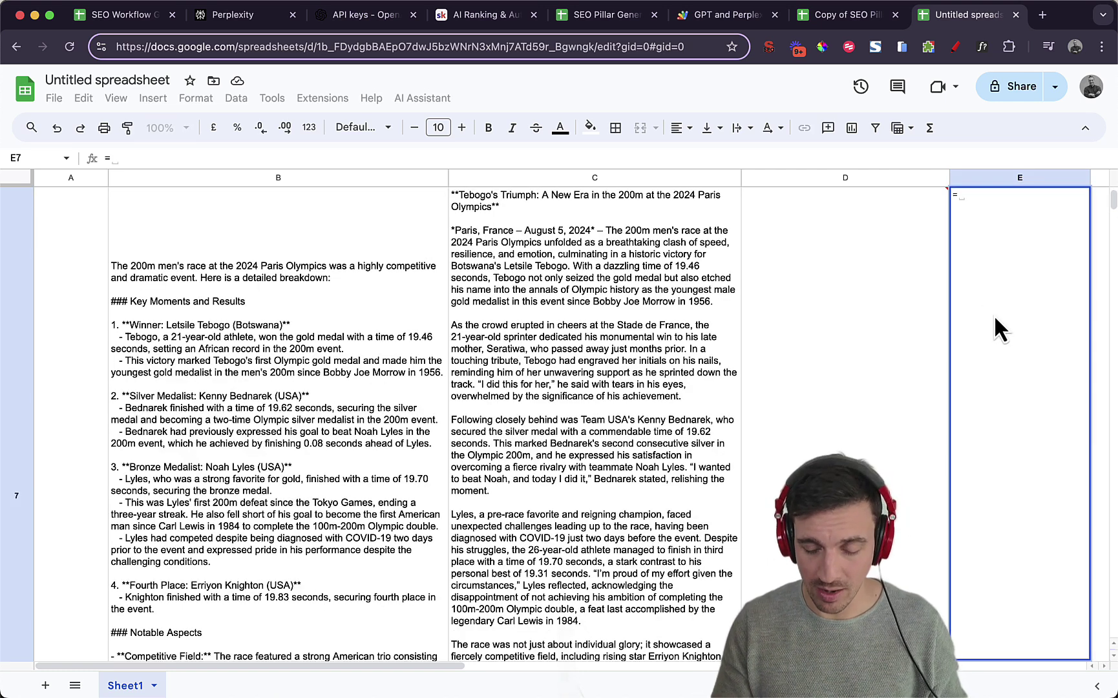
{"action": "type", "text": "io"}
{"action": "key", "text": "BackSpace"}
{"action": "type", "text": "ma"}
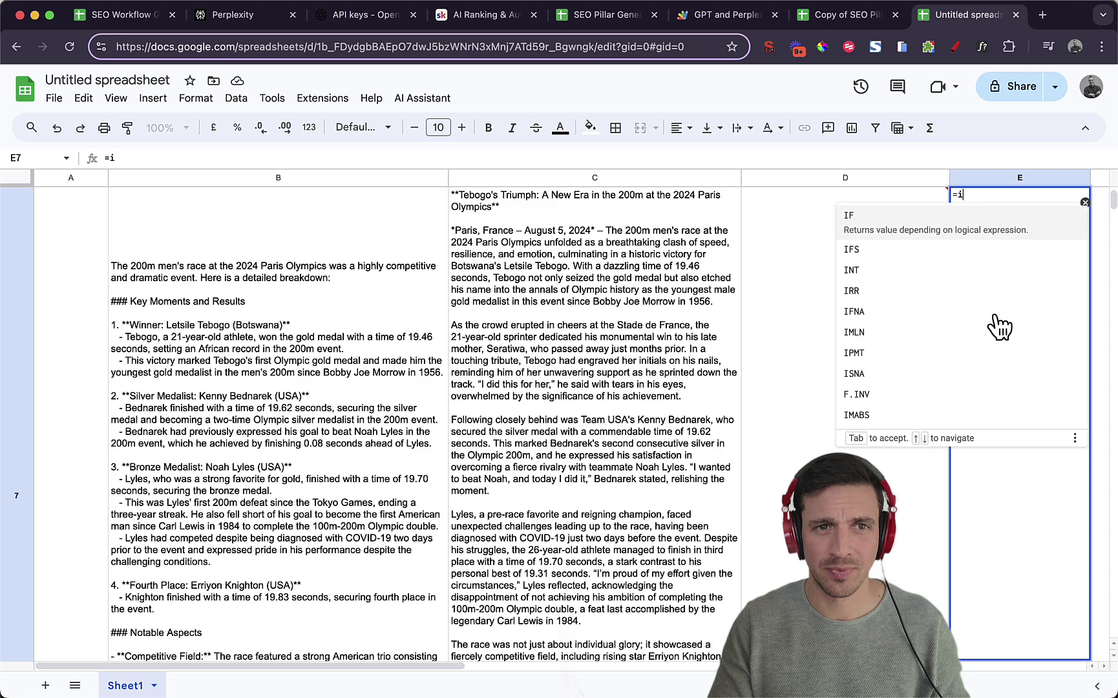
{"action": "key", "text": "Down"}
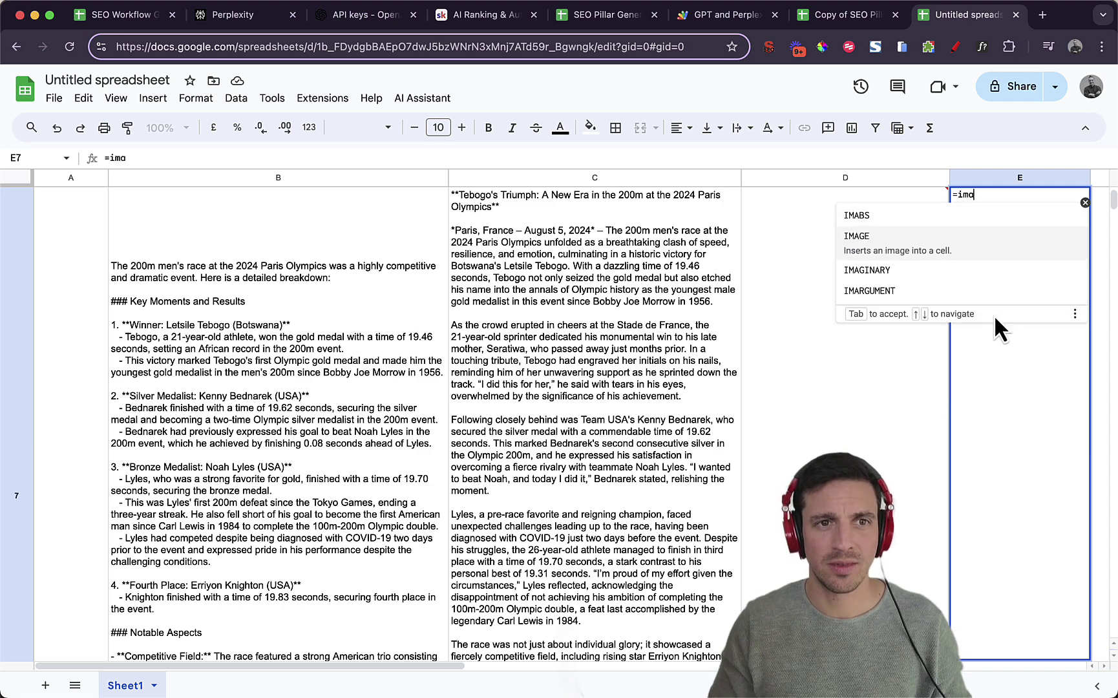
{"action": "key", "text": "Tab"}
{"action": "key", "text": "Left"}
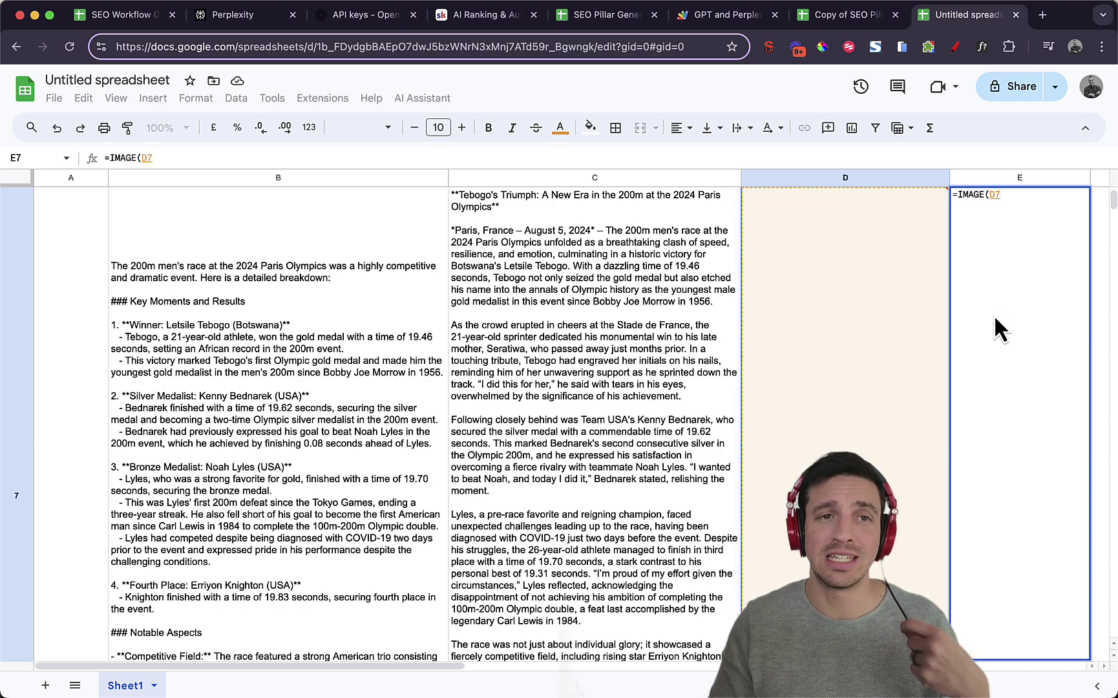
{"action": "key", "text": "Return"}
- Allow the sheet to access external data so D7's image link loads
{"action": "scroll", "coordinate": [970, 284], "scroll_direction": "up", "scroll_amount": 4}
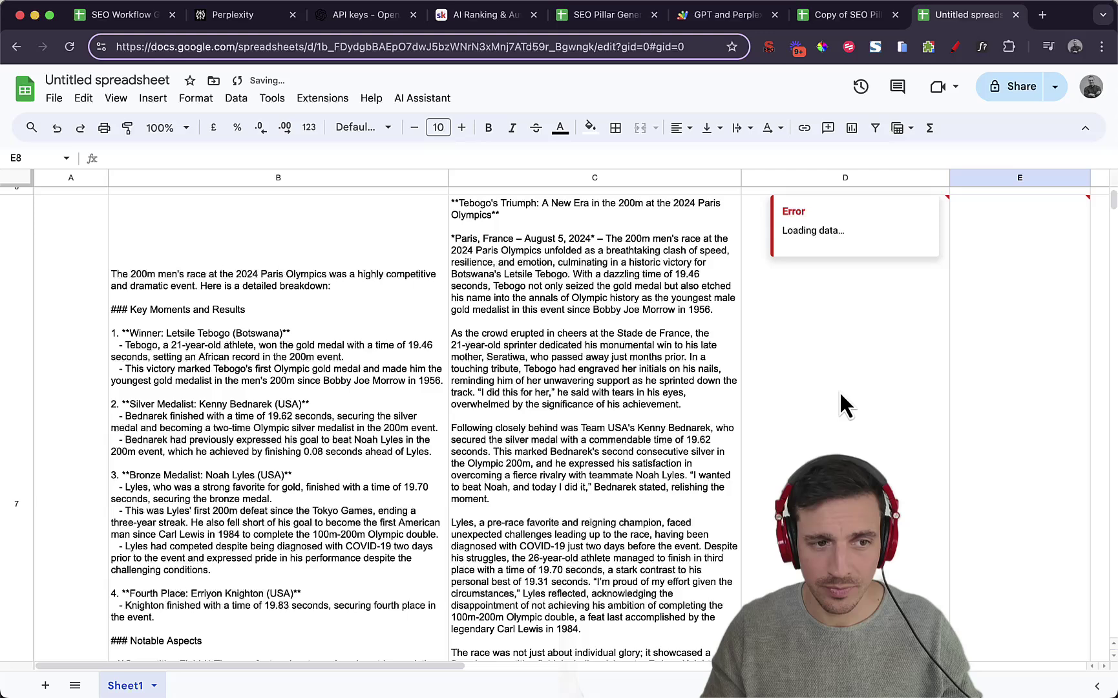
{"action": "left_click_drag", "start_coordinate": [417, 671], "coordinate": [565, 672]}
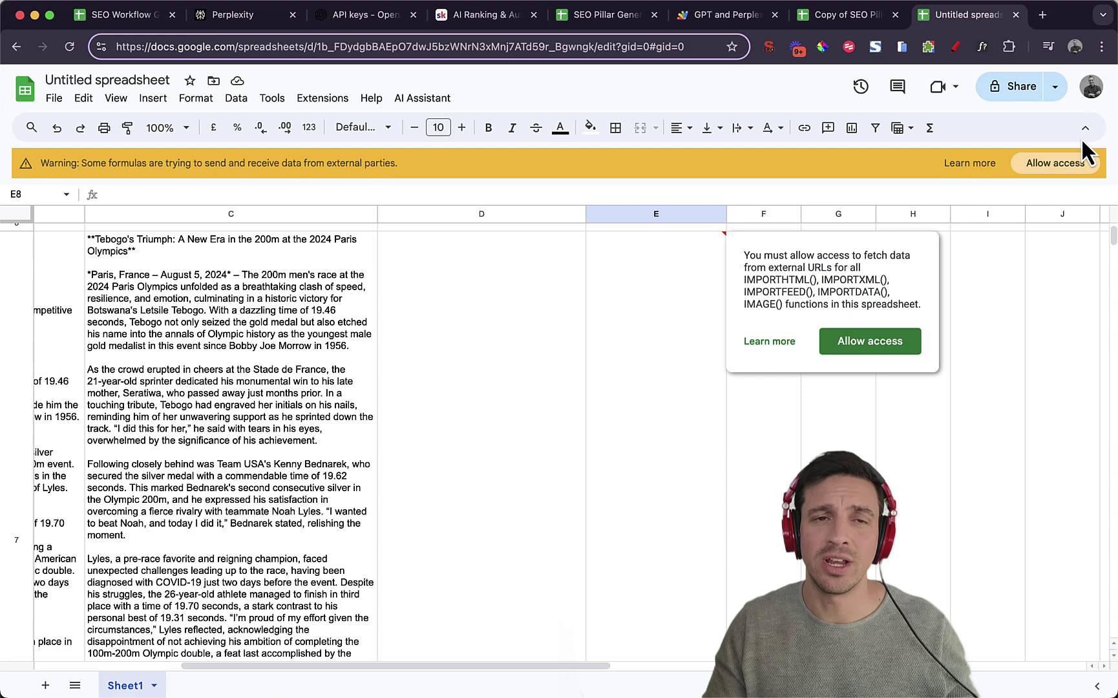
{"action": "left_click", "coordinate": [1043, 170]}
- Set E7's vertical alignment to Top so the image sits at the top of its cell
{"action": "scroll", "coordinate": [556, 416], "scroll_direction": "down", "scroll_amount": 3}
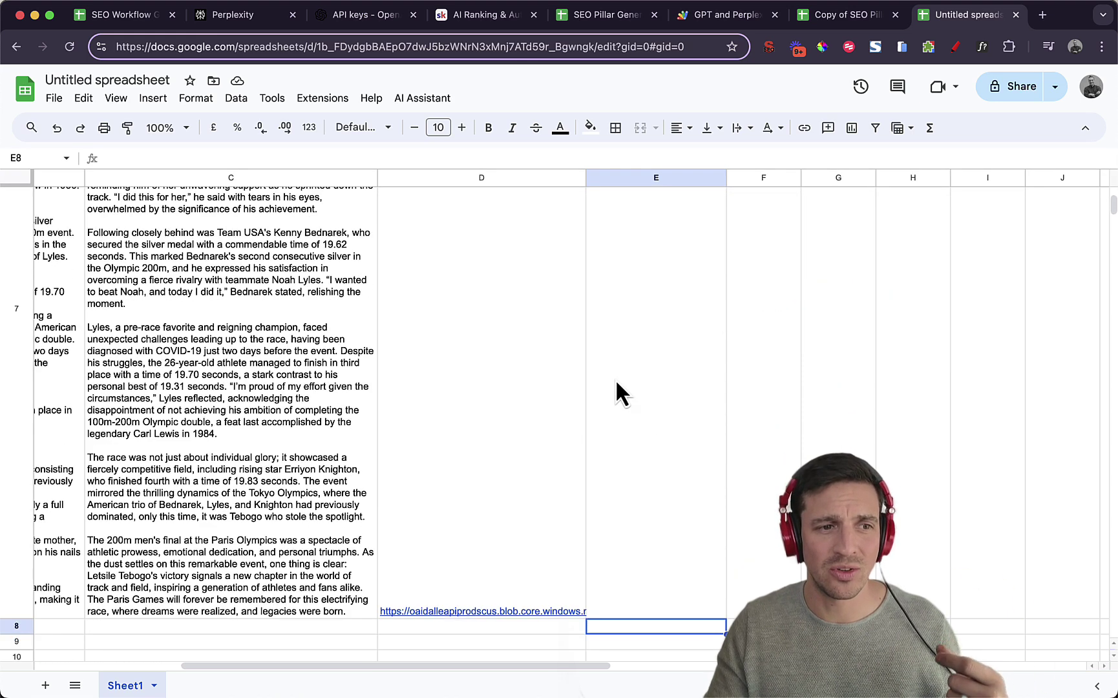
{"action": "scroll", "coordinate": [624, 359], "scroll_direction": "up", "scroll_amount": 4}
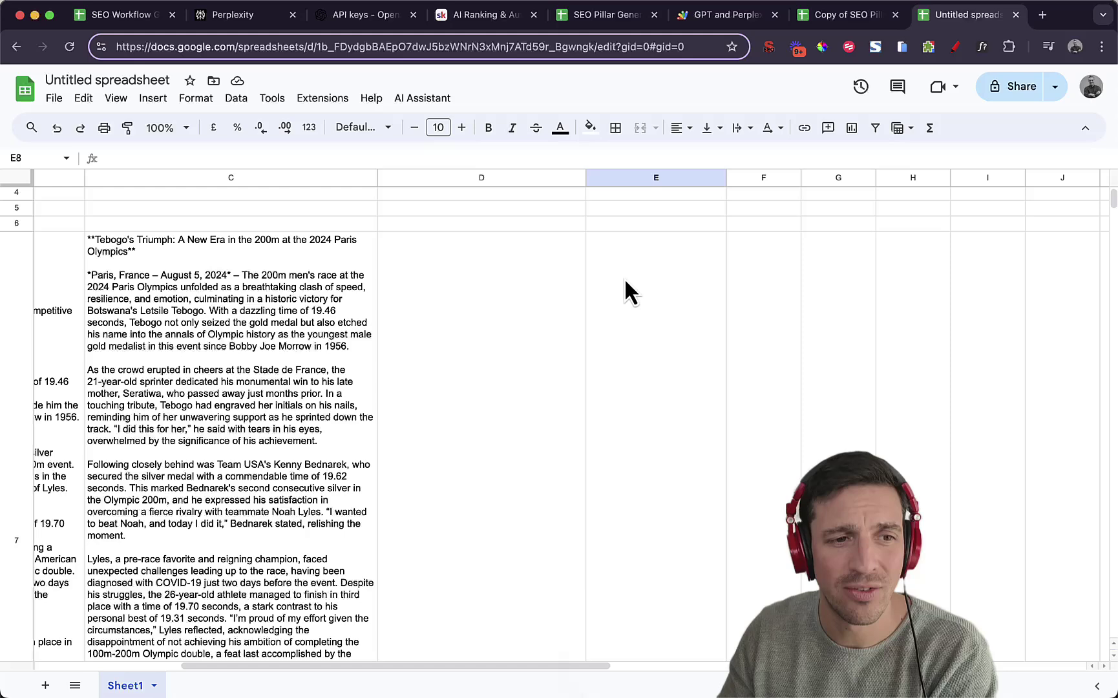
{"action": "scroll", "coordinate": [624, 278], "scroll_direction": "down", "scroll_amount": 4}
{"action": "left_click", "coordinate": [632, 297]}
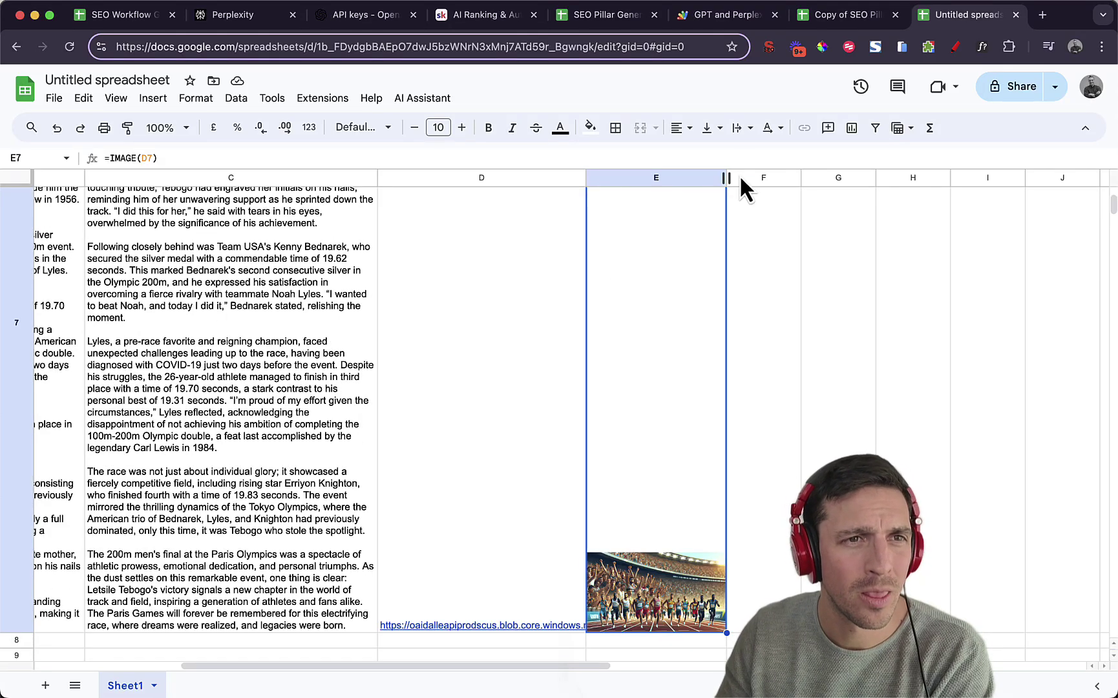
{"action": "left_click", "coordinate": [711, 128]}
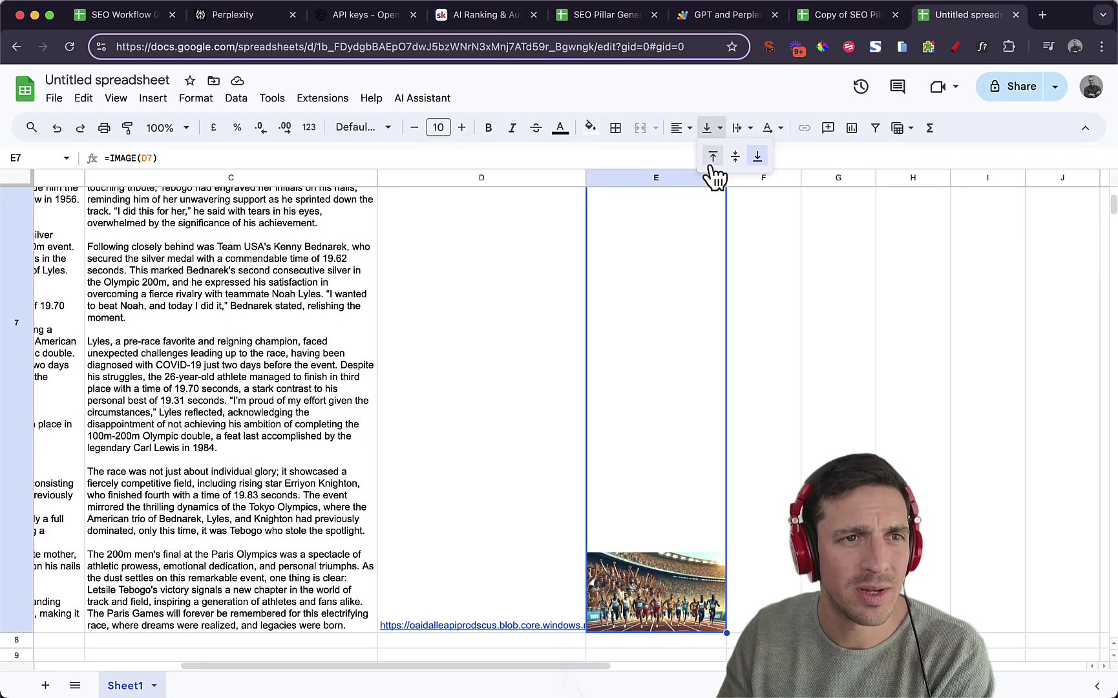
{"action": "left_click", "coordinate": [709, 154]}
- Review the Perplexity, GPT and DALLE formulas in B7, C7 and D7
{"action": "scroll", "coordinate": [653, 443], "scroll_direction": "up", "scroll_amount": 4}
{"action": "left_click", "coordinate": [309, 439]}
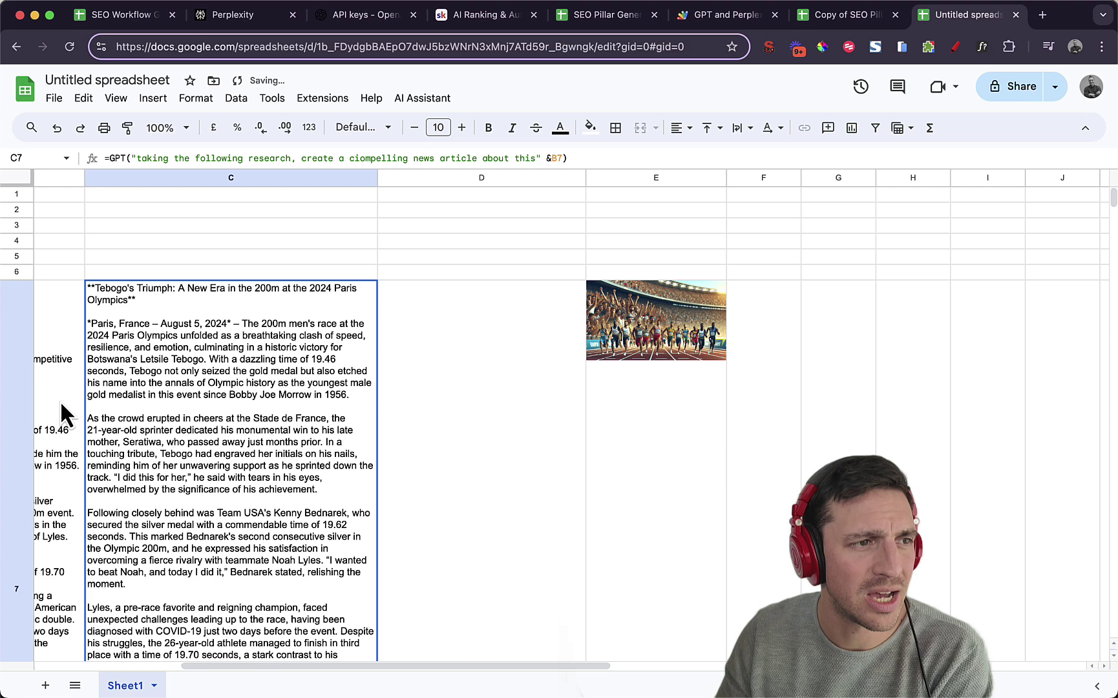
{"action": "left_click", "coordinate": [61, 407]}
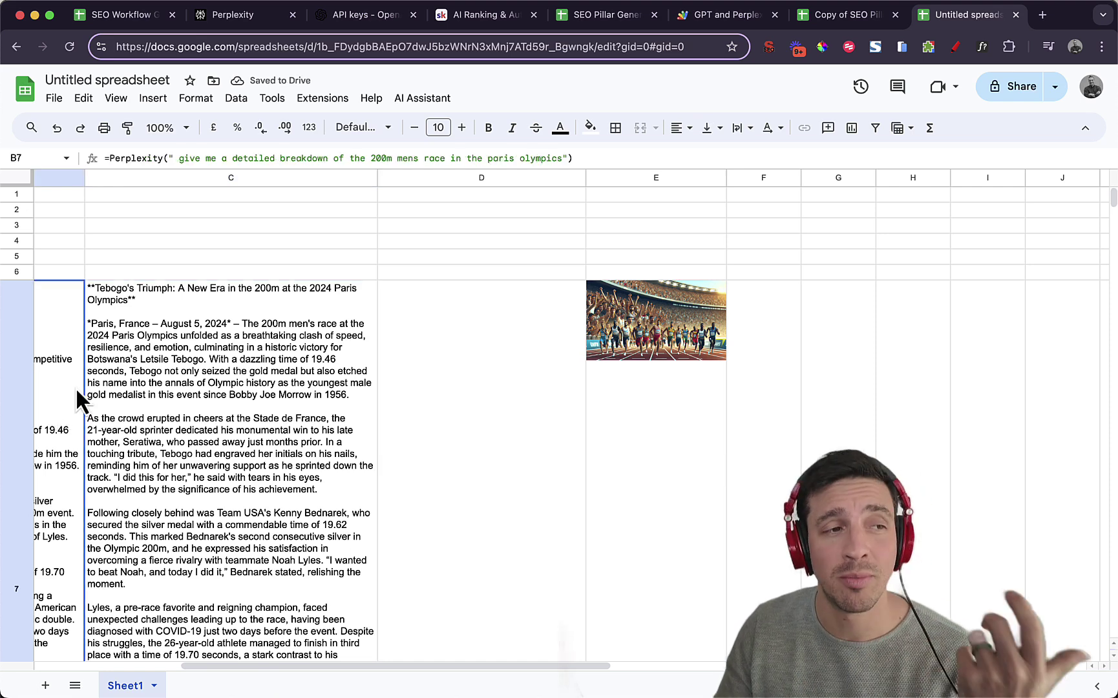
{"action": "left_click", "coordinate": [218, 344]}
{"action": "left_click", "coordinate": [440, 349]}
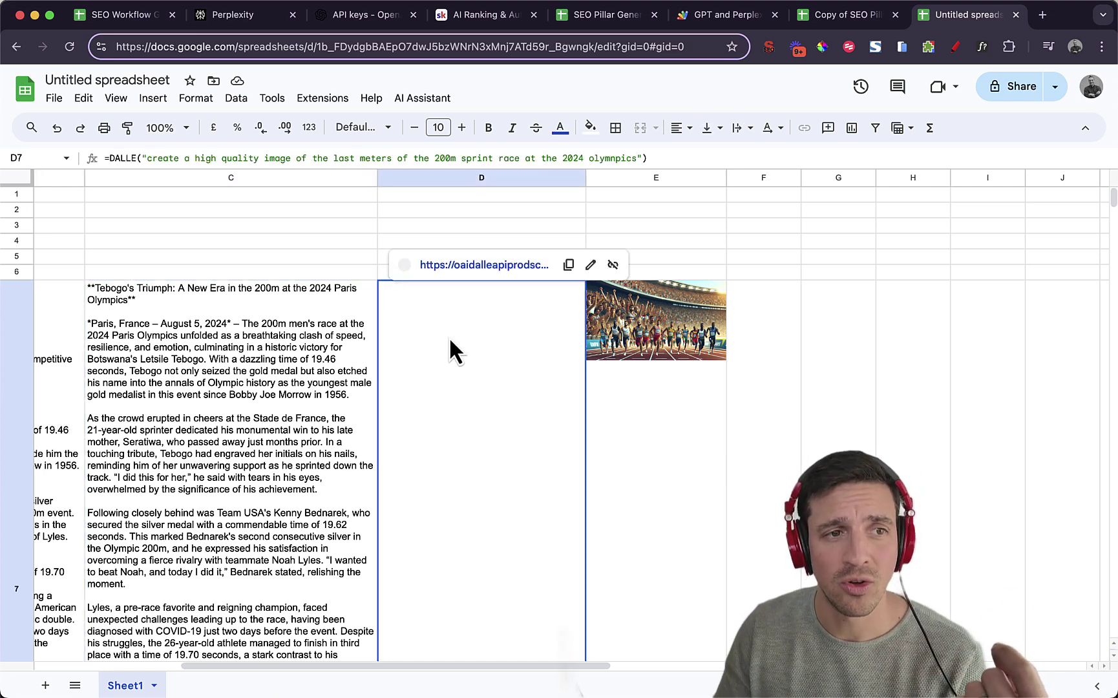
- Hide column D, which holds the DALLE image link
{"action": "right_click", "coordinate": [460, 178]}
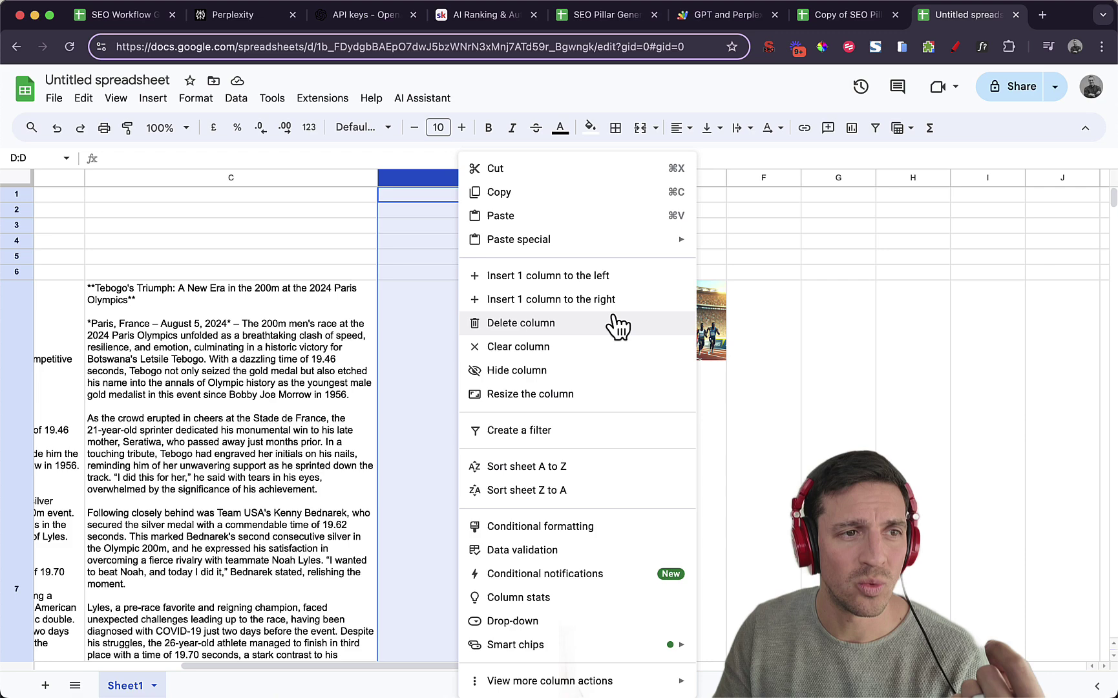
{"action": "left_click", "coordinate": [517, 369]}
{"action": "scroll", "coordinate": [423, 418], "scroll_direction": "down", "scroll_amount": 2}
{"action": "key", "text": "ctrl+Home"}
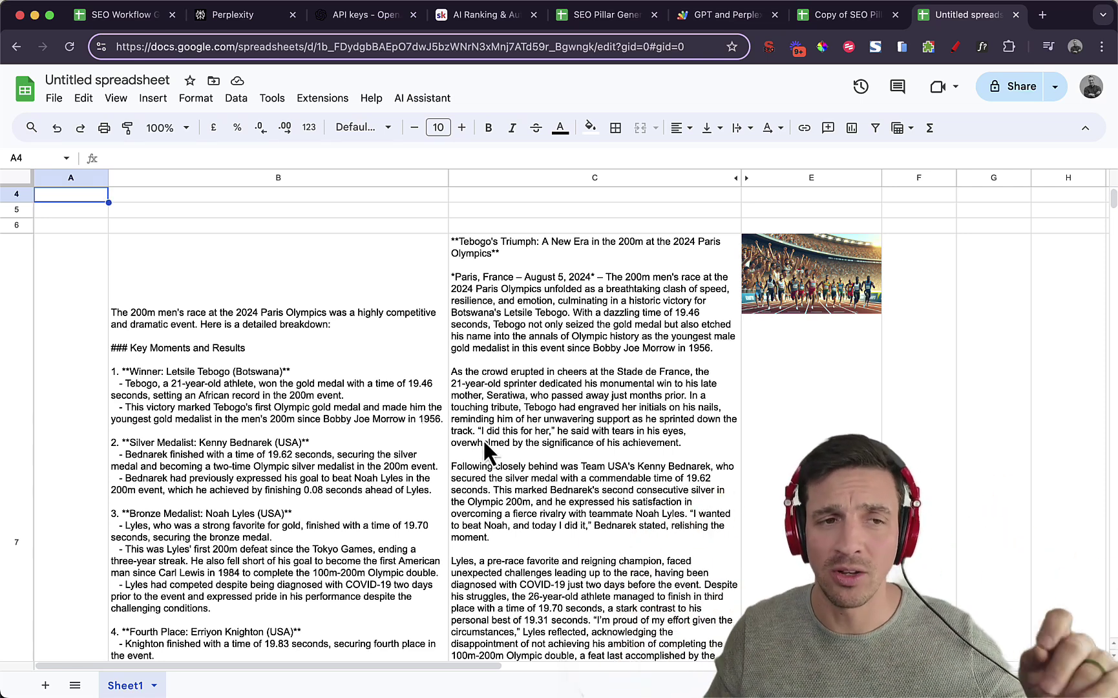
- Recheck the formulas in B7, C7 and the IMAGE formula in E7
{"action": "left_click", "coordinate": [776, 407]}
{"action": "left_click", "coordinate": [669, 388]}
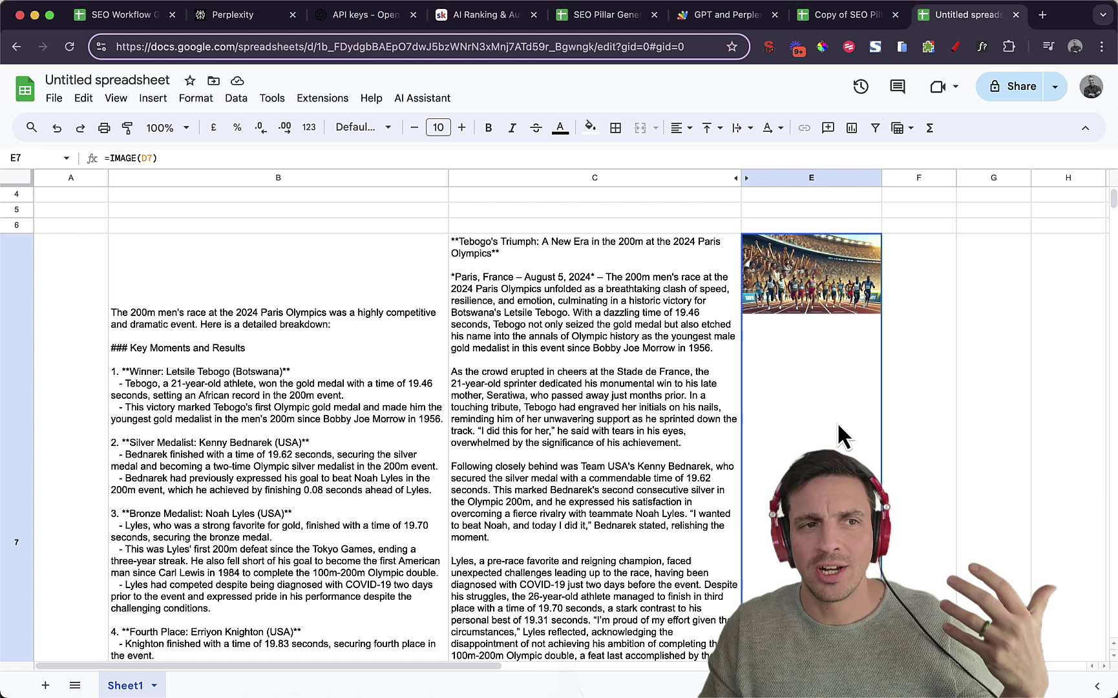
{"action": "left_click", "coordinate": [599, 479]}
{"action": "left_click", "coordinate": [277, 491]}
{"action": "left_click", "coordinate": [554, 470]}
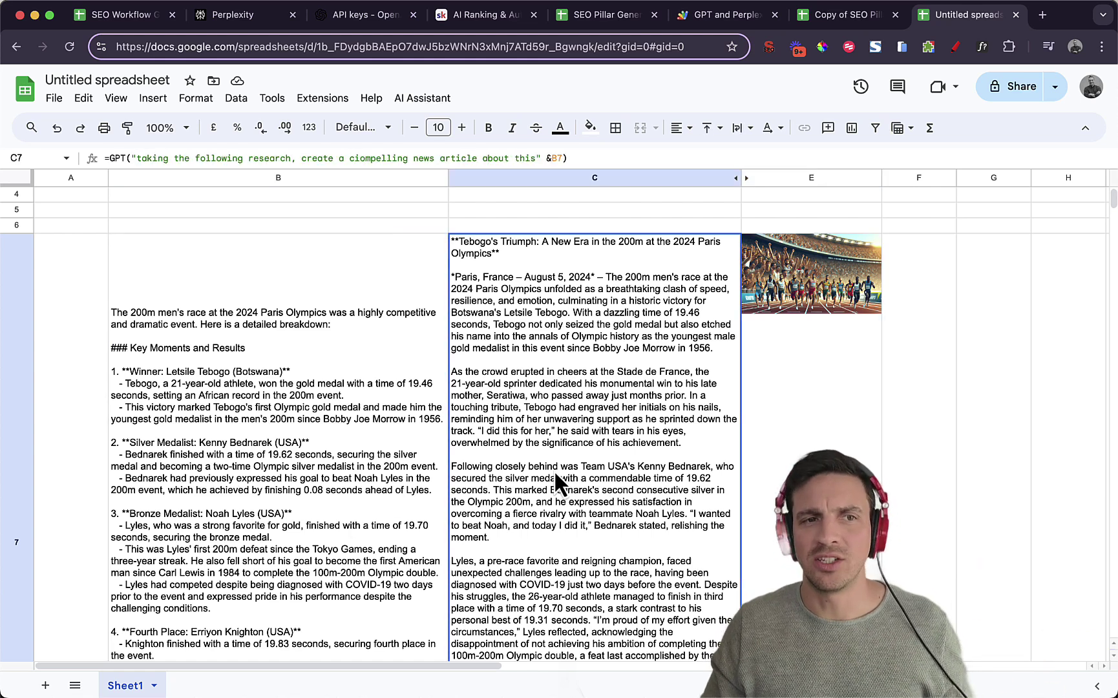
{"action": "left_click", "coordinate": [878, 363]}
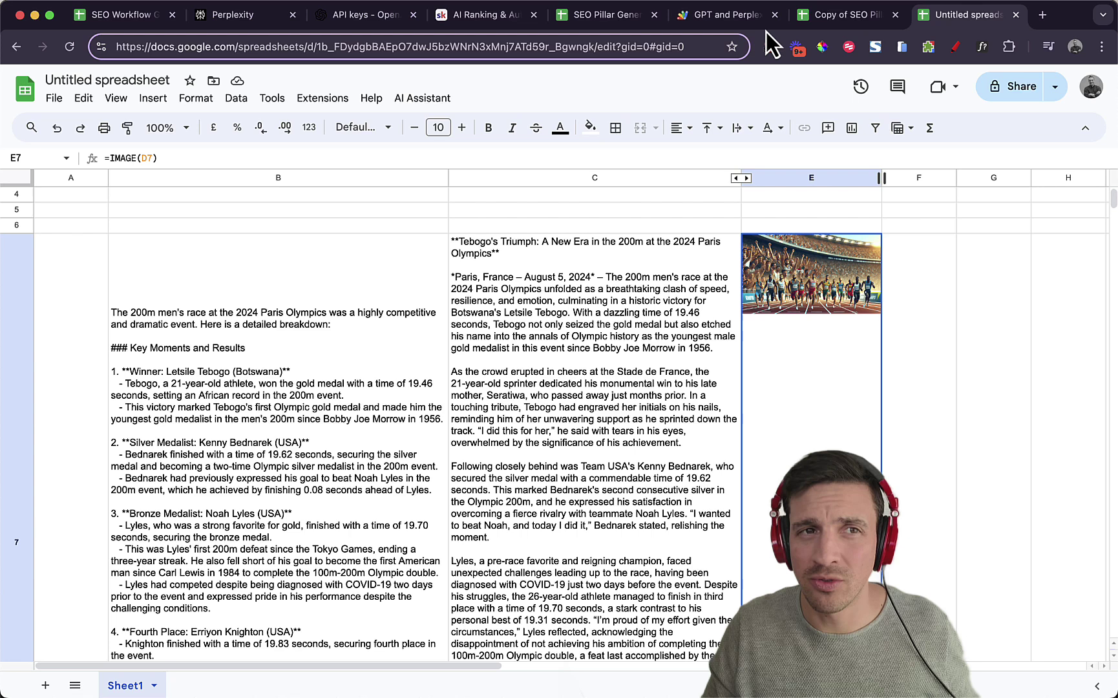
{"action": "left_click", "coordinate": [739, 25]}
- Scroll through Code.gs to the DALLE image size value 1792x1024
{"action": "left_click", "coordinate": [798, 313]}
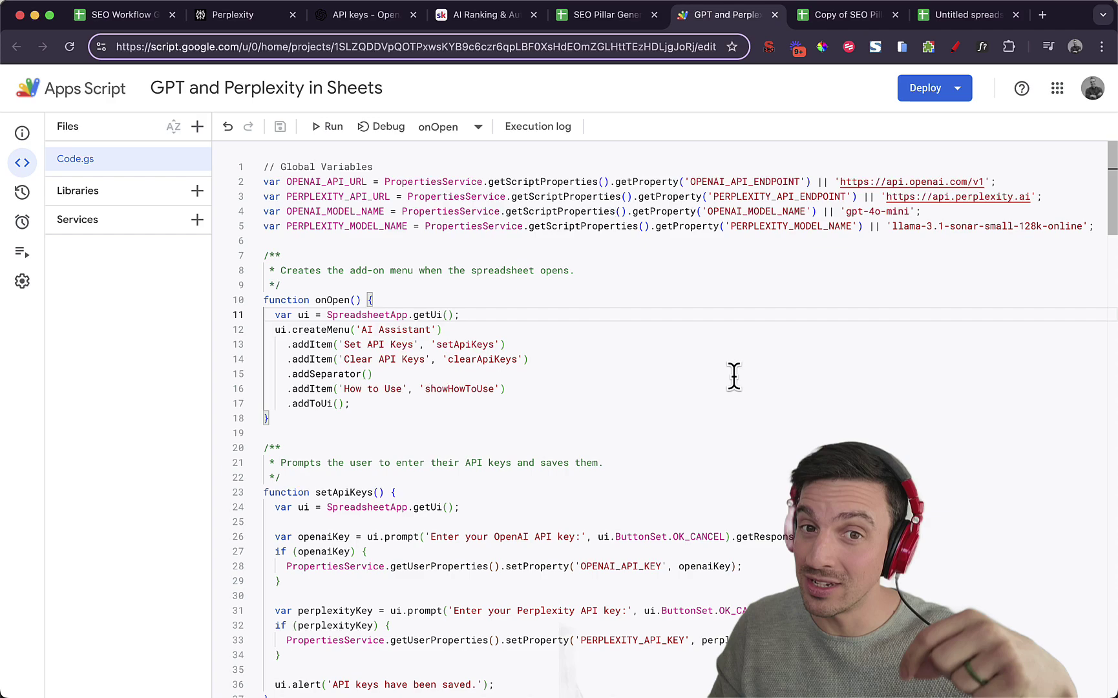
{"action": "scroll", "coordinate": [734, 376], "scroll_direction": "down", "scroll_amount": 10}
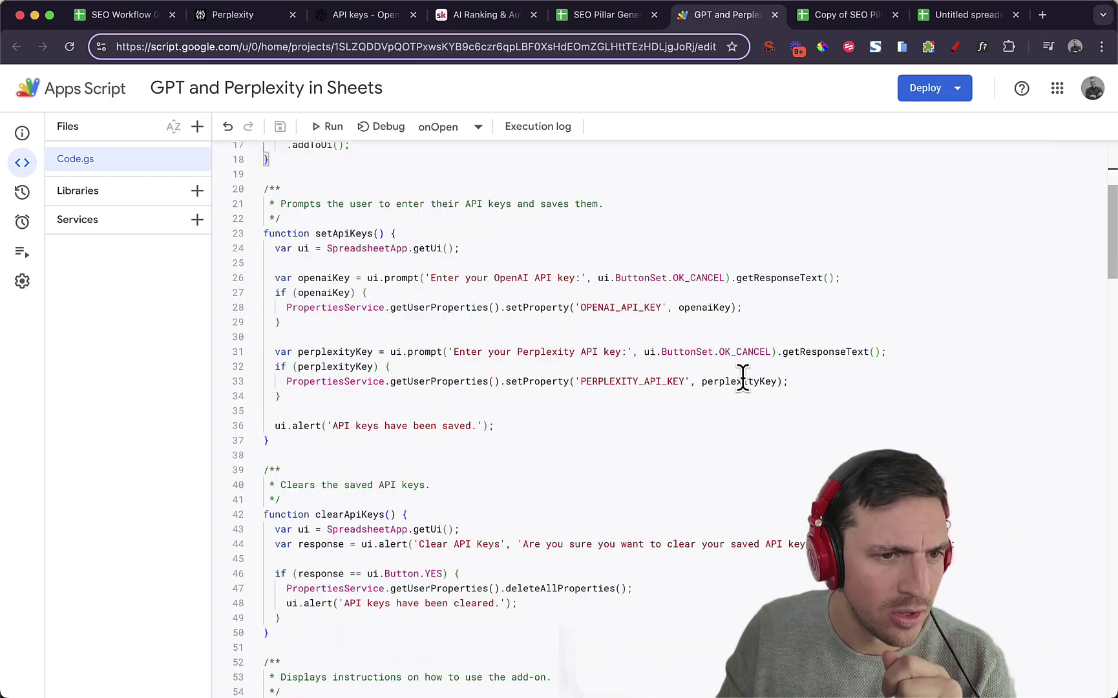
{"action": "scroll", "coordinate": [735, 357], "scroll_direction": "down", "scroll_amount": 12}
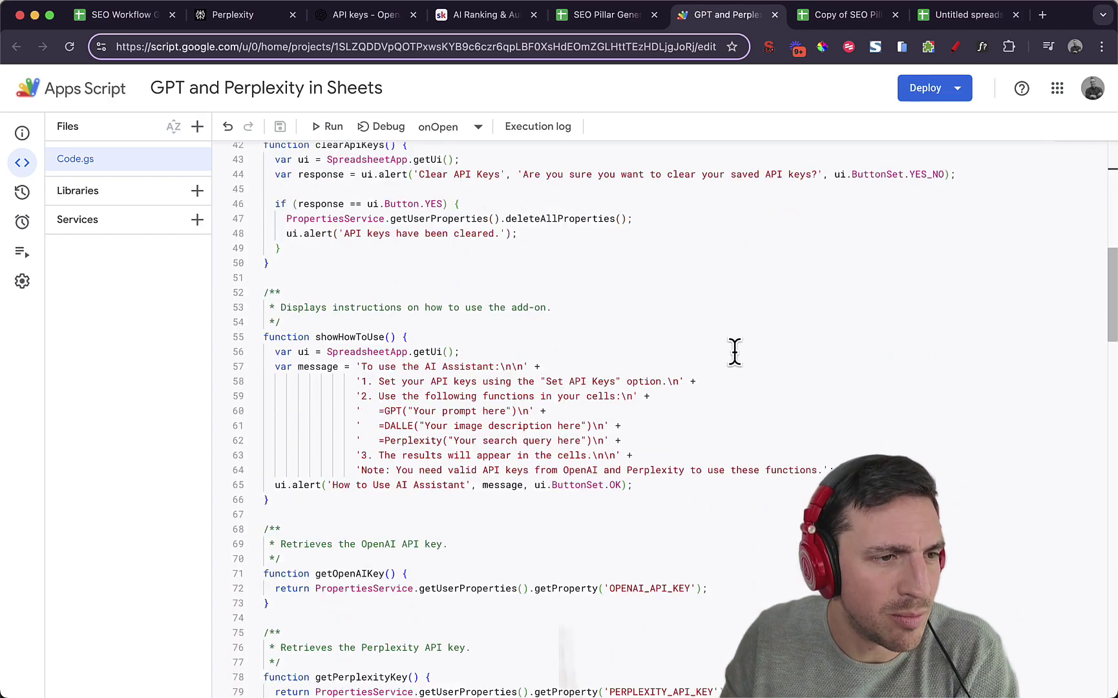
{"action": "scroll", "coordinate": [707, 357], "scroll_direction": "down", "scroll_amount": 12}
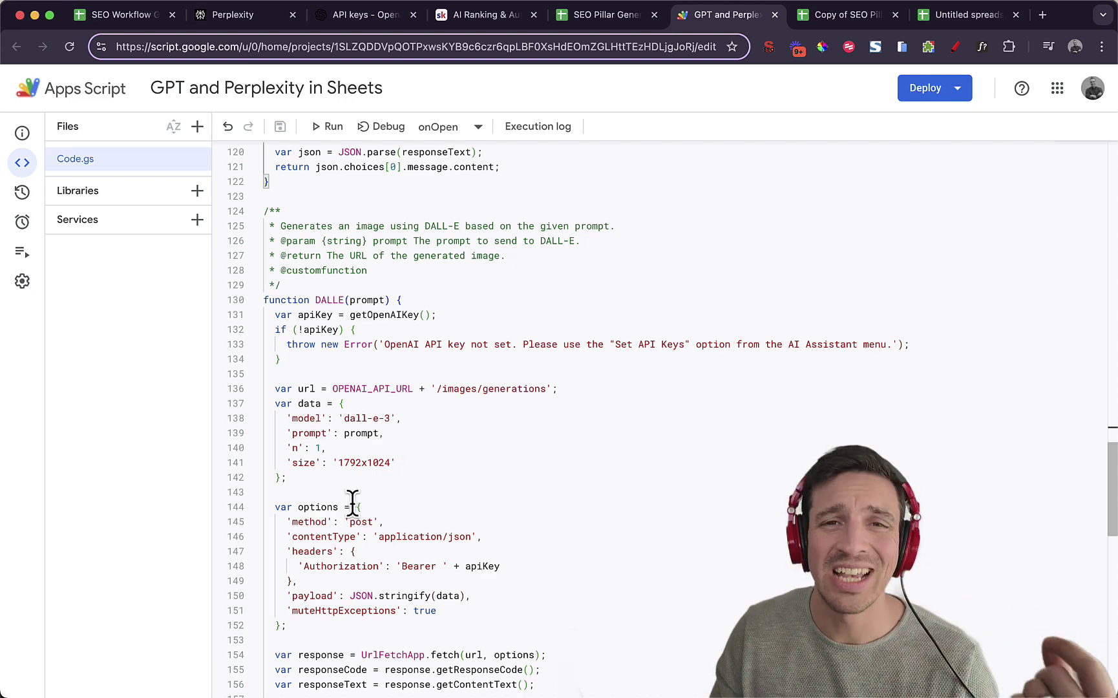
{"action": "double_click", "coordinate": [359, 462]}
- Review the Perplexity SEO research assistant system prompt in Code.gs
{"action": "scroll", "coordinate": [356, 465], "scroll_direction": "up", "scroll_amount": 5}
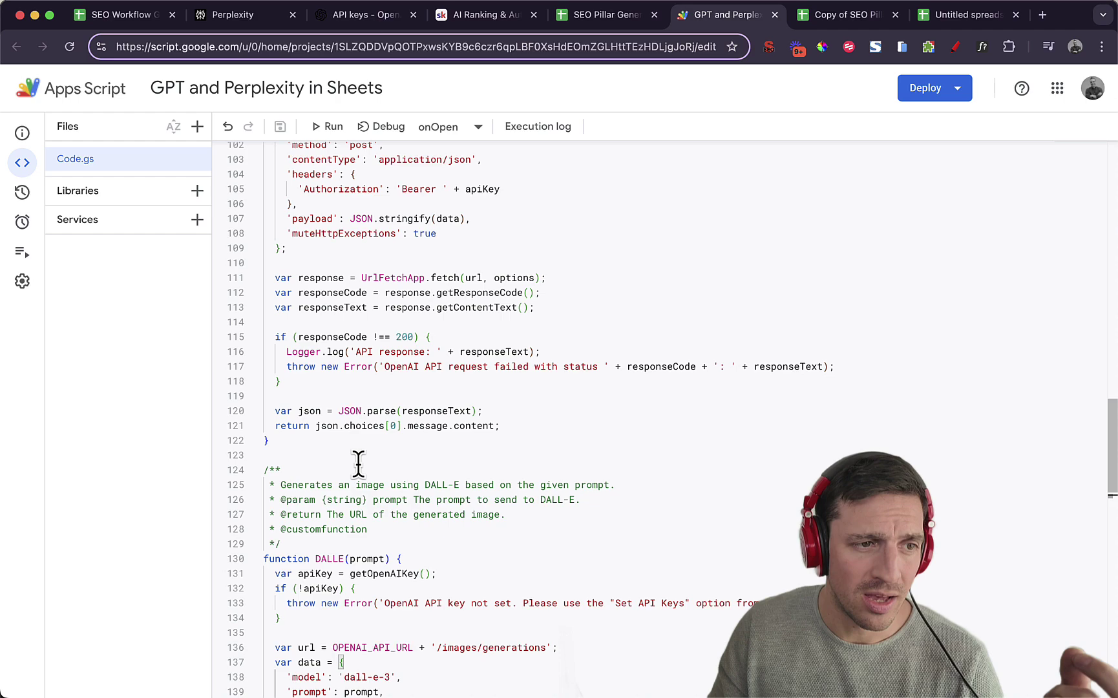
{"action": "scroll", "coordinate": [369, 459], "scroll_direction": "up", "scroll_amount": 5}
{"action": "scroll", "coordinate": [381, 479], "scroll_direction": "down", "scroll_amount": 20}
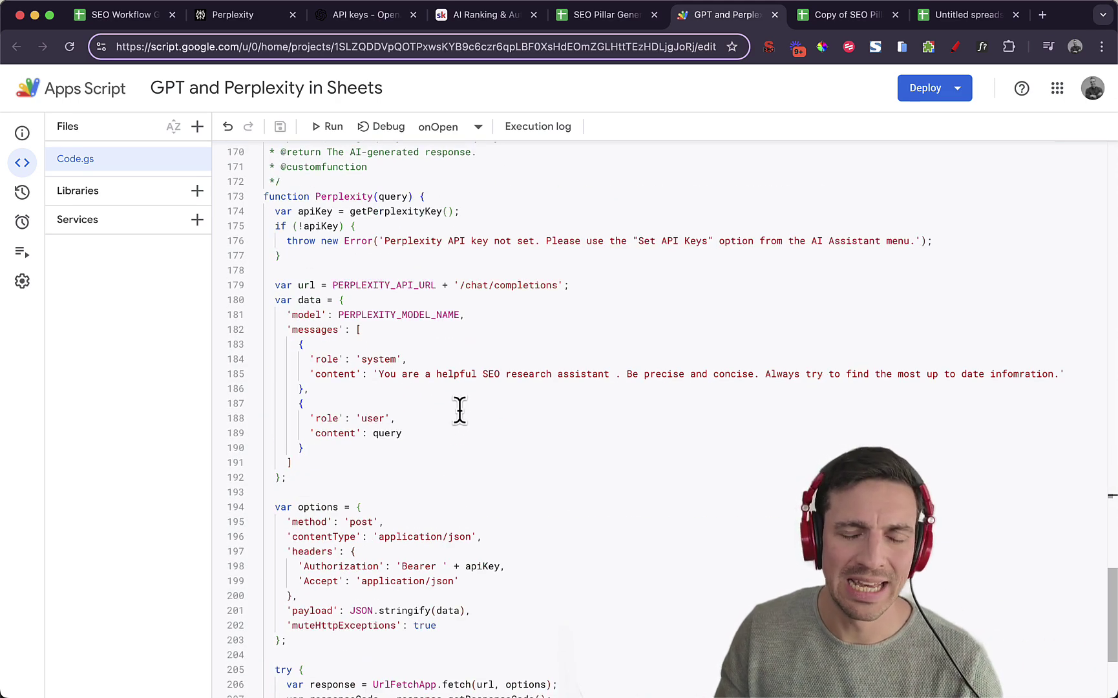
{"action": "left_click_drag", "start_coordinate": [388, 371], "coordinate": [555, 374]}
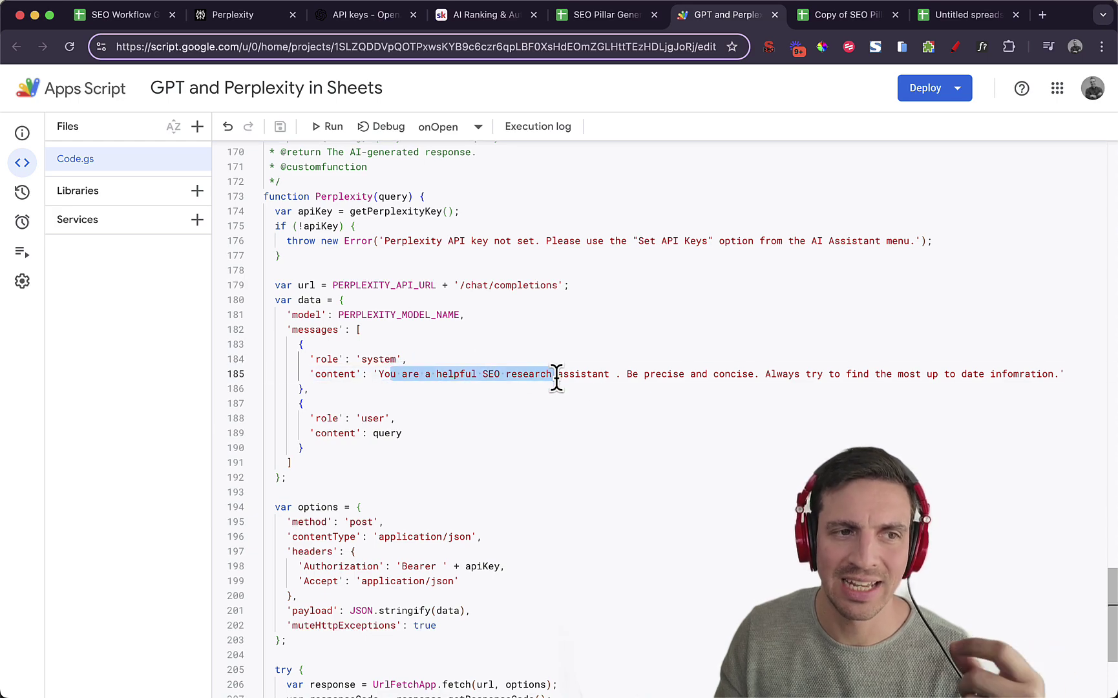
{"action": "left_click", "coordinate": [827, 440]}
{"action": "scroll", "coordinate": [824, 394], "scroll_direction": "down", "scroll_amount": 3}
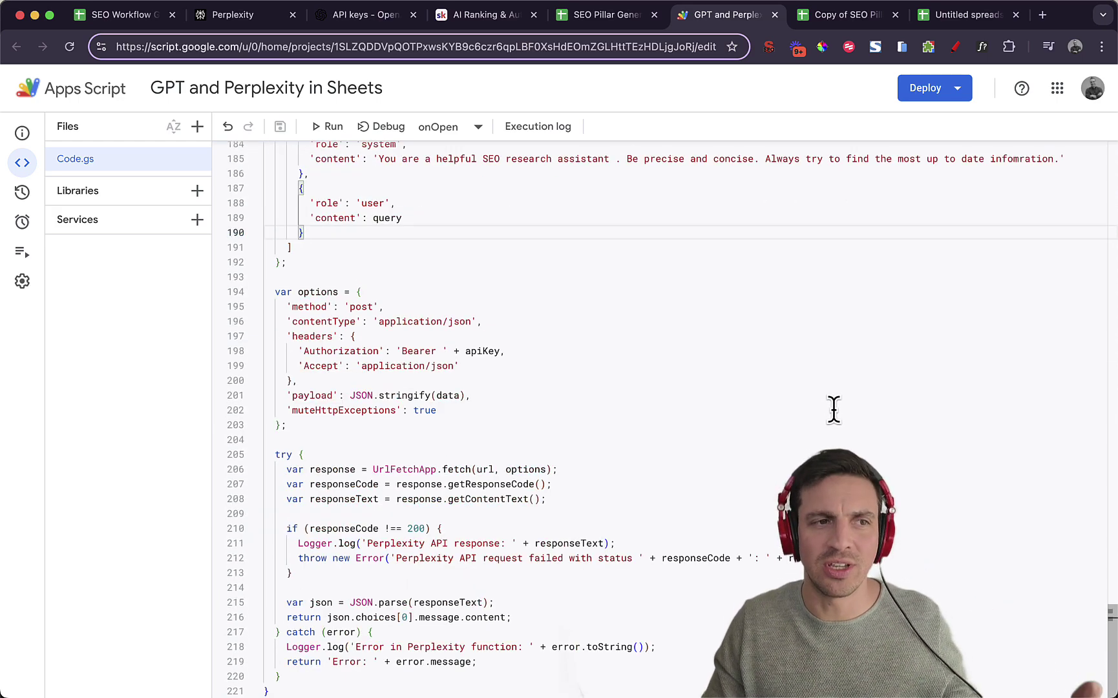
{"action": "scroll", "coordinate": [834, 409], "scroll_direction": "up", "scroll_amount": 20}
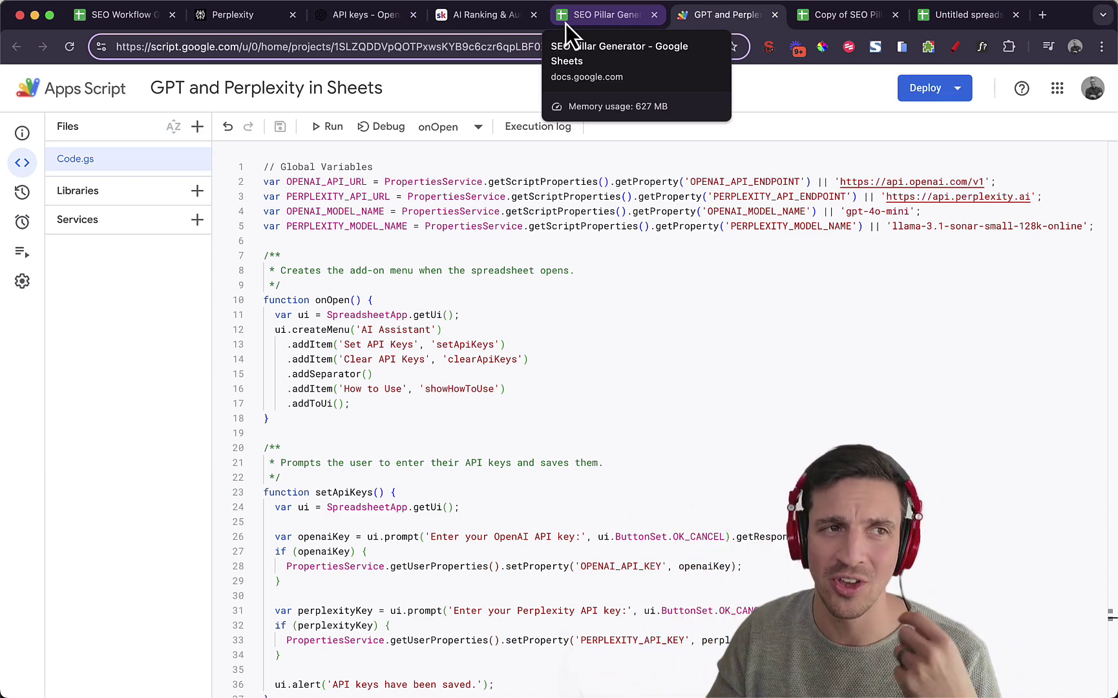
- Switch to the AI Ranking & Automation Hub community and scroll its feed
{"action": "left_click", "coordinate": [511, 14]}
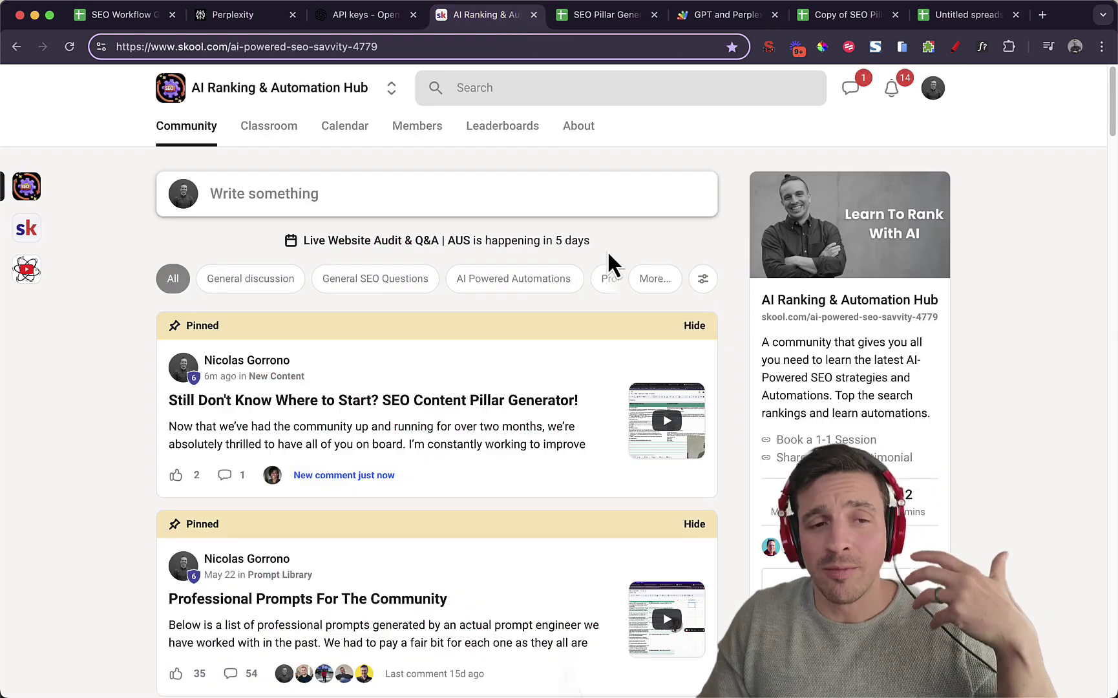
{"action": "scroll", "coordinate": [579, 274], "scroll_direction": "down", "scroll_amount": 1}
{"action": "scroll", "coordinate": [569, 265], "scroll_direction": "up", "scroll_amount": 1}
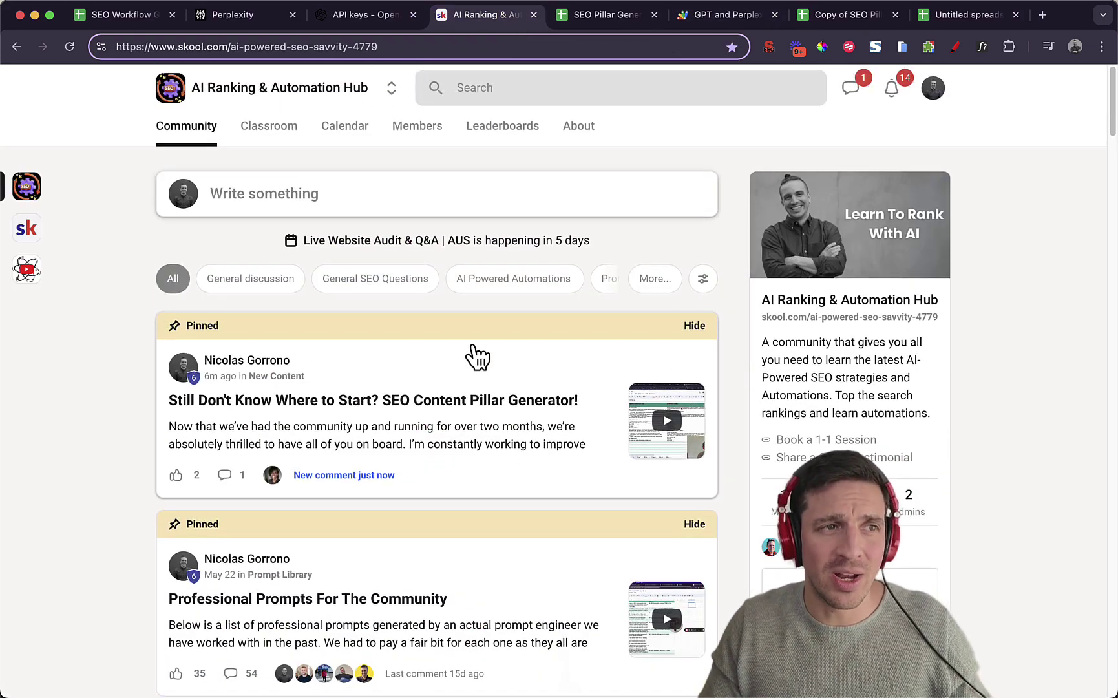
{"action": "scroll", "coordinate": [477, 355], "scroll_direction": "down", "scroll_amount": 3}
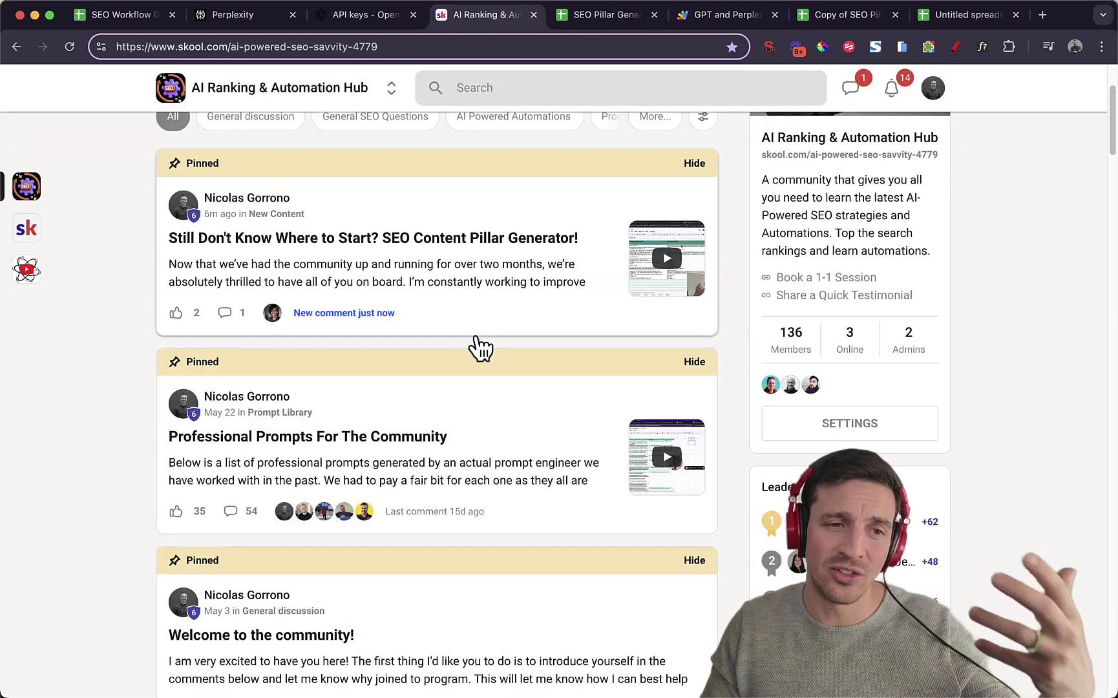
{"action": "scroll", "coordinate": [477, 349], "scroll_direction": "up", "scroll_amount": 3}
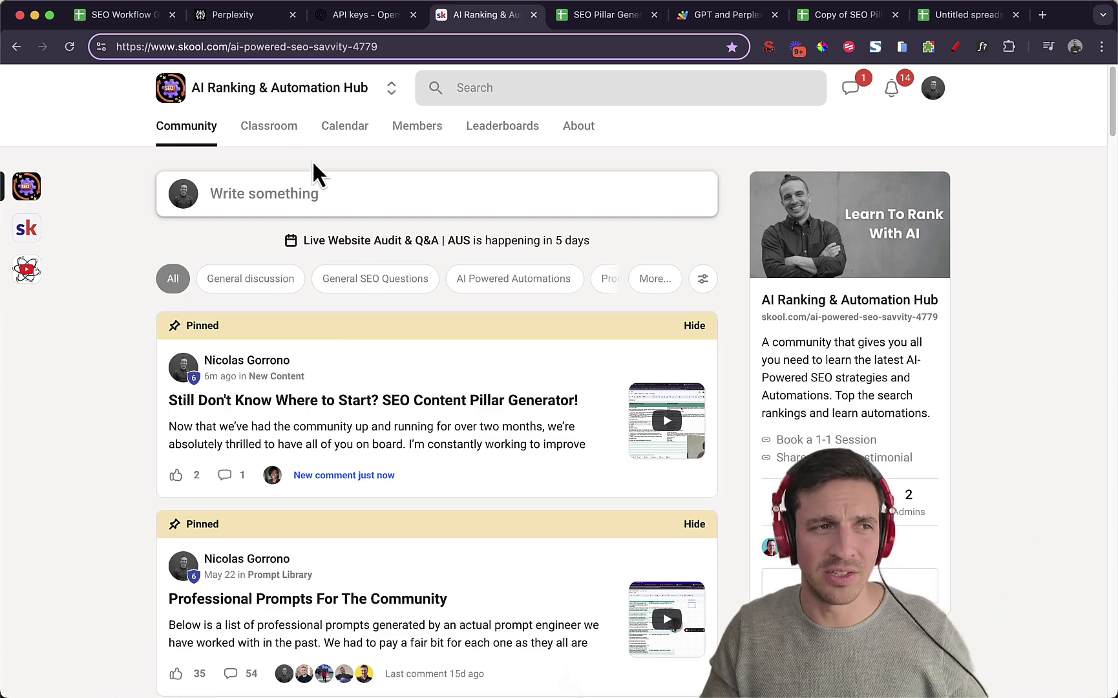
- Look through the community's Classroom courses and event calendar, then return to the feed
{"action": "left_click", "coordinate": [283, 134]}
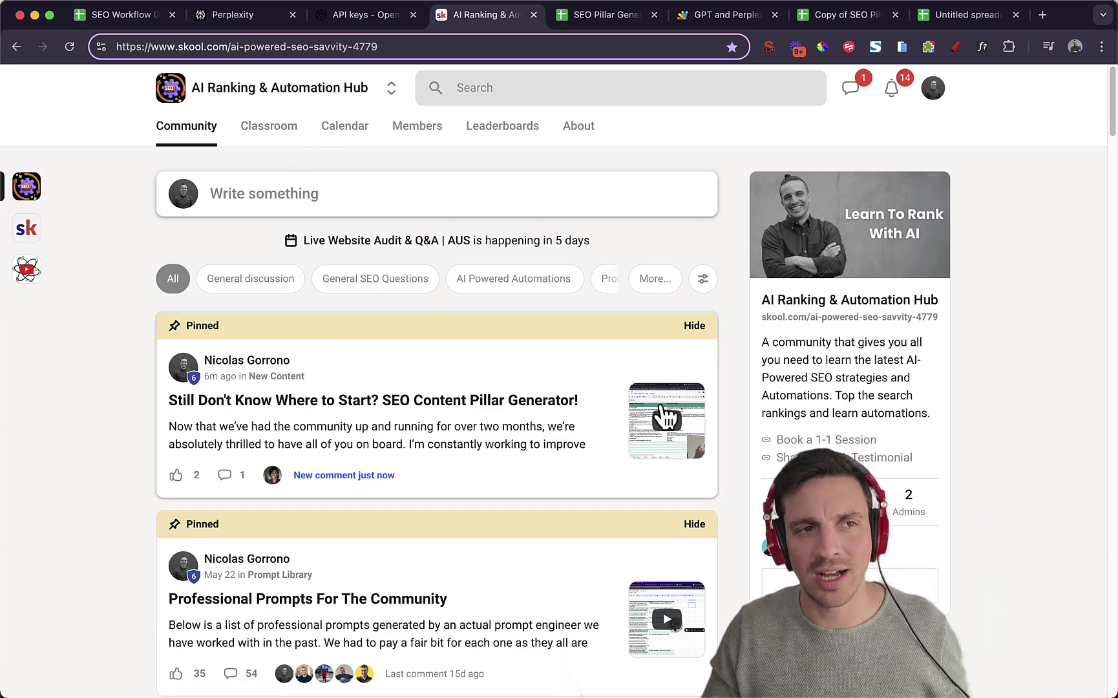
{"action": "scroll", "coordinate": [556, 369], "scroll_direction": "down", "scroll_amount": 8}
{"action": "scroll", "coordinate": [549, 374], "scroll_direction": "up", "scroll_amount": 7}
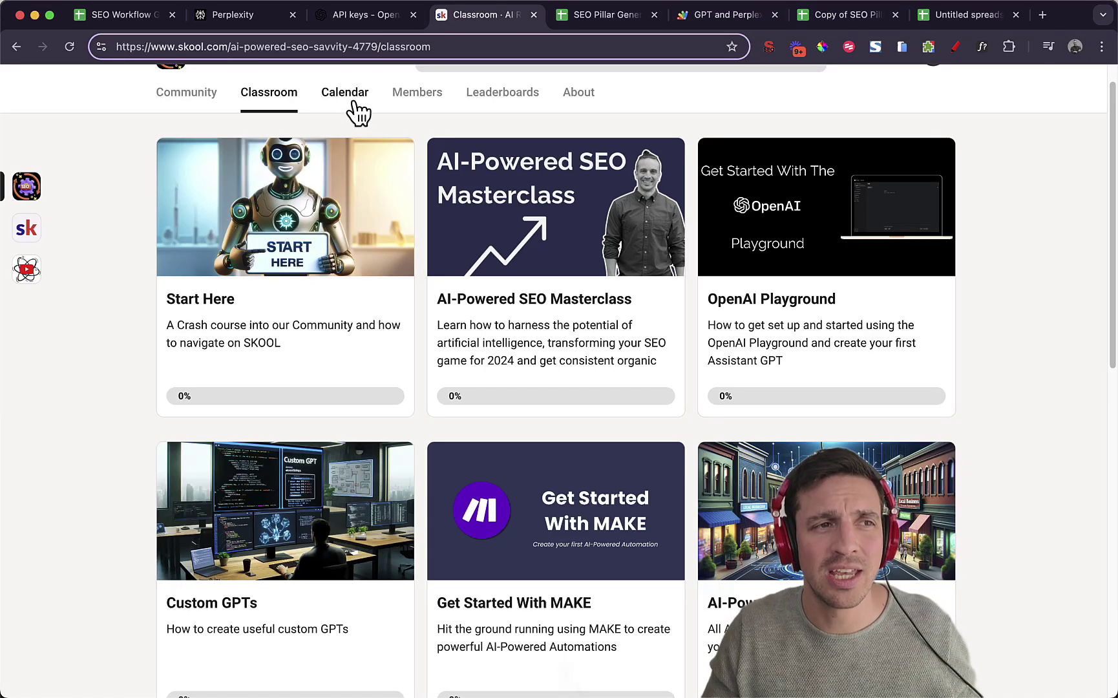
{"action": "left_click", "coordinate": [354, 103]}
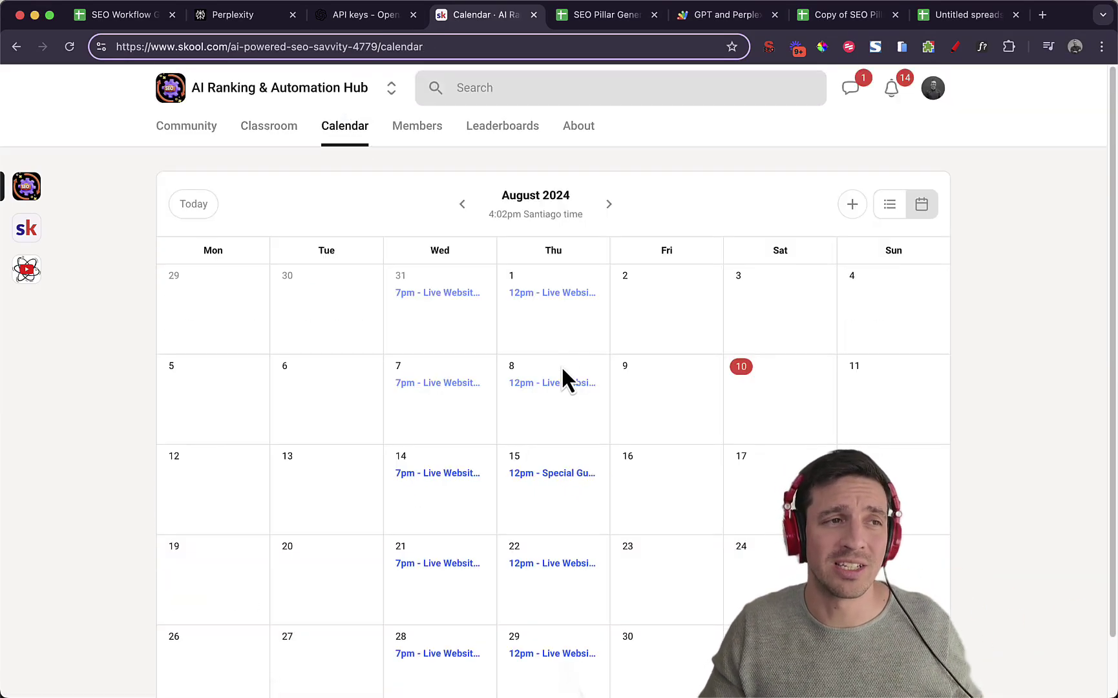
{"action": "left_click", "coordinate": [216, 128]}
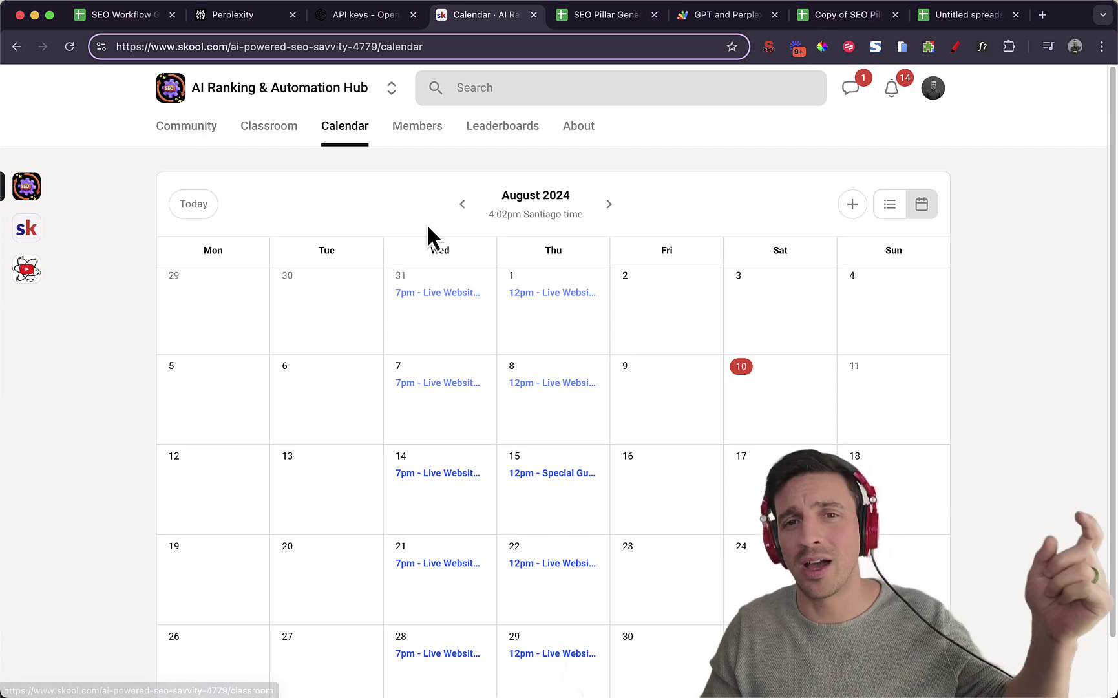